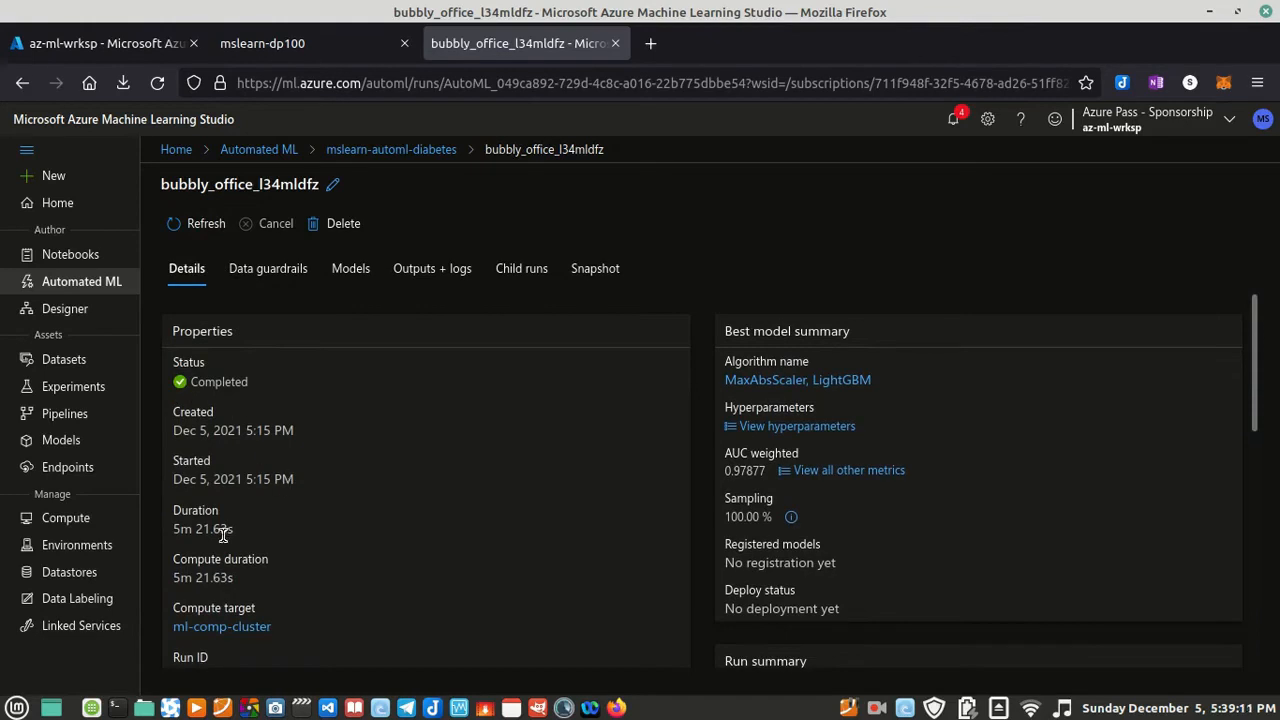
Step: Review the completed AutoML run's properties, including duration, compute duration, run ID and input dataset
{"action": "left_click_drag", "start_coordinate": [240, 537], "coordinate": [170, 512]}
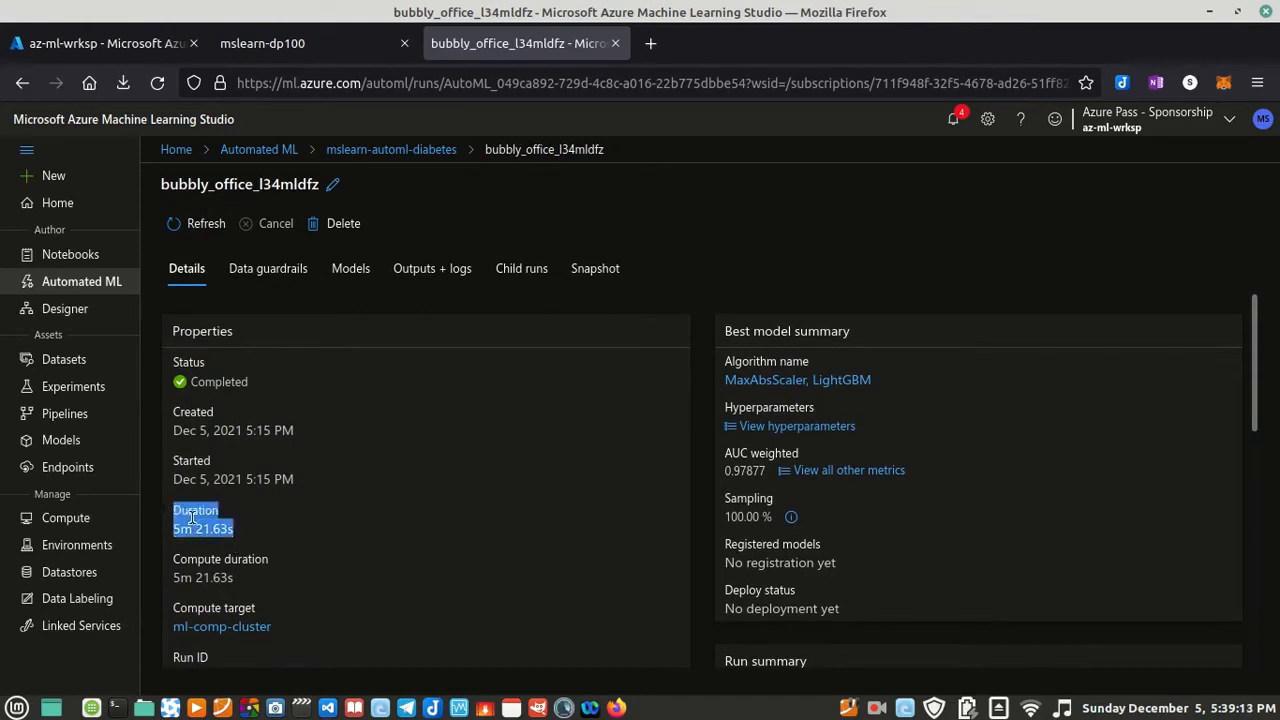
{"action": "left_click_drag", "start_coordinate": [252, 586], "coordinate": [171, 563]}
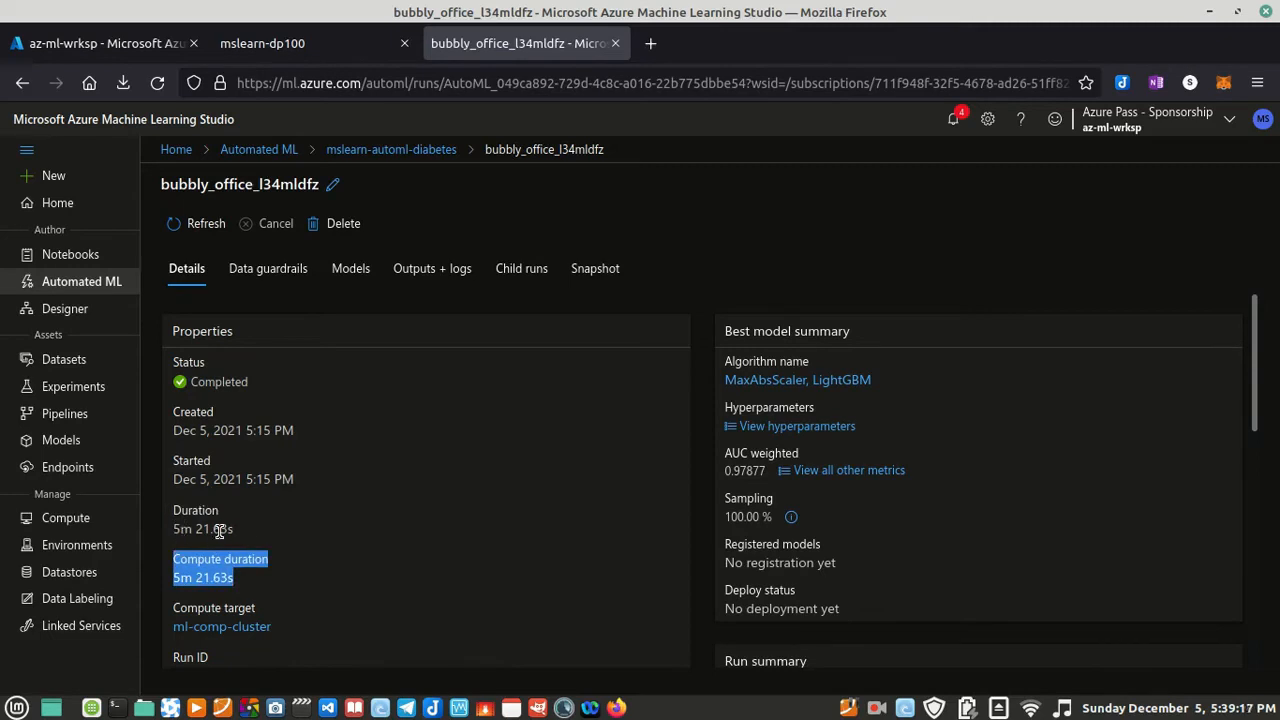
{"action": "scroll", "coordinate": [245, 536], "scroll_direction": "down", "scroll_amount": 3}
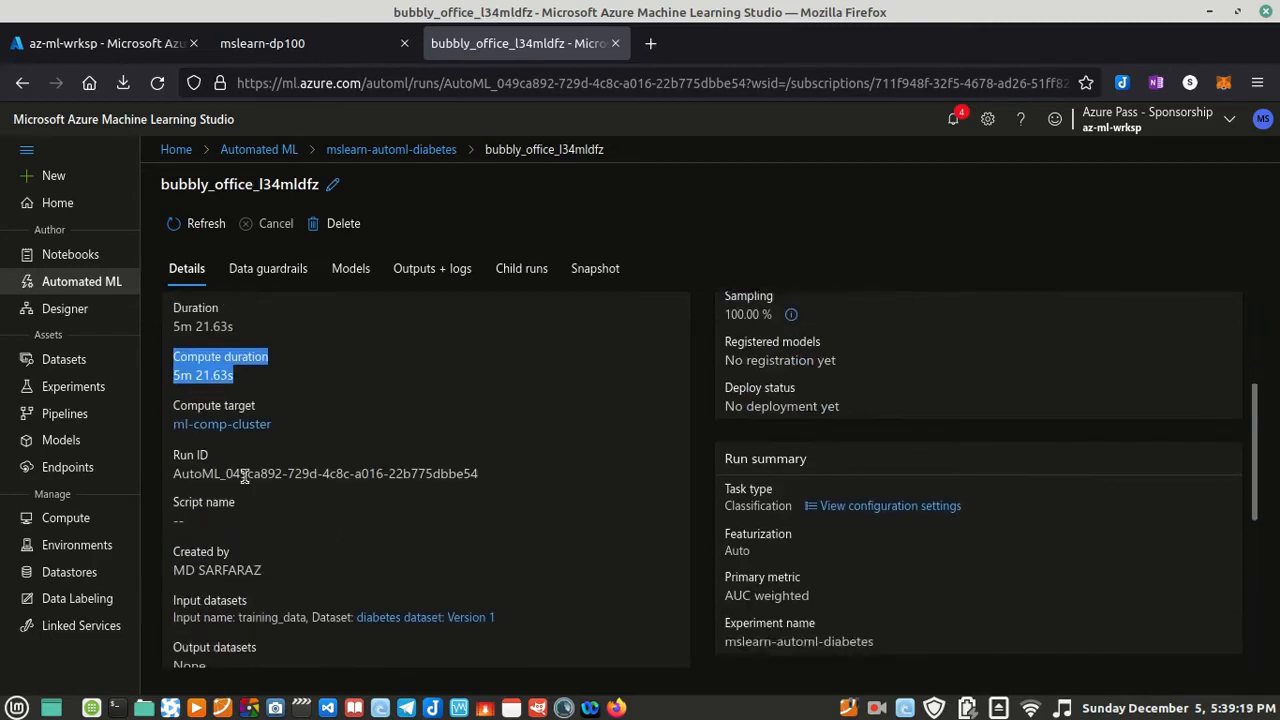
{"action": "left_click_drag", "start_coordinate": [472, 473], "coordinate": [172, 455]}
{"action": "scroll", "coordinate": [275, 591], "scroll_direction": "down", "scroll_amount": 3}
{"action": "left_click_drag", "start_coordinate": [511, 423], "coordinate": [172, 422]}
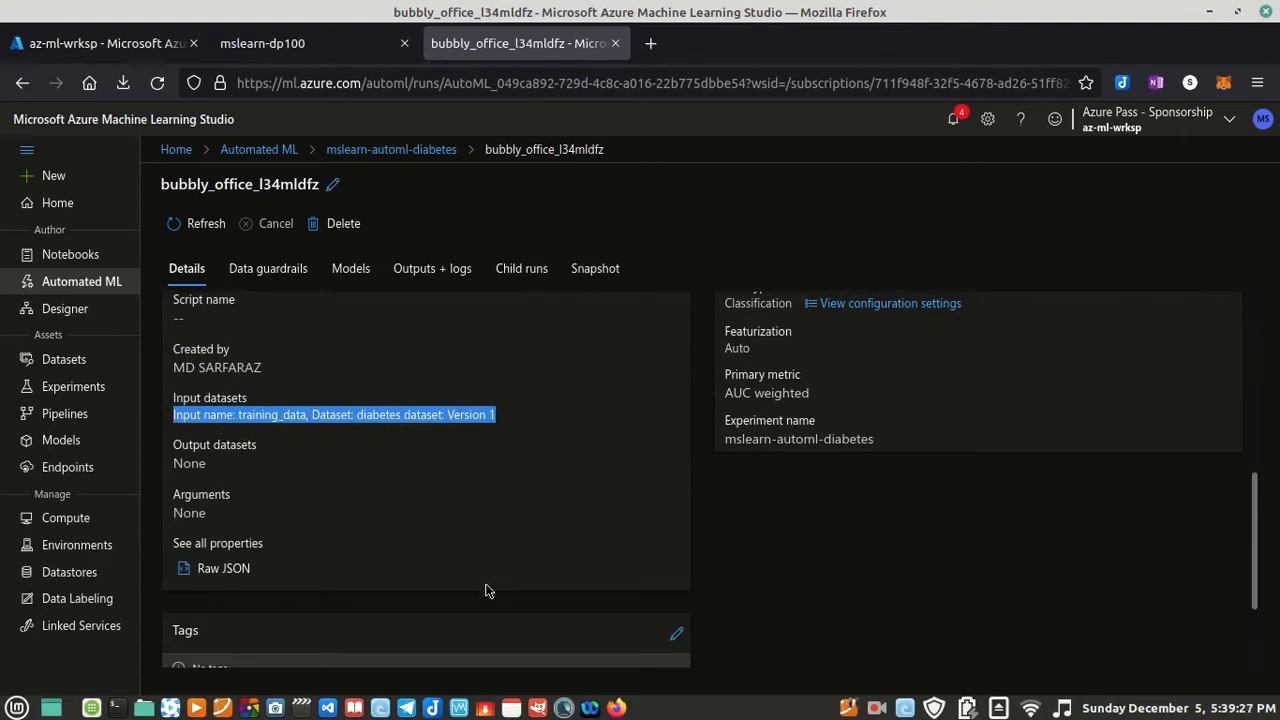
{"action": "scroll", "coordinate": [488, 590], "scroll_direction": "down", "scroll_amount": 2}
{"action": "scroll", "coordinate": [493, 574], "scroll_direction": "up", "scroll_amount": 10}
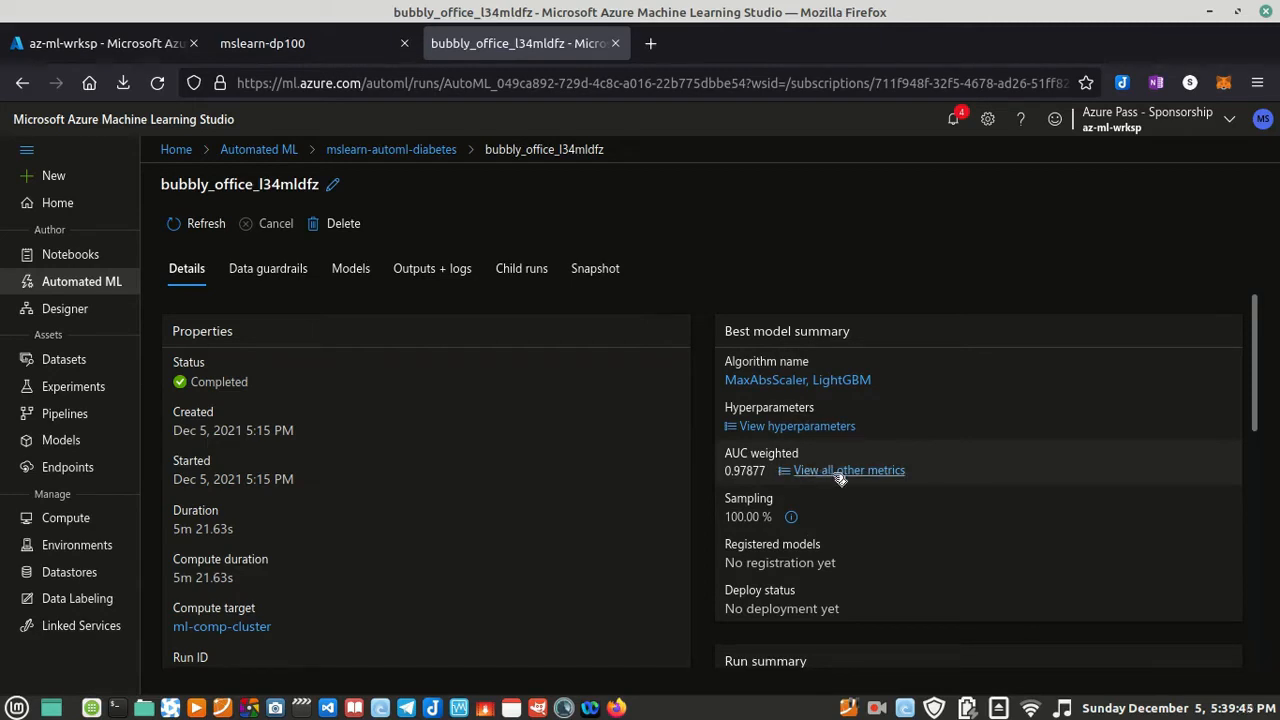
Step: Read the mslearn-dp100 instructions for reviewing the best model, checking the algorithm name and AUC_Weighted parts against the run's best model summary
{"action": "left_click", "coordinate": [304, 44]}
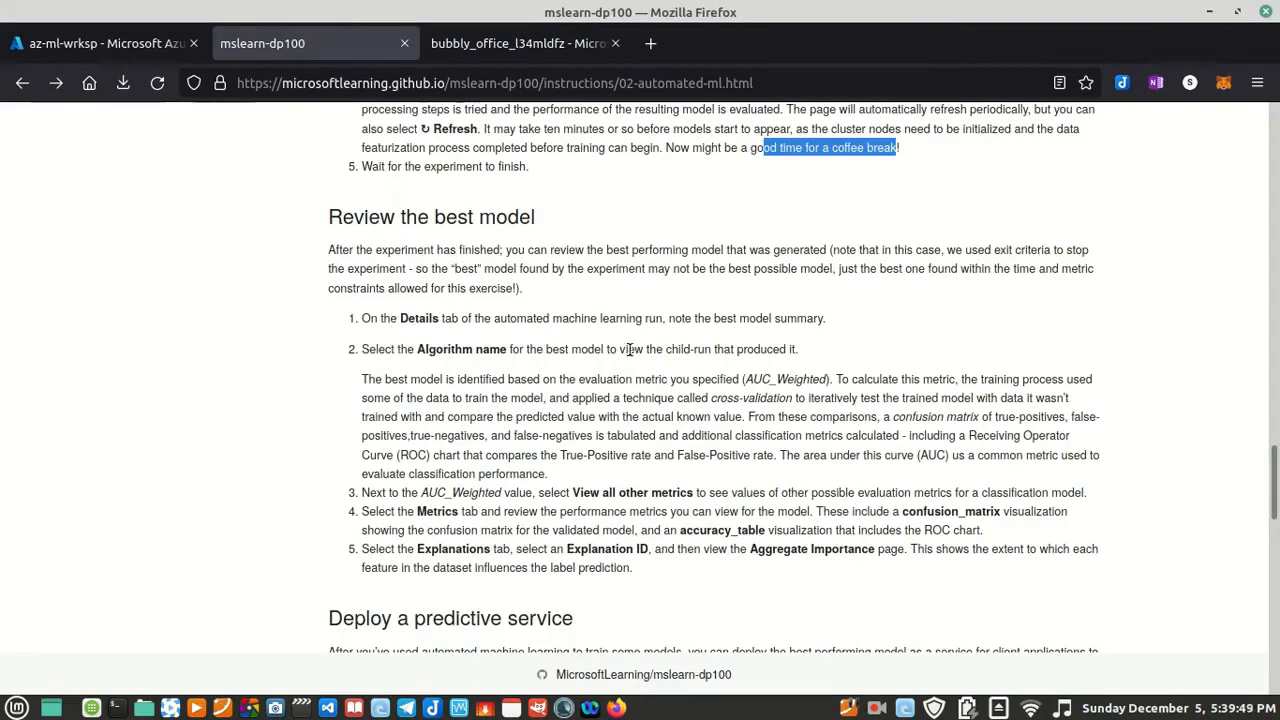
{"action": "left_click_drag", "start_coordinate": [417, 349], "coordinate": [506, 349]}
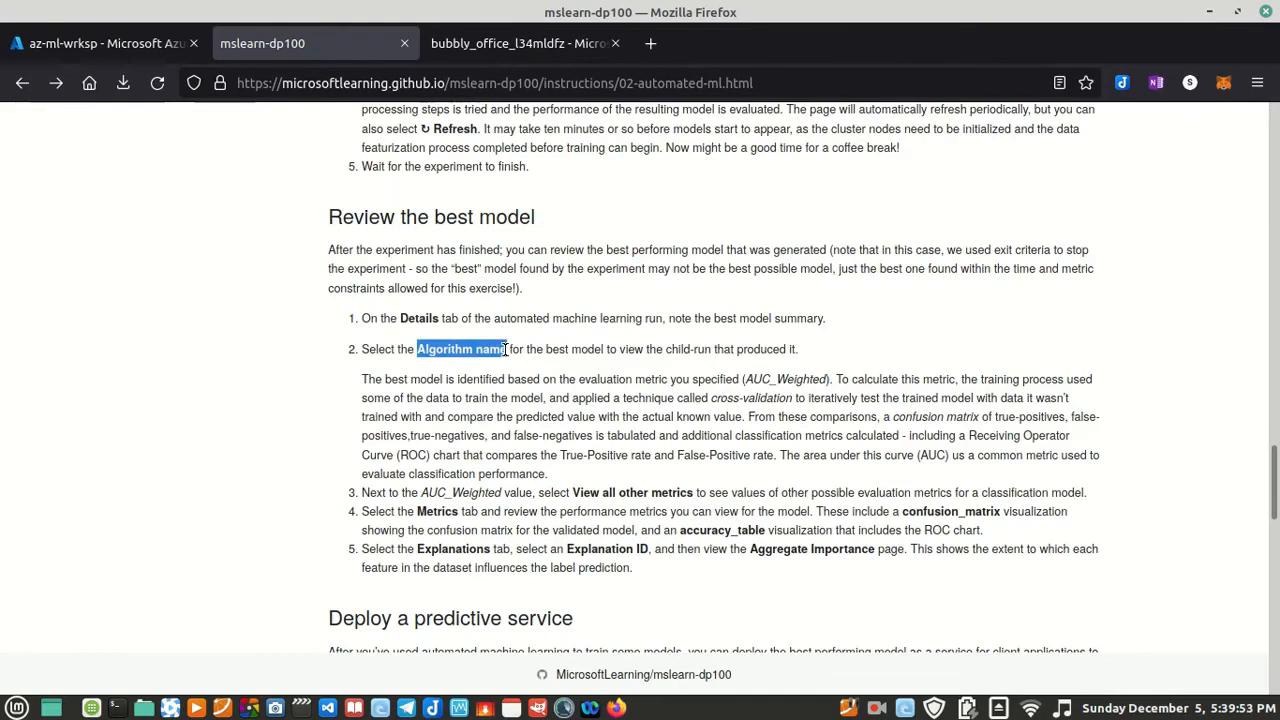
{"action": "left_click", "coordinate": [474, 56]}
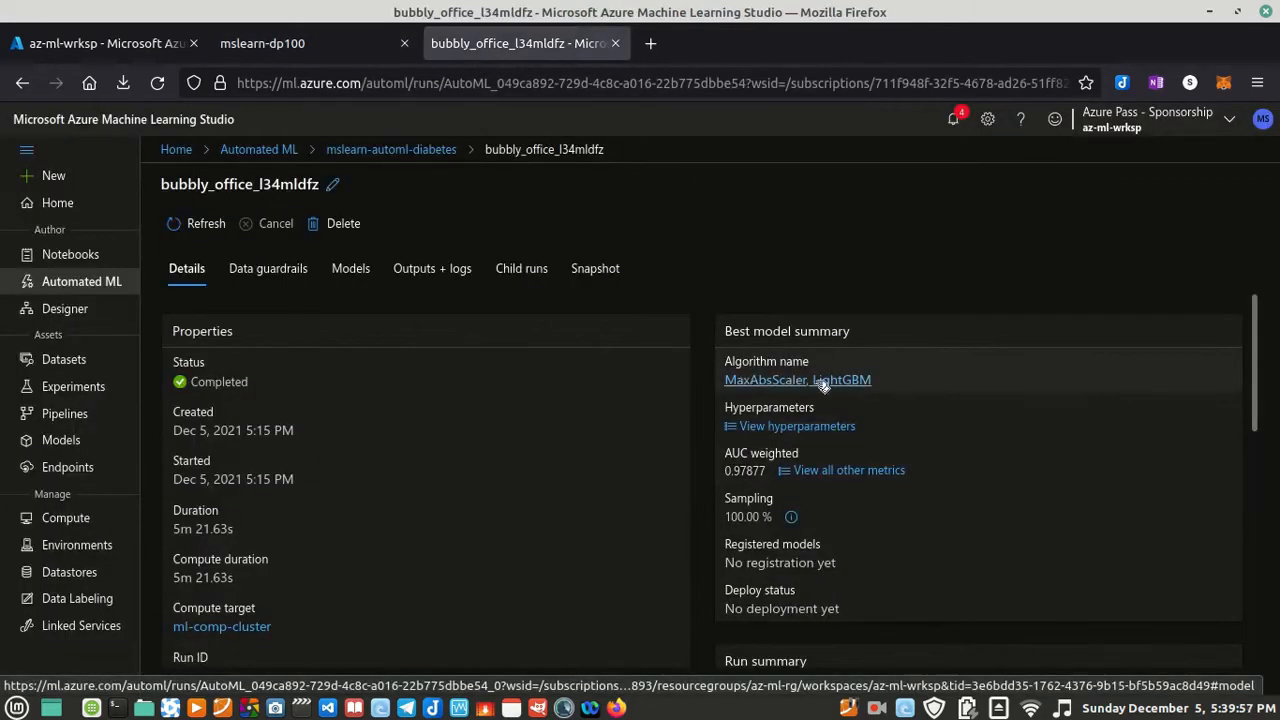
{"action": "left_click", "coordinate": [335, 45]}
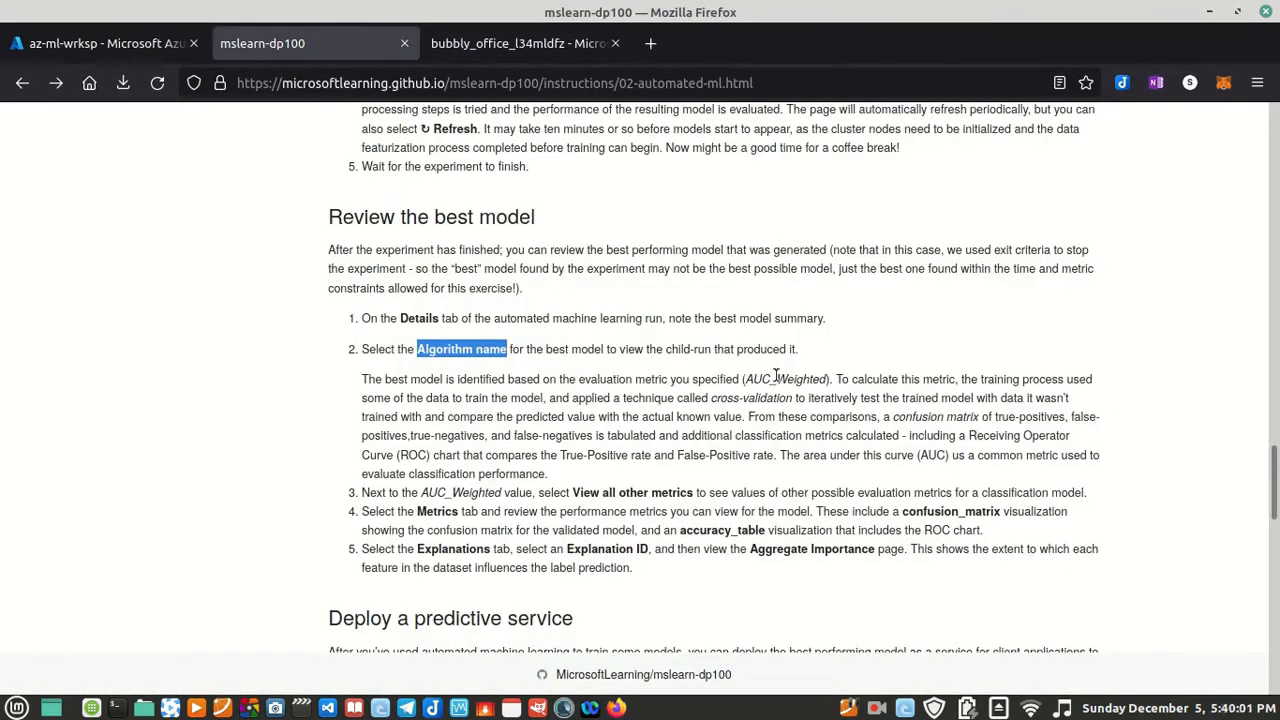
{"action": "left_click_drag", "start_coordinate": [635, 379], "coordinate": [822, 379]}
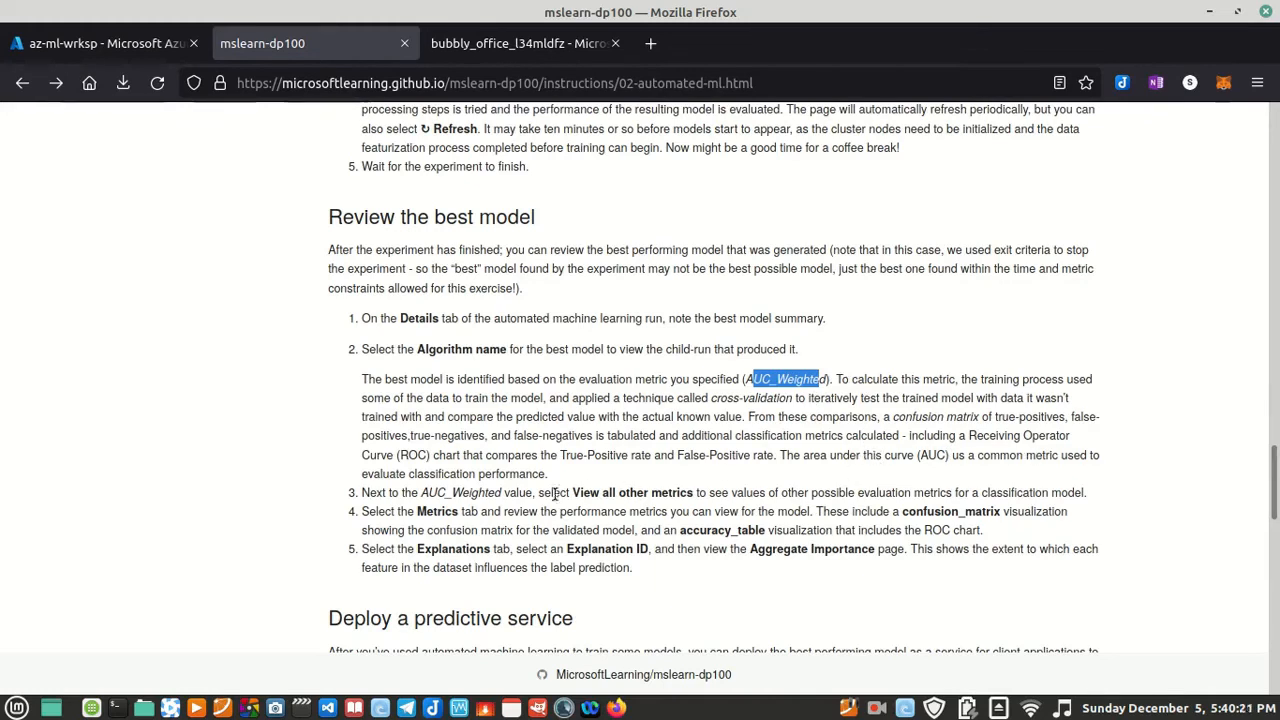
{"action": "left_click_drag", "start_coordinate": [419, 493], "coordinate": [537, 497]}
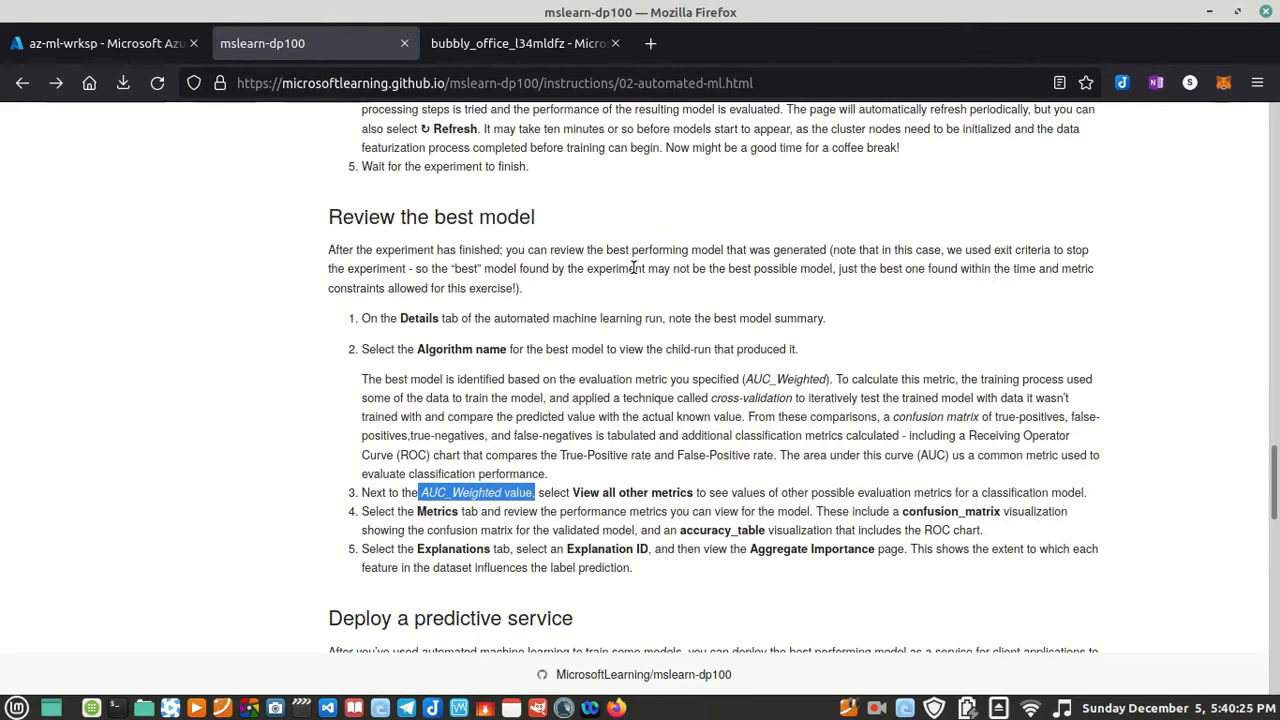
Step: View all other metrics of the run's best model, including AUC weighted, through to weighted accuracy, and close the list
{"action": "left_click", "coordinate": [505, 50]}
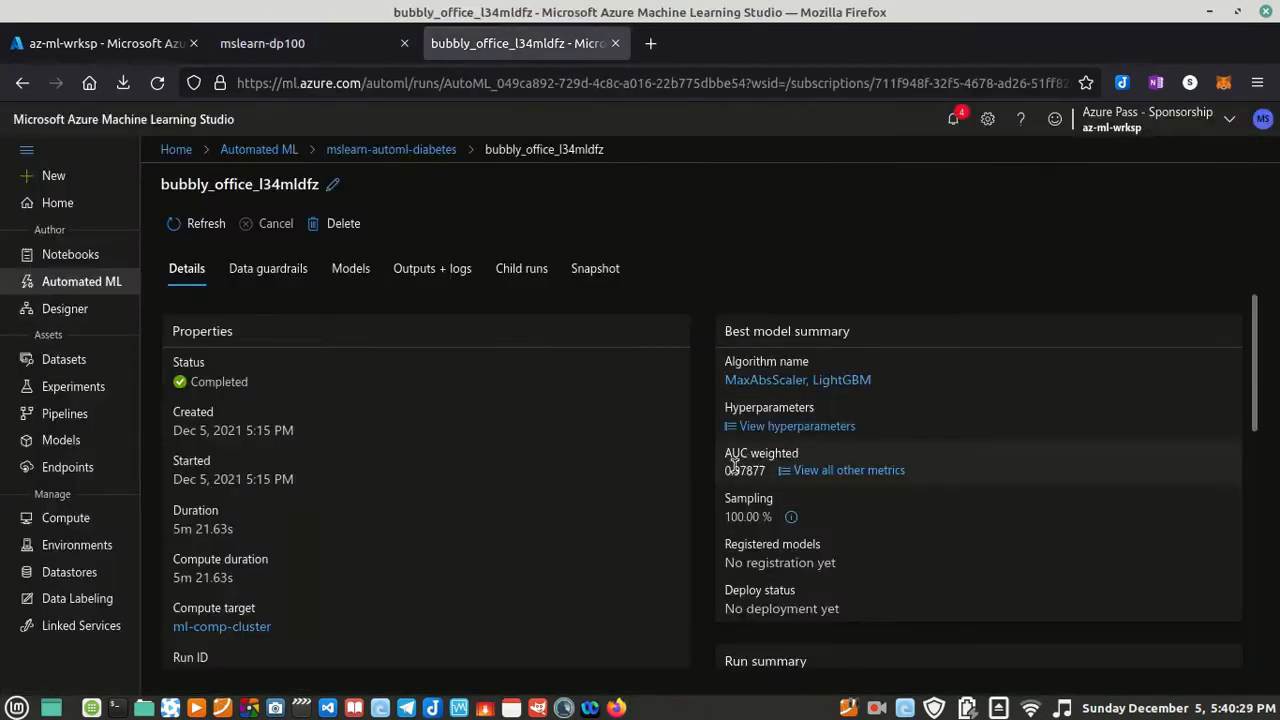
{"action": "left_click", "coordinate": [856, 471]}
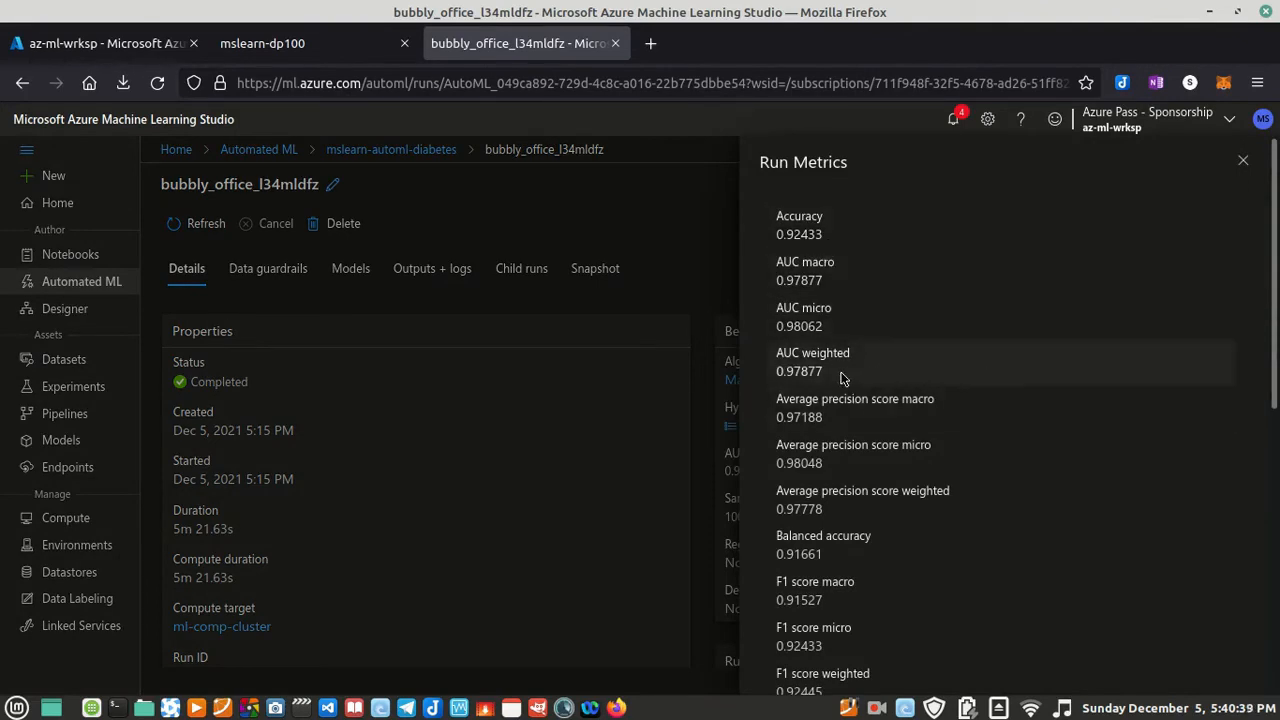
{"action": "left_click_drag", "start_coordinate": [825, 375], "coordinate": [776, 355]}
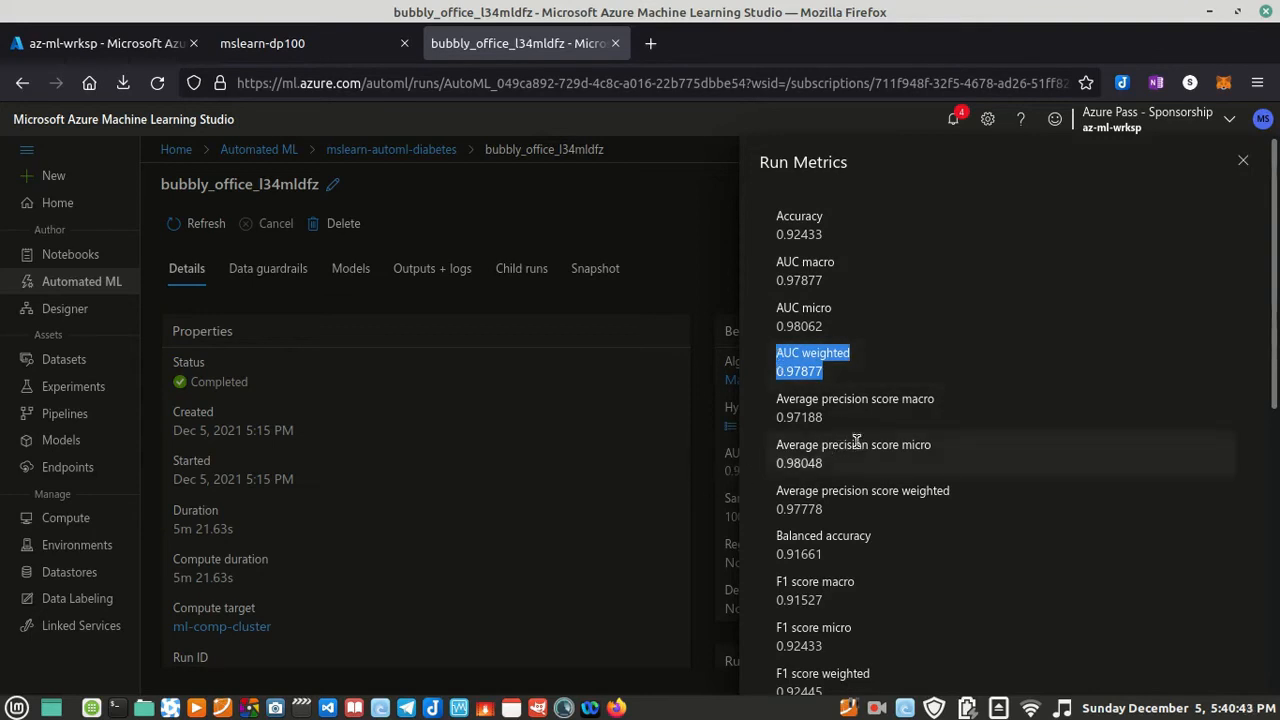
{"action": "scroll", "coordinate": [848, 445], "scroll_direction": "down", "scroll_amount": 3}
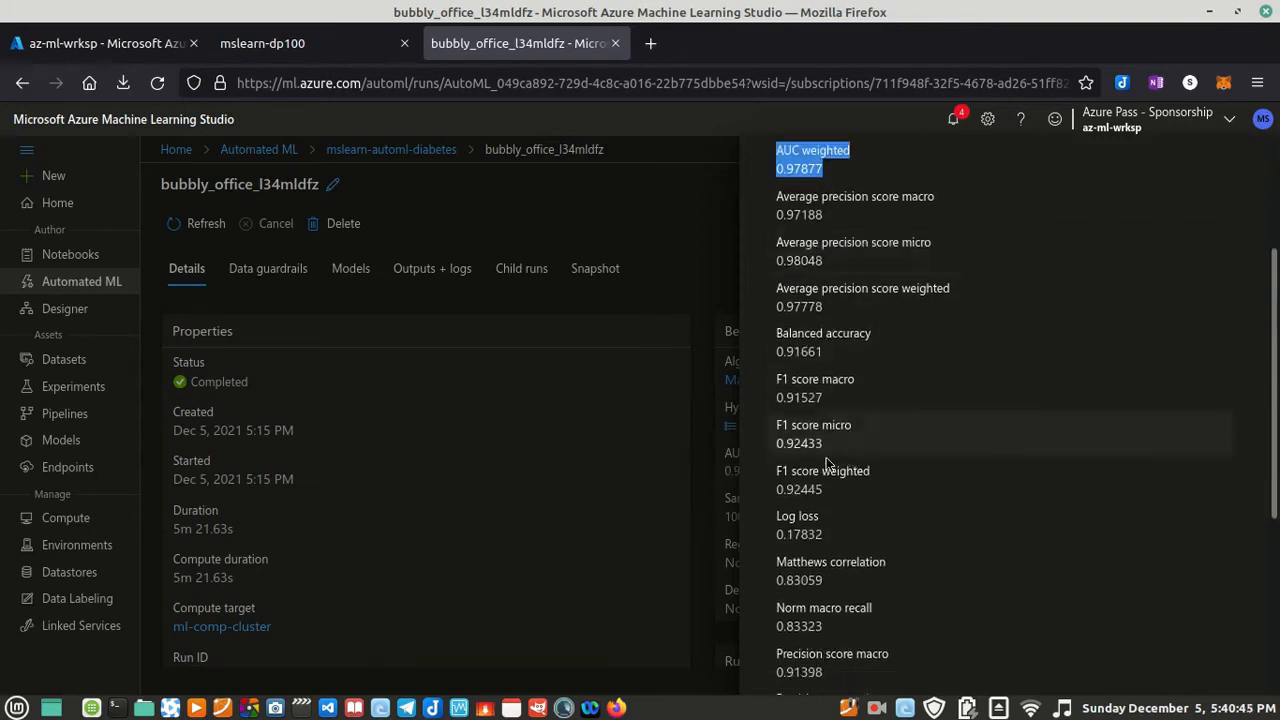
{"action": "scroll", "coordinate": [820, 580], "scroll_direction": "down", "scroll_amount": 5}
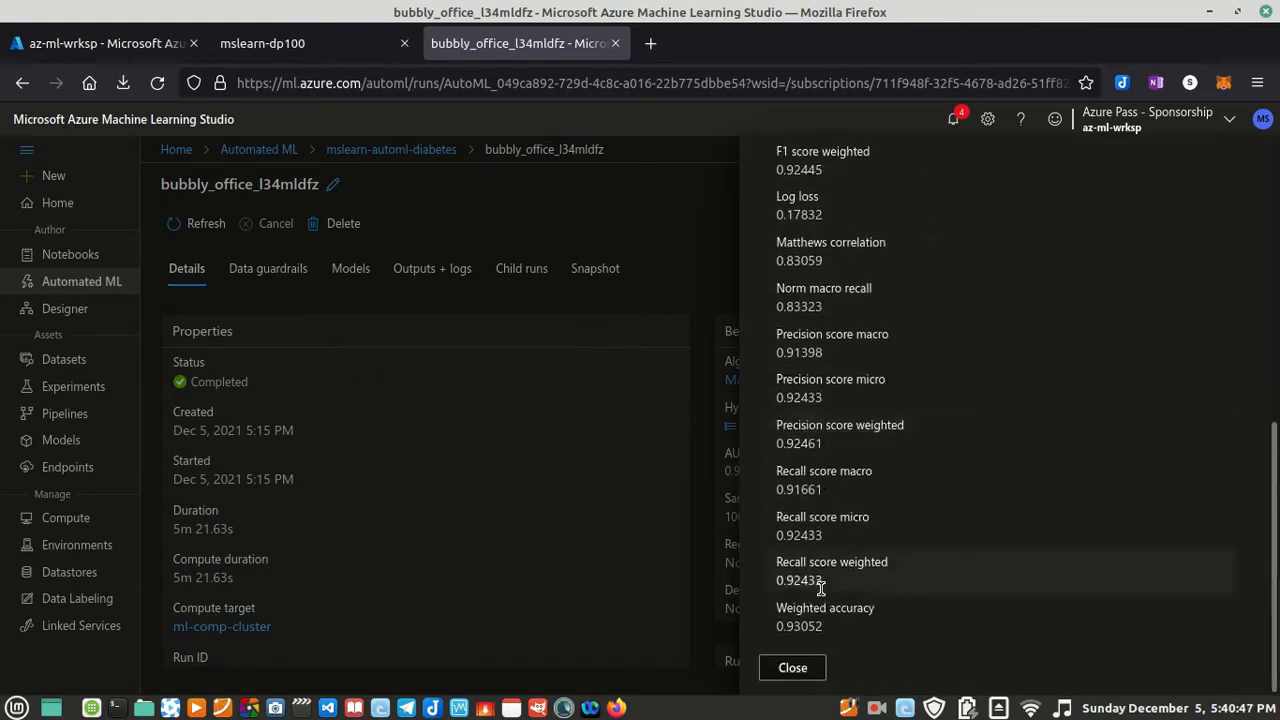
{"action": "left_click", "coordinate": [815, 668]}
Step: Read the lab instructions on the Metrics and Explanations reviews and the start of the predictive service deployment section
{"action": "left_click", "coordinate": [328, 48]}
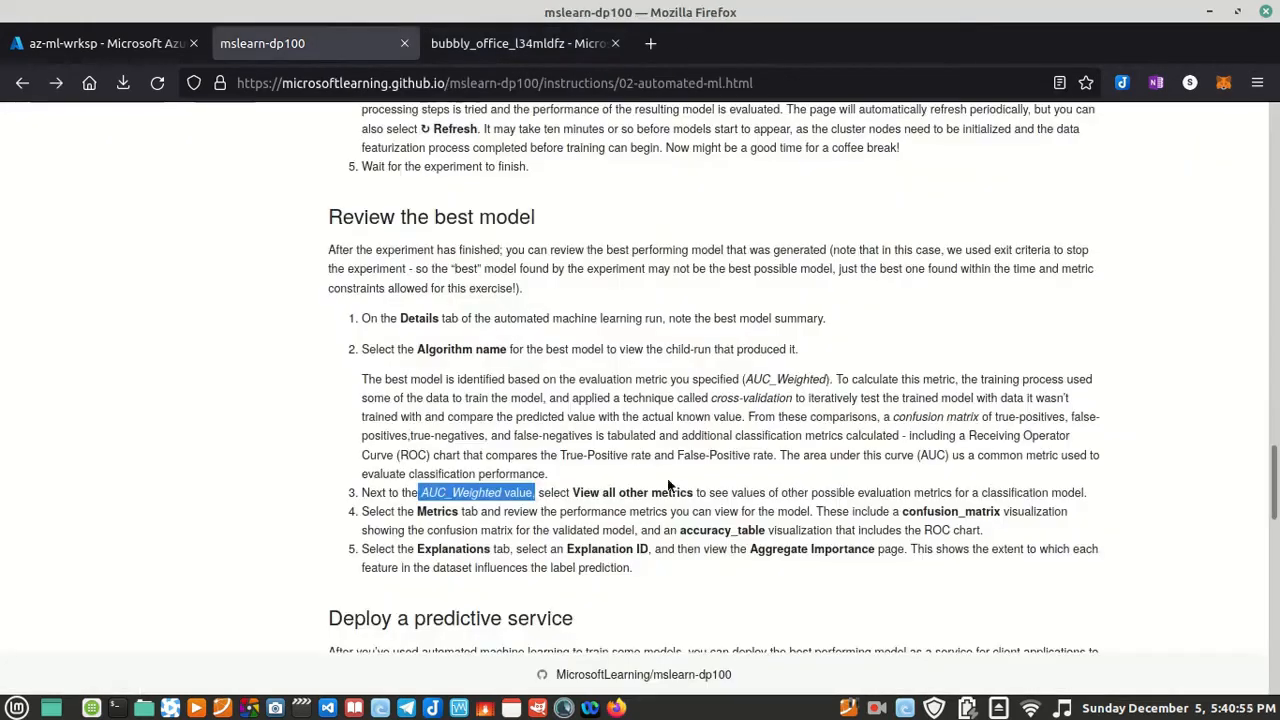
{"action": "scroll", "coordinate": [668, 488], "scroll_direction": "down", "scroll_amount": 3}
{"action": "scroll", "coordinate": [673, 497], "scroll_direction": "down", "scroll_amount": 2}
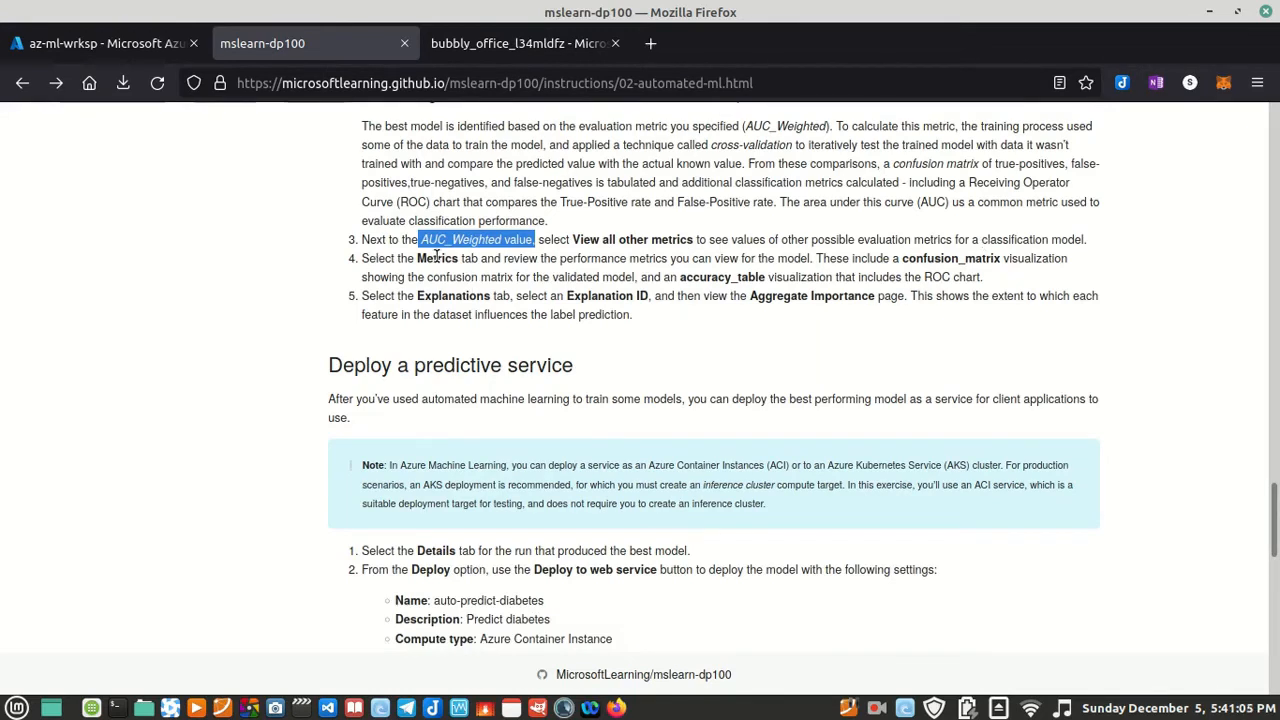
Step: Reopen the best model's full run metrics, look through the whole list again and close it
{"action": "left_click", "coordinate": [512, 45]}
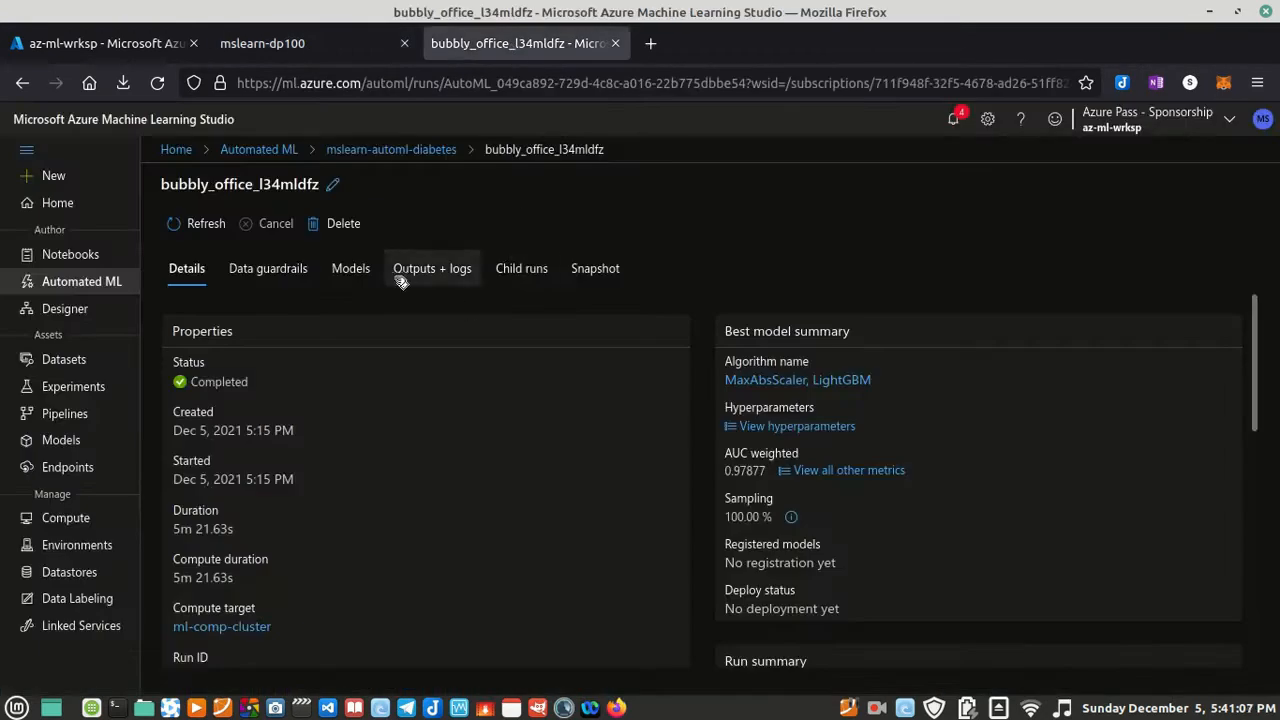
{"action": "left_click", "coordinate": [830, 471]}
{"action": "scroll", "coordinate": [860, 520], "scroll_direction": "down", "scroll_amount": 5}
{"action": "scroll", "coordinate": [876, 541], "scroll_direction": "down", "scroll_amount": 2}
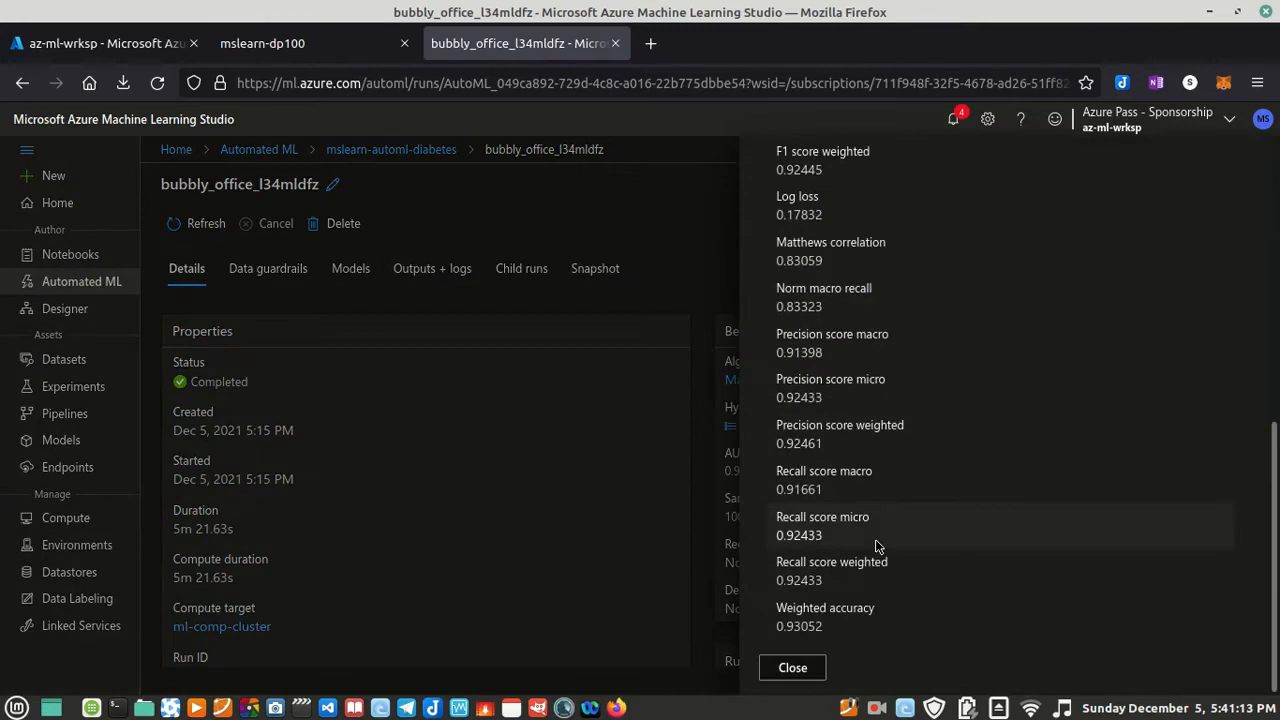
{"action": "scroll", "coordinate": [900, 620], "scroll_direction": "up", "scroll_amount": 3}
{"action": "scroll", "coordinate": [877, 583], "scroll_direction": "down", "scroll_amount": 3}
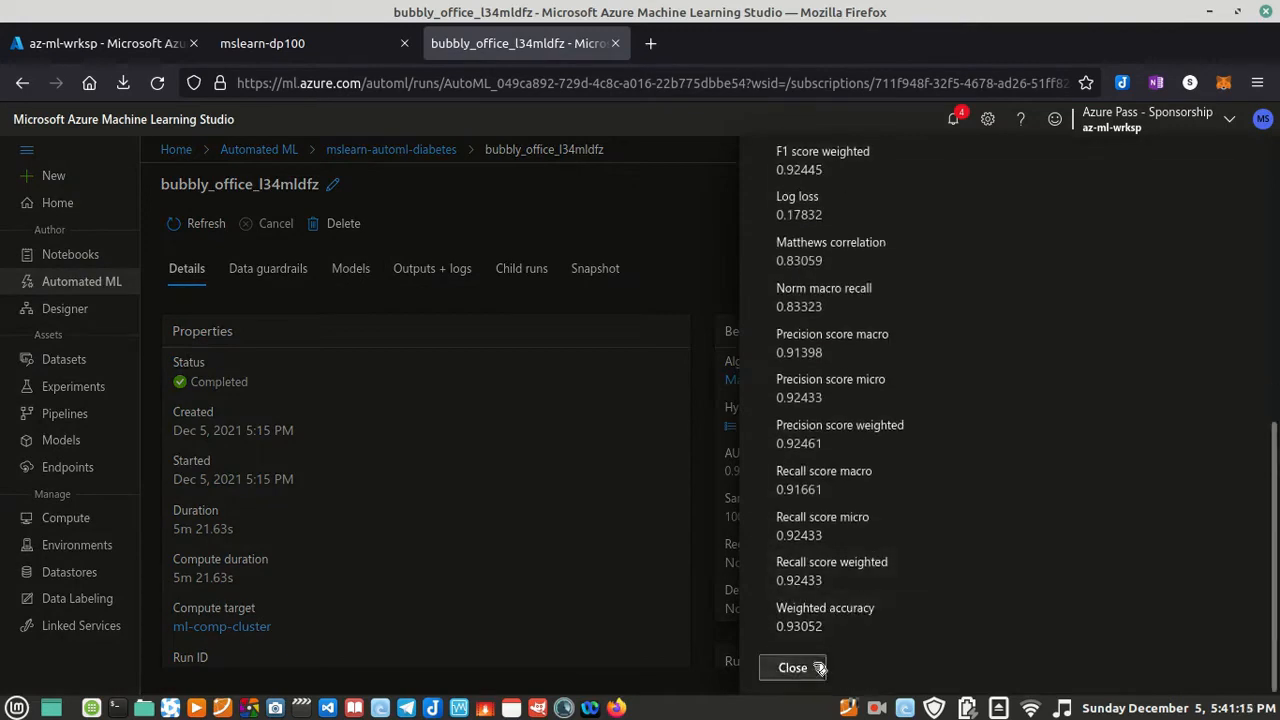
{"action": "left_click", "coordinate": [792, 668]}
Step: Check the rest of the run's details and compare them with the lab's instruction about the Metrics view
{"action": "scroll", "coordinate": [324, 316], "scroll_direction": "down", "scroll_amount": 10}
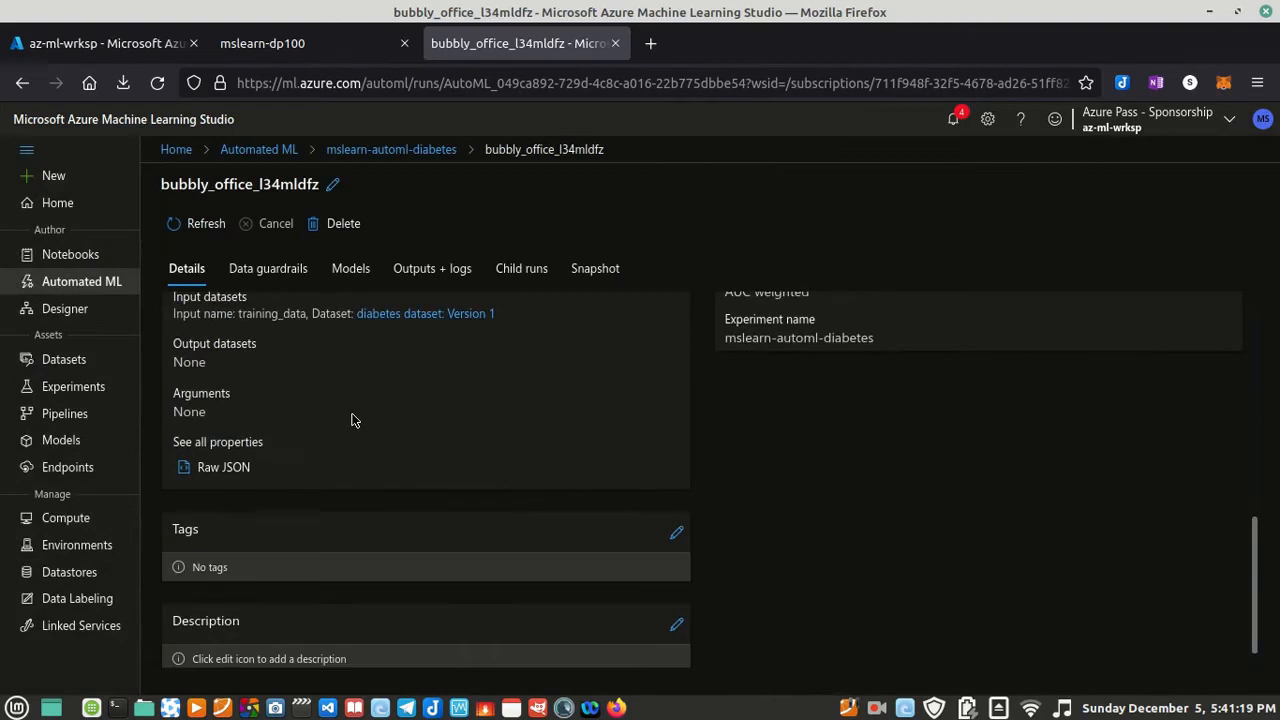
{"action": "scroll", "coordinate": [353, 415], "scroll_direction": "up", "scroll_amount": 10}
{"action": "left_click", "coordinate": [334, 43]}
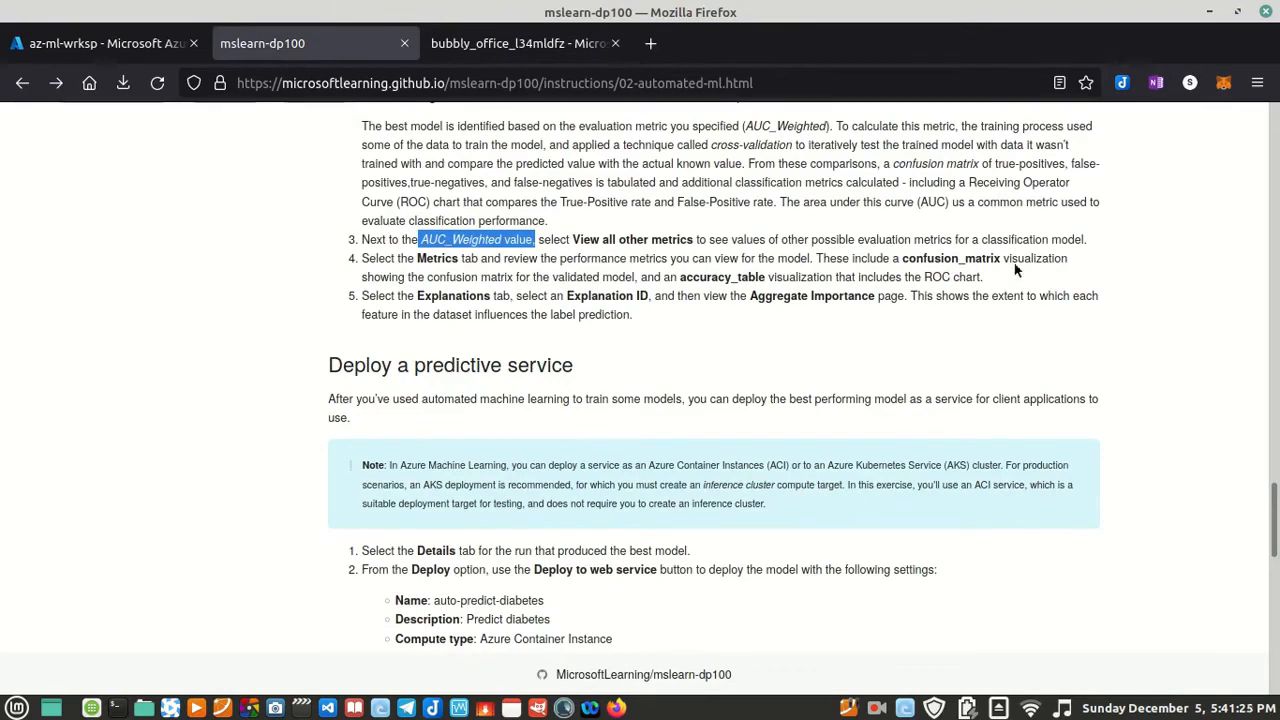
{"action": "left_click", "coordinate": [487, 45]}
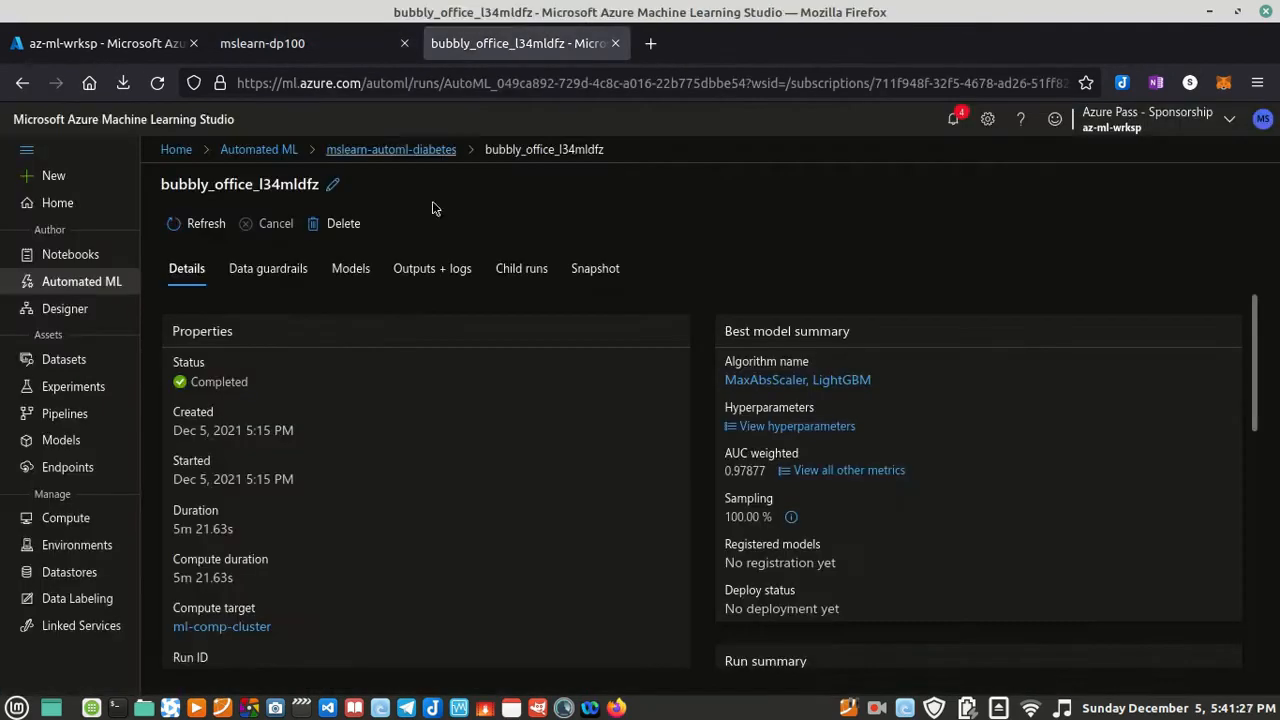
Step: Look through the run's data guardrails, models, outputs and logs, and child runs, and go to the mslearn-automl-diabetes experiment
{"action": "left_click", "coordinate": [290, 276]}
{"action": "left_click", "coordinate": [353, 273]}
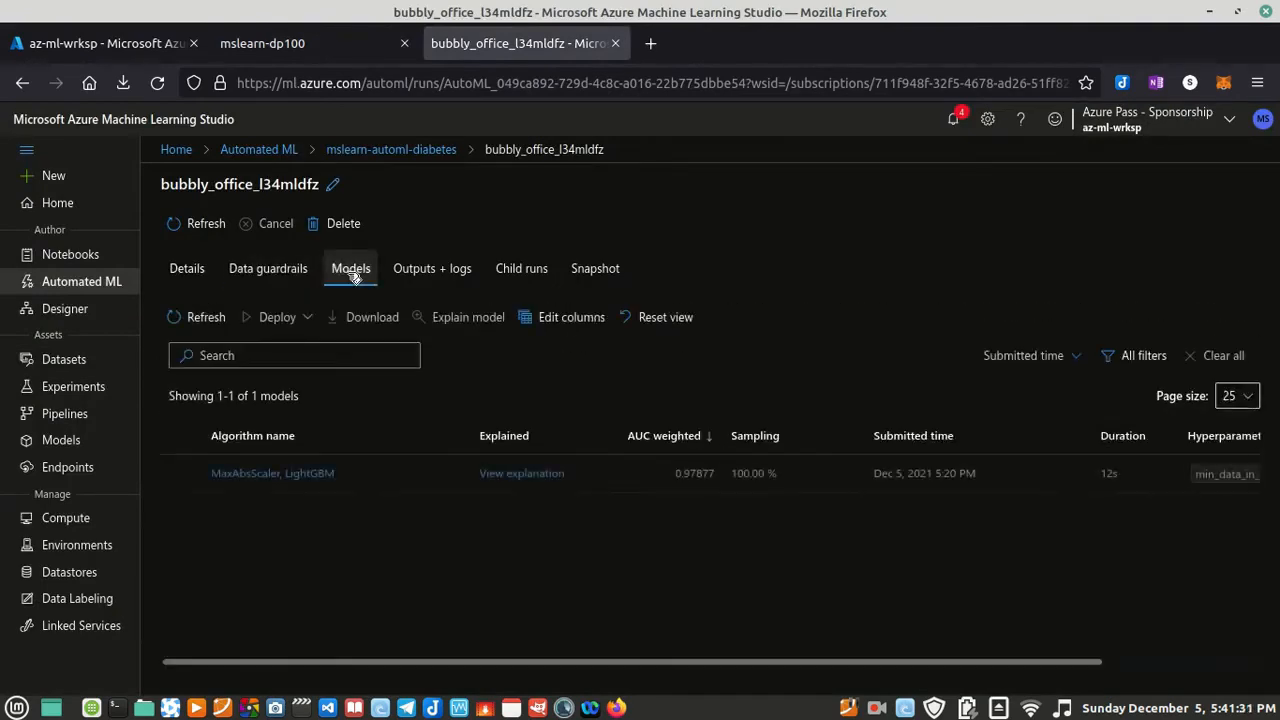
{"action": "left_click", "coordinate": [425, 275]}
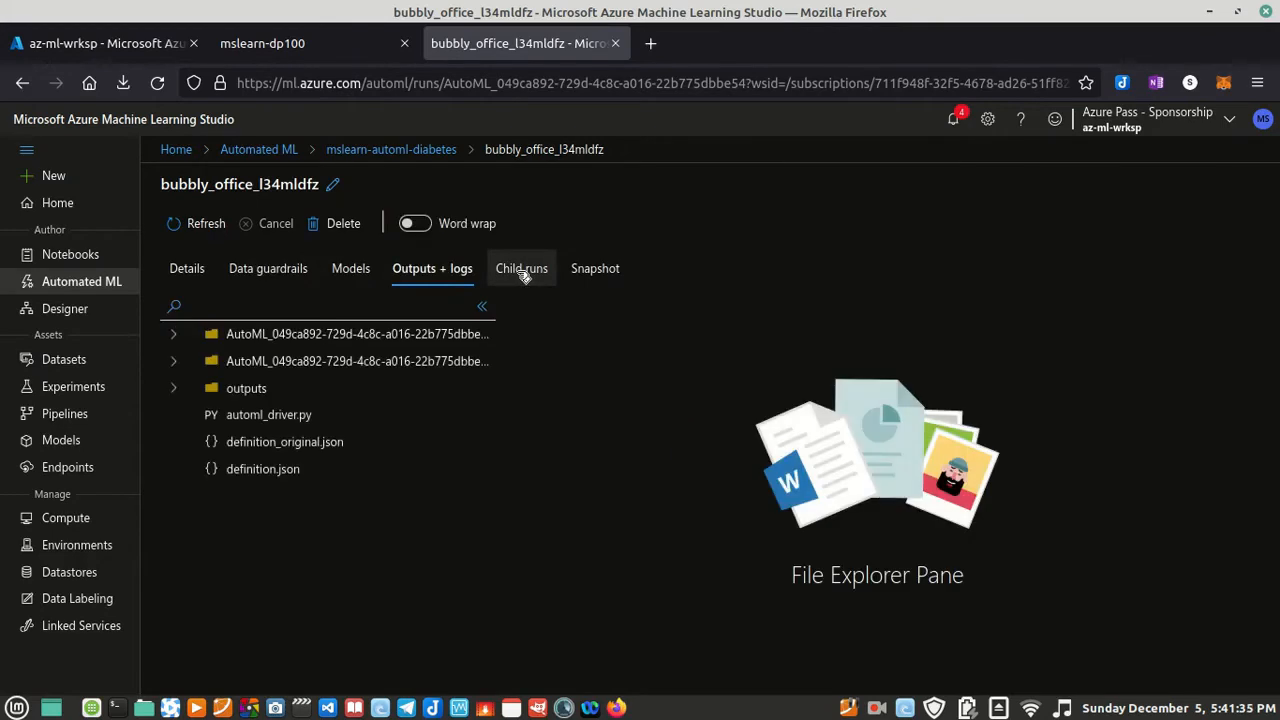
{"action": "left_click", "coordinate": [522, 272]}
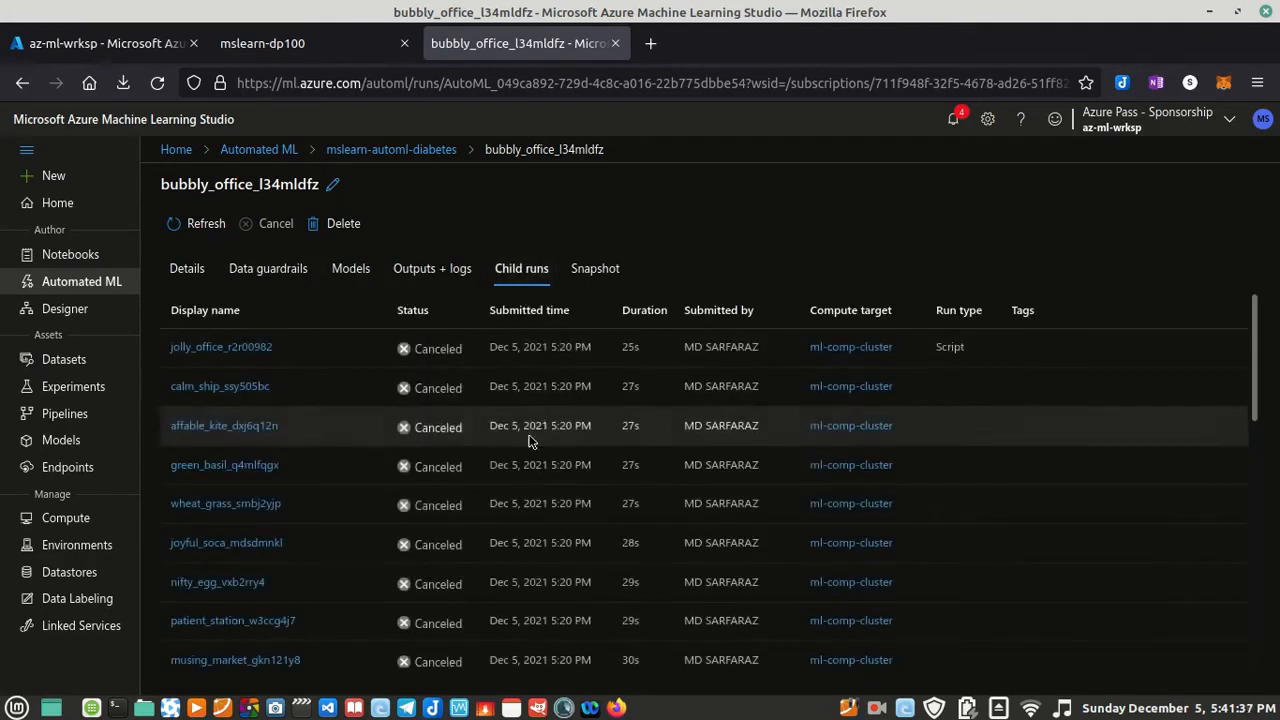
{"action": "scroll", "coordinate": [490, 498], "scroll_direction": "down", "scroll_amount": 10}
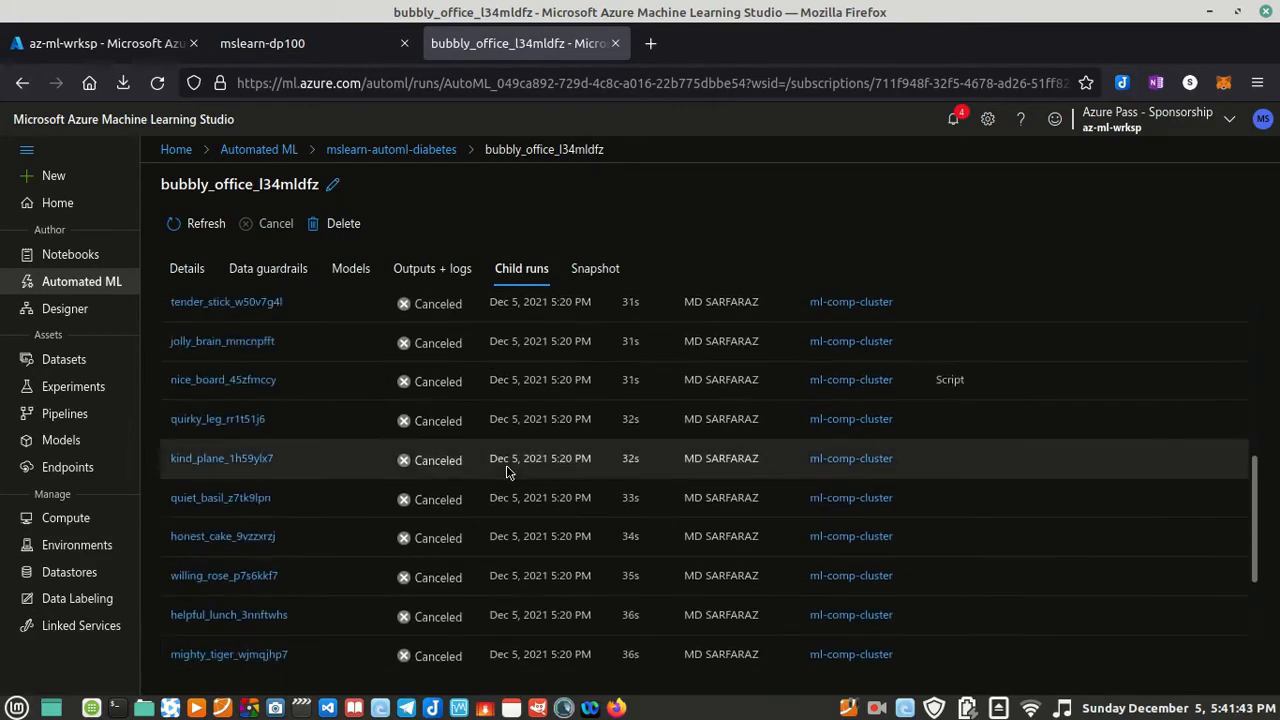
{"action": "scroll", "coordinate": [506, 465], "scroll_direction": "up", "scroll_amount": 10}
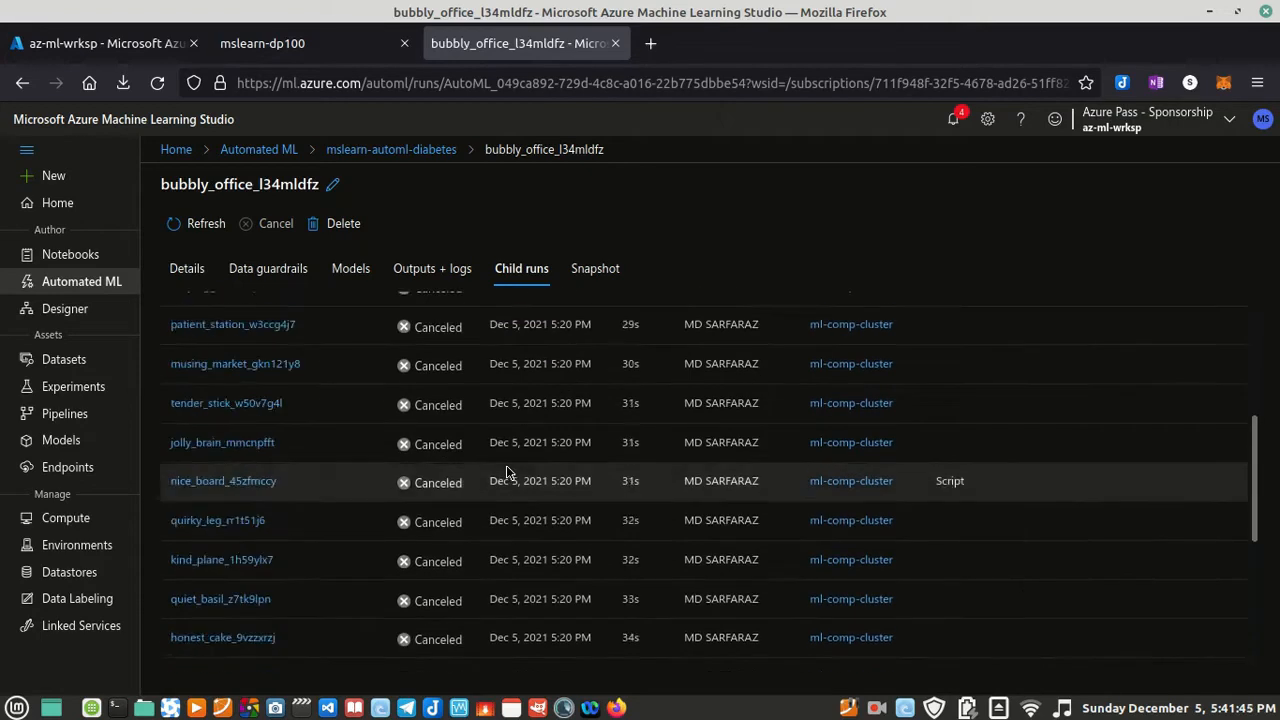
{"action": "left_click", "coordinate": [350, 268]}
{"action": "left_click", "coordinate": [290, 268]}
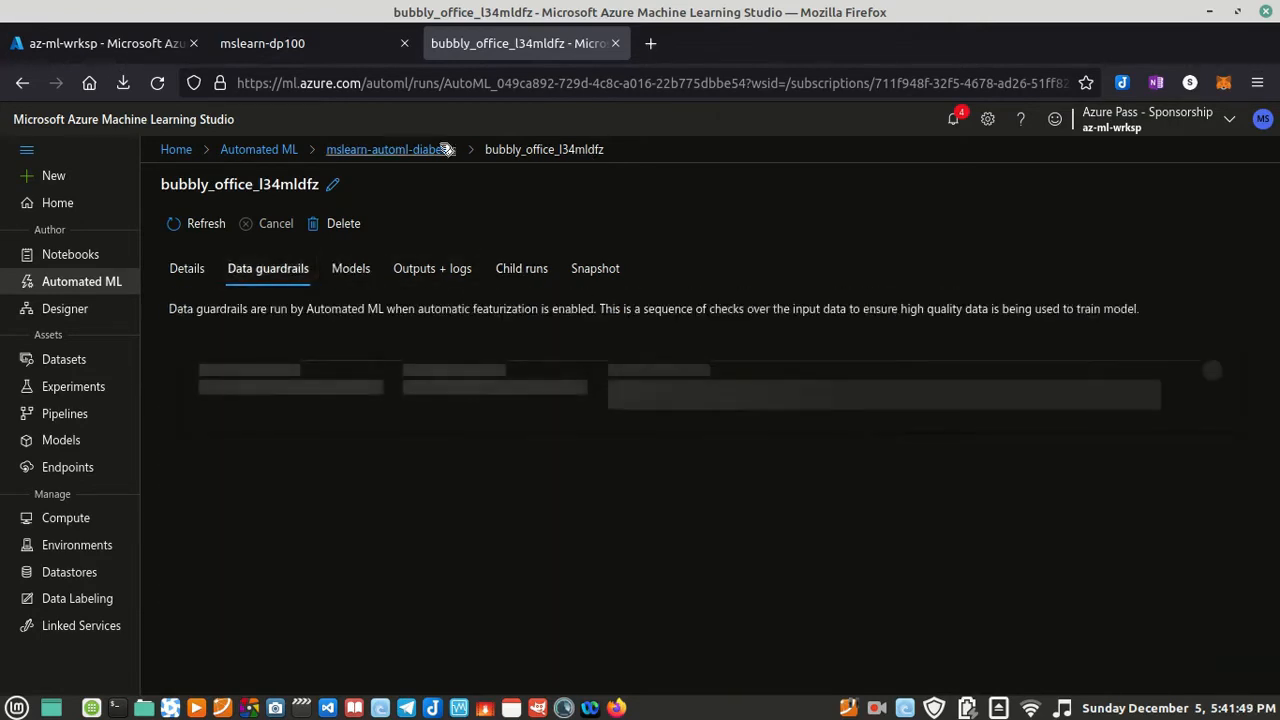
{"action": "left_click", "coordinate": [405, 148]}
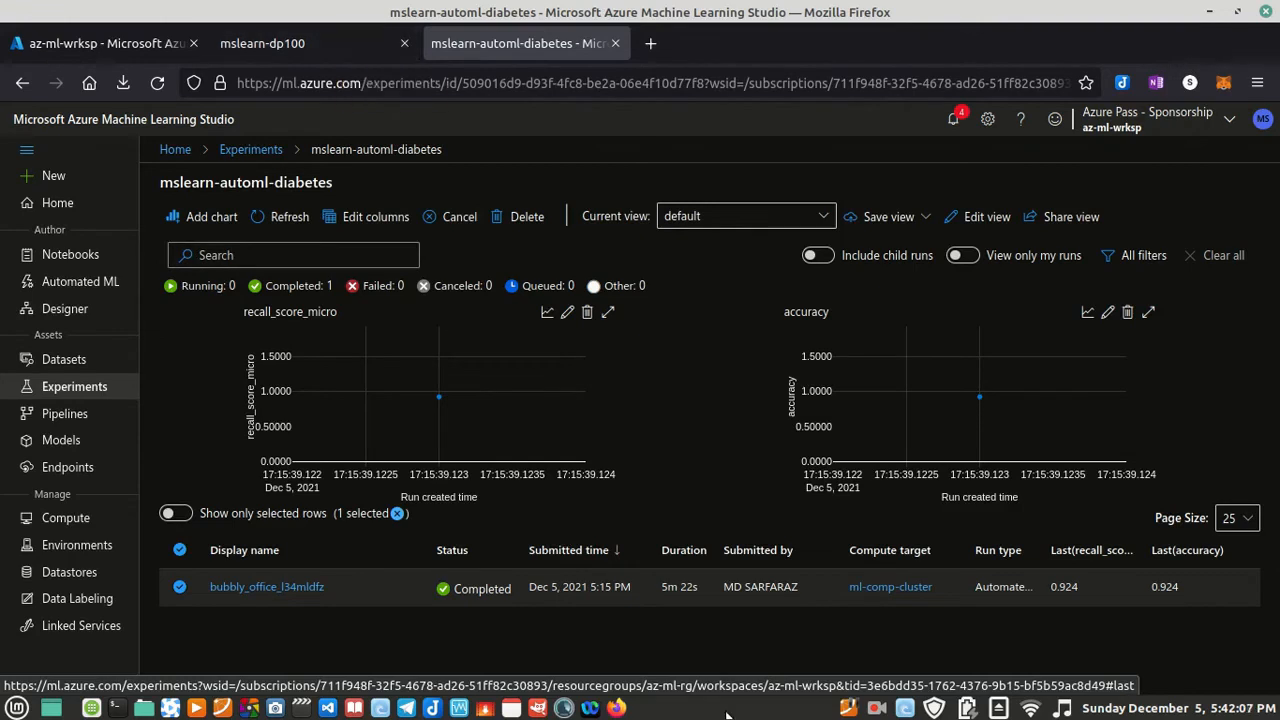
{"action": "left_click", "coordinate": [872, 710]}
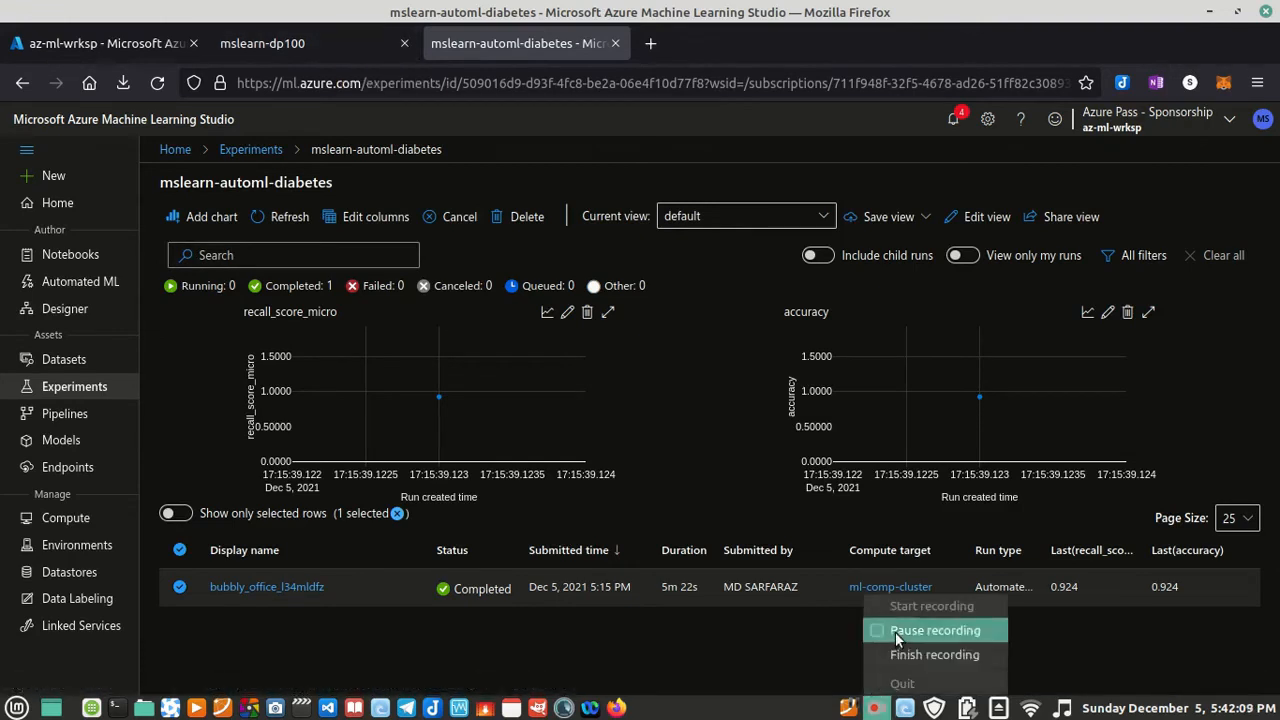
{"action": "left_click", "coordinate": [895, 632]}
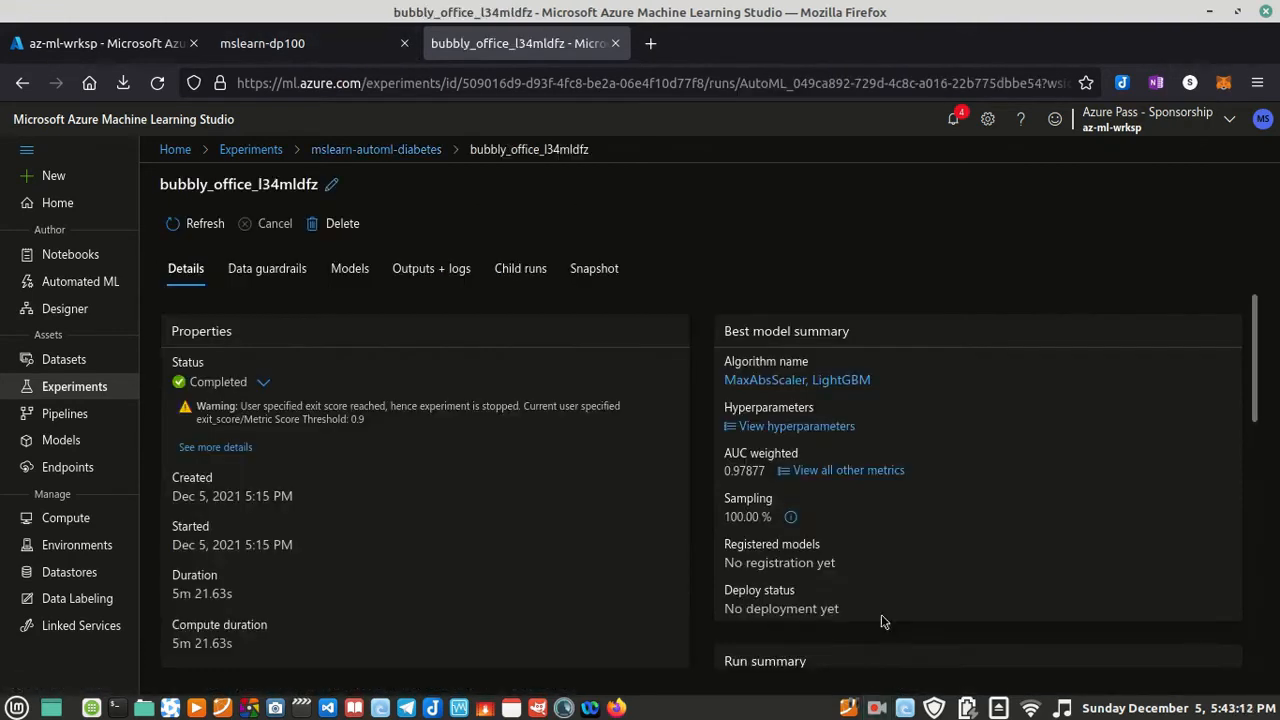
Step: Open the child run of the best model, MaxAbsScaler, LightGBM, and display its metrics
{"action": "left_click", "coordinate": [816, 385]}
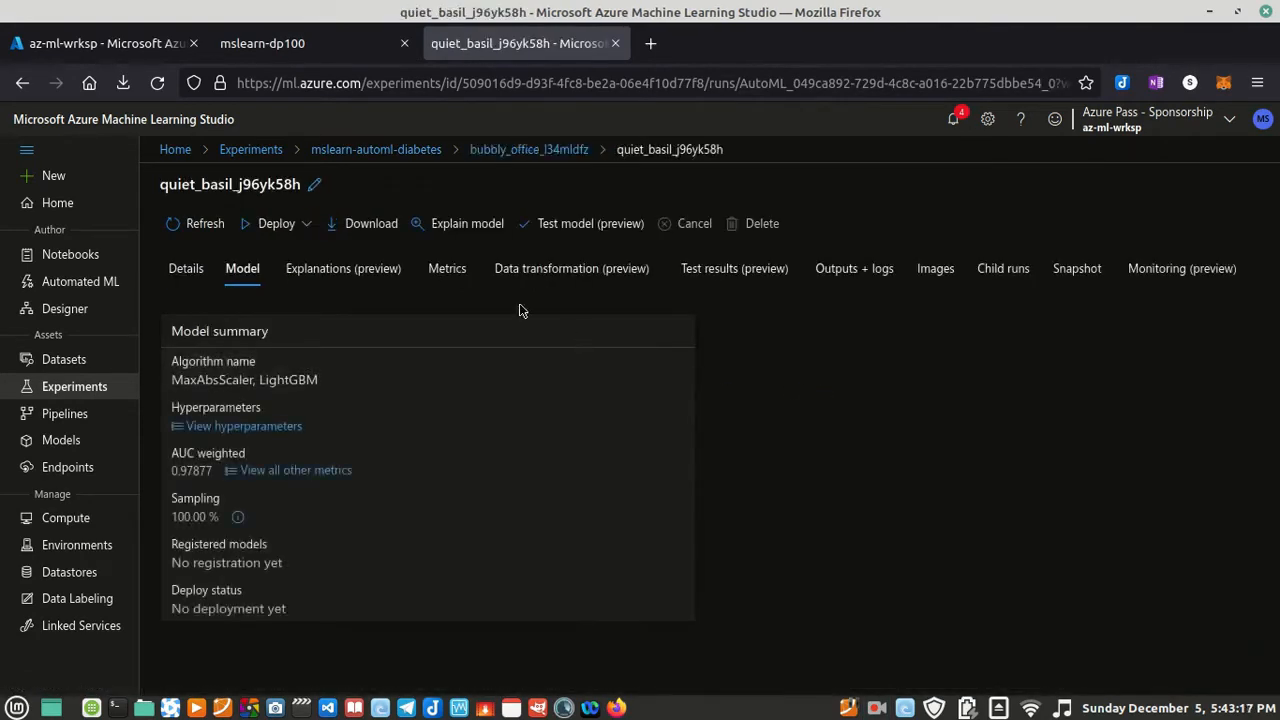
{"action": "left_click", "coordinate": [461, 279]}
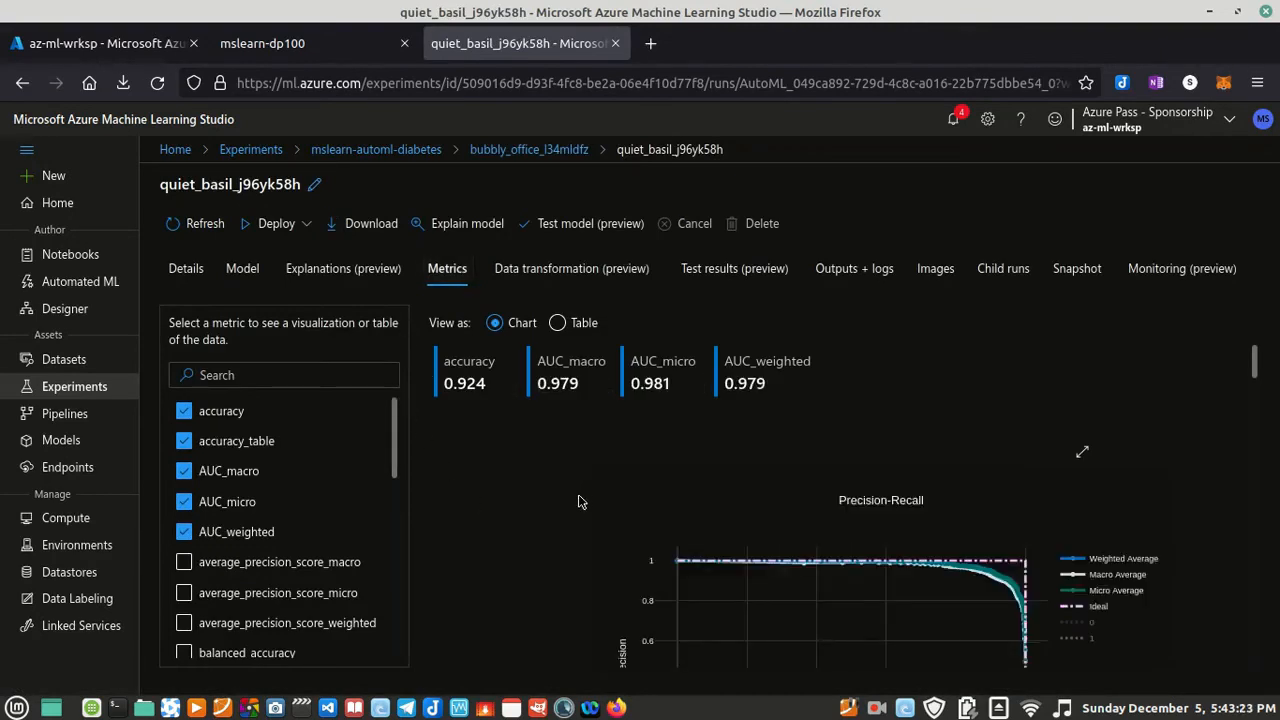
Step: Examine the best model's metric charts, covering Precision-Recall, ROC, Calibration, Lift and Cumulative Gains curves
{"action": "scroll", "coordinate": [582, 495], "scroll_direction": "down", "scroll_amount": 2}
{"action": "scroll", "coordinate": [578, 503], "scroll_direction": "up", "scroll_amount": 2}
{"action": "scroll", "coordinate": [712, 545], "scroll_direction": "down", "scroll_amount": 5}
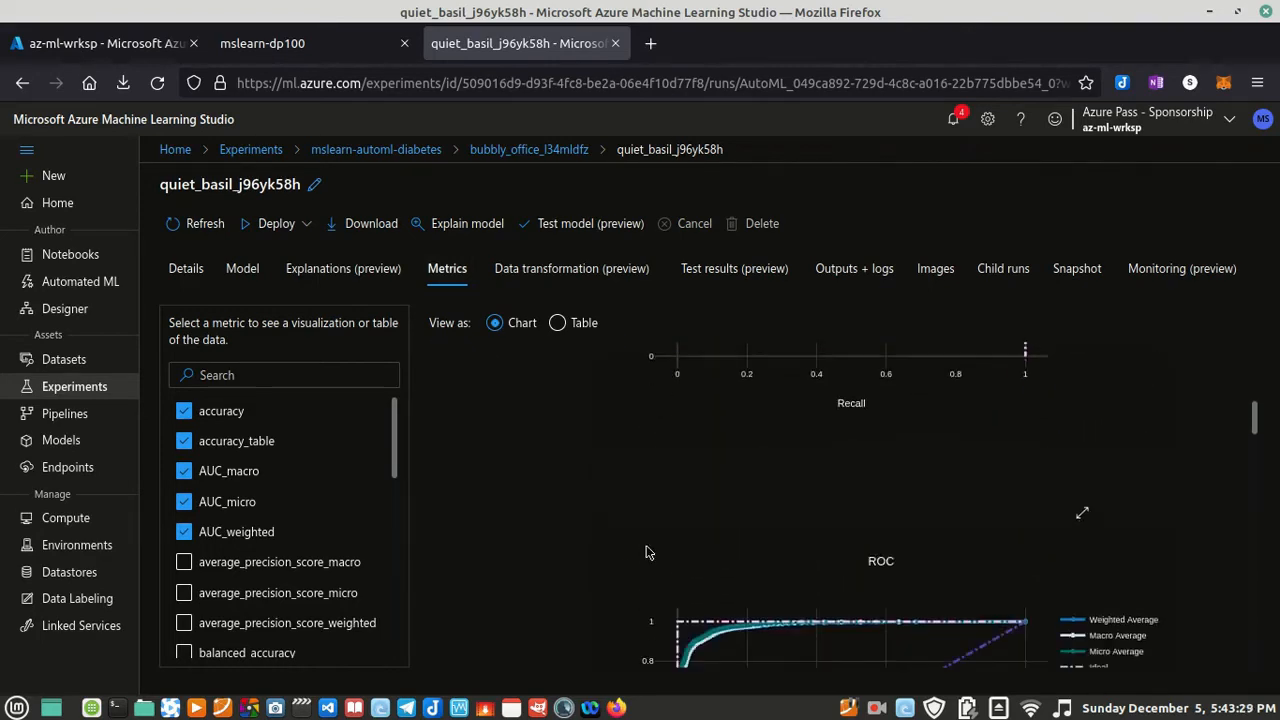
{"action": "scroll", "coordinate": [903, 582], "scroll_direction": "down", "scroll_amount": 5}
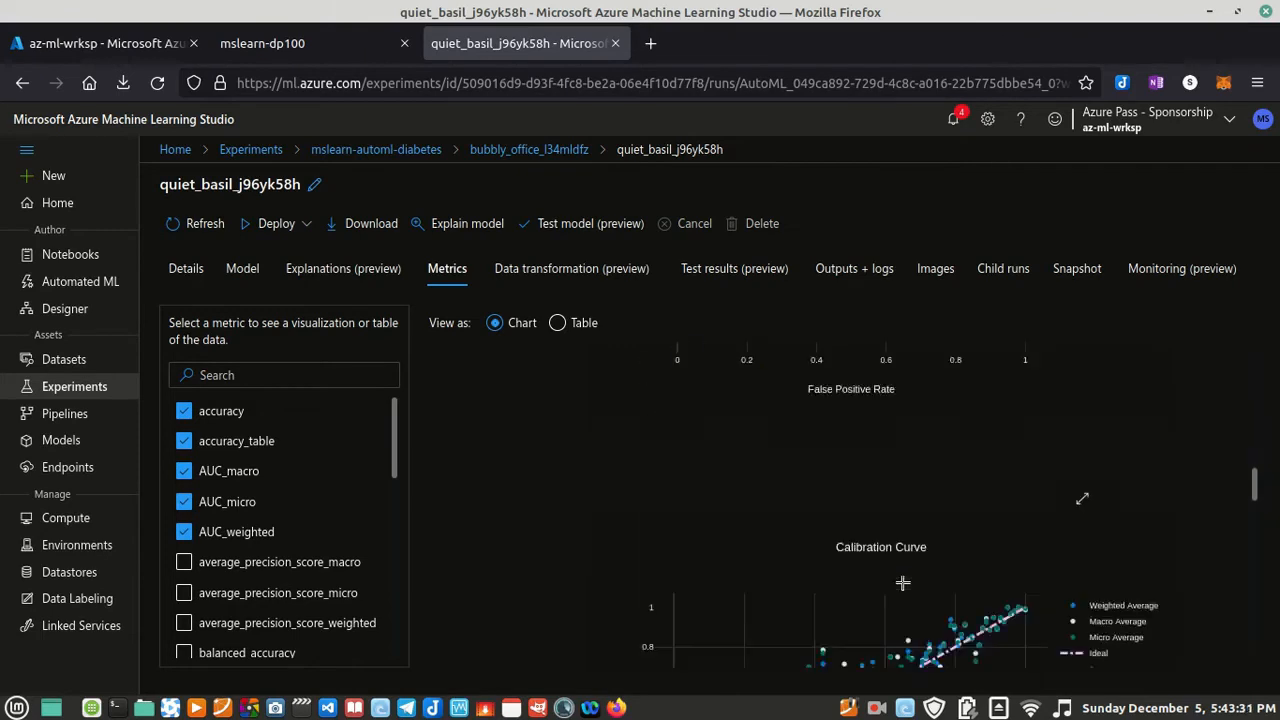
{"action": "scroll", "coordinate": [873, 564], "scroll_direction": "down", "scroll_amount": 5}
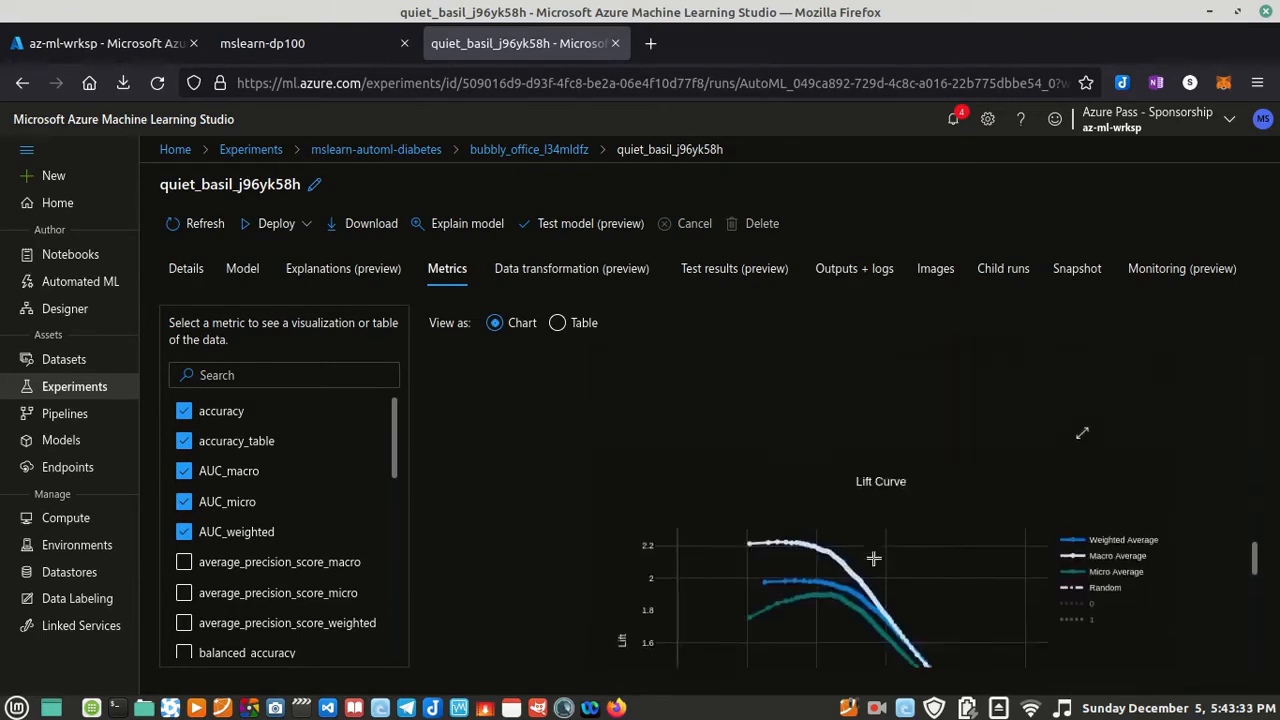
{"action": "scroll", "coordinate": [845, 557], "scroll_direction": "down", "scroll_amount": 5}
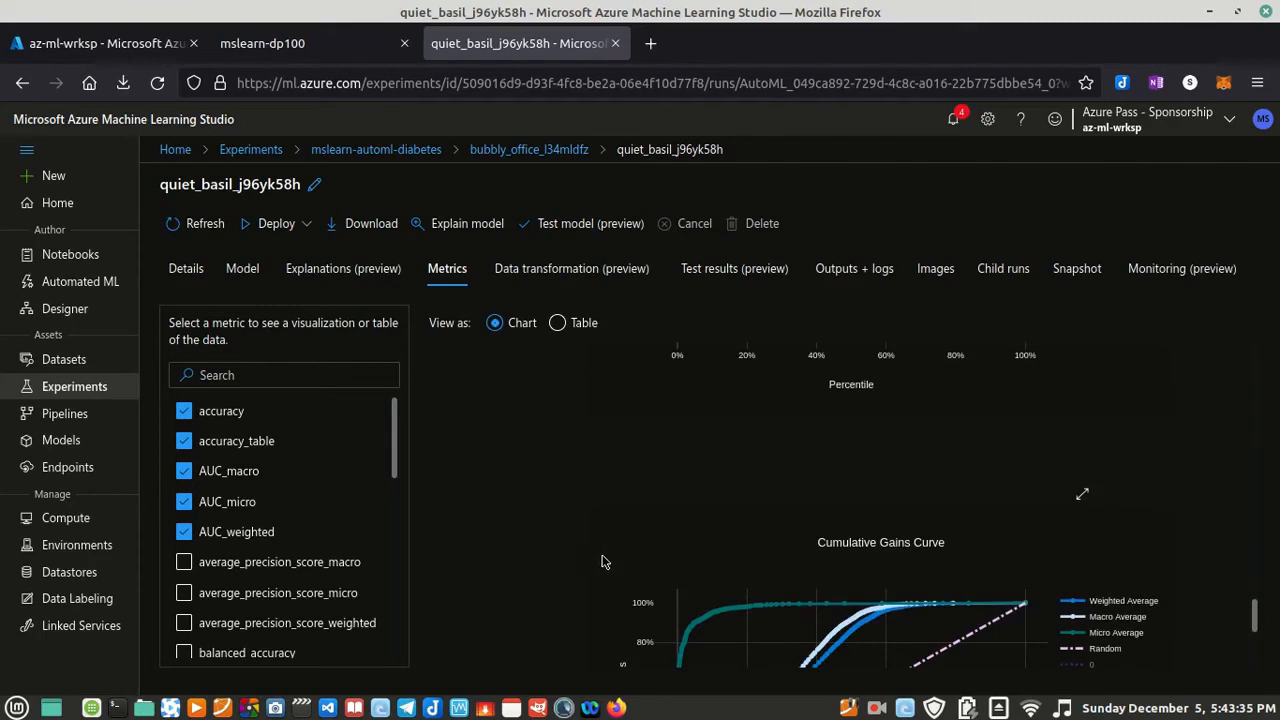
{"action": "scroll", "coordinate": [601, 562], "scroll_direction": "down", "scroll_amount": 5}
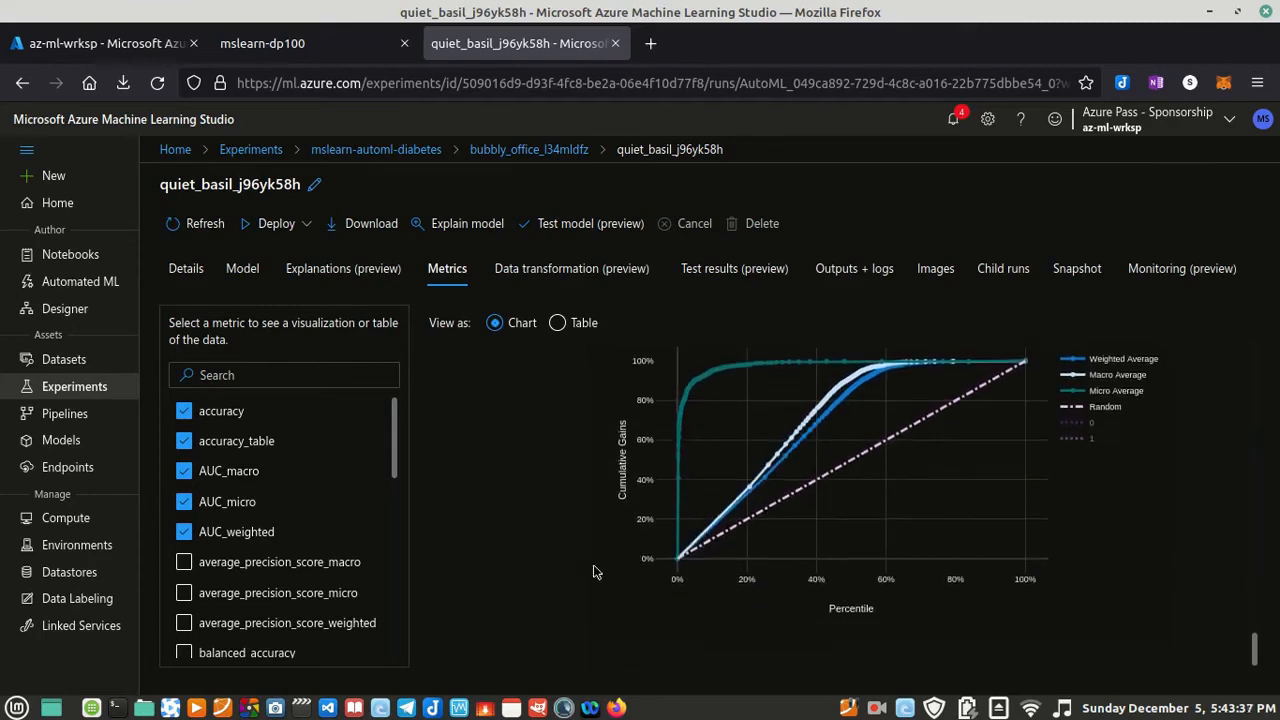
{"action": "scroll", "coordinate": [494, 533], "scroll_direction": "up", "scroll_amount": 10}
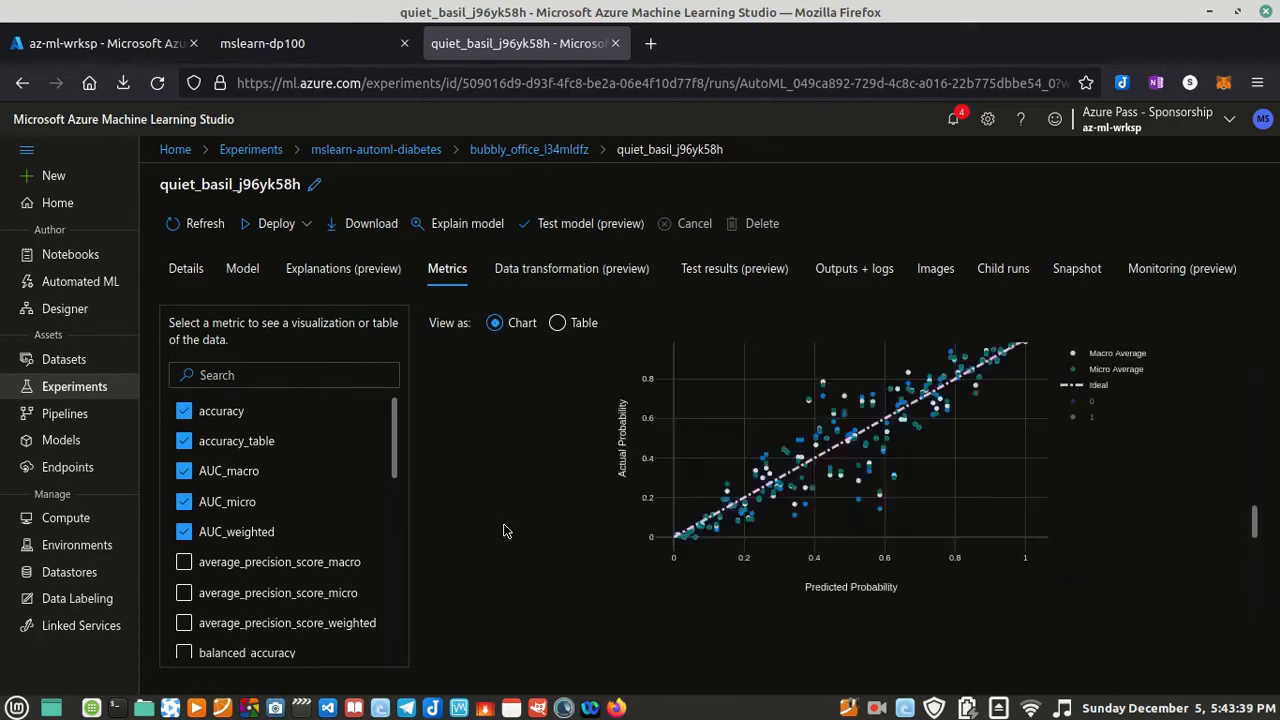
{"action": "scroll", "coordinate": [504, 531], "scroll_direction": "up", "scroll_amount": 15}
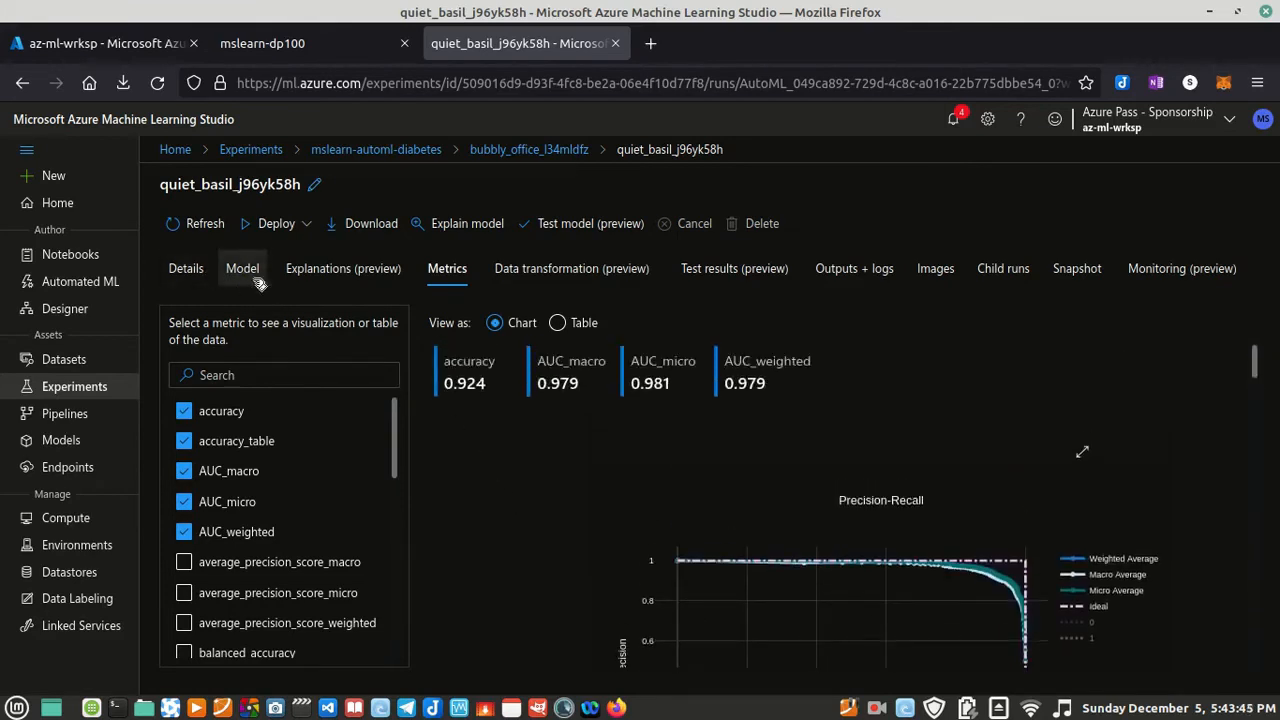
Step: Open the best model's explanations, select explanation 5c9330d4, and return to the metrics
{"action": "left_click", "coordinate": [304, 281]}
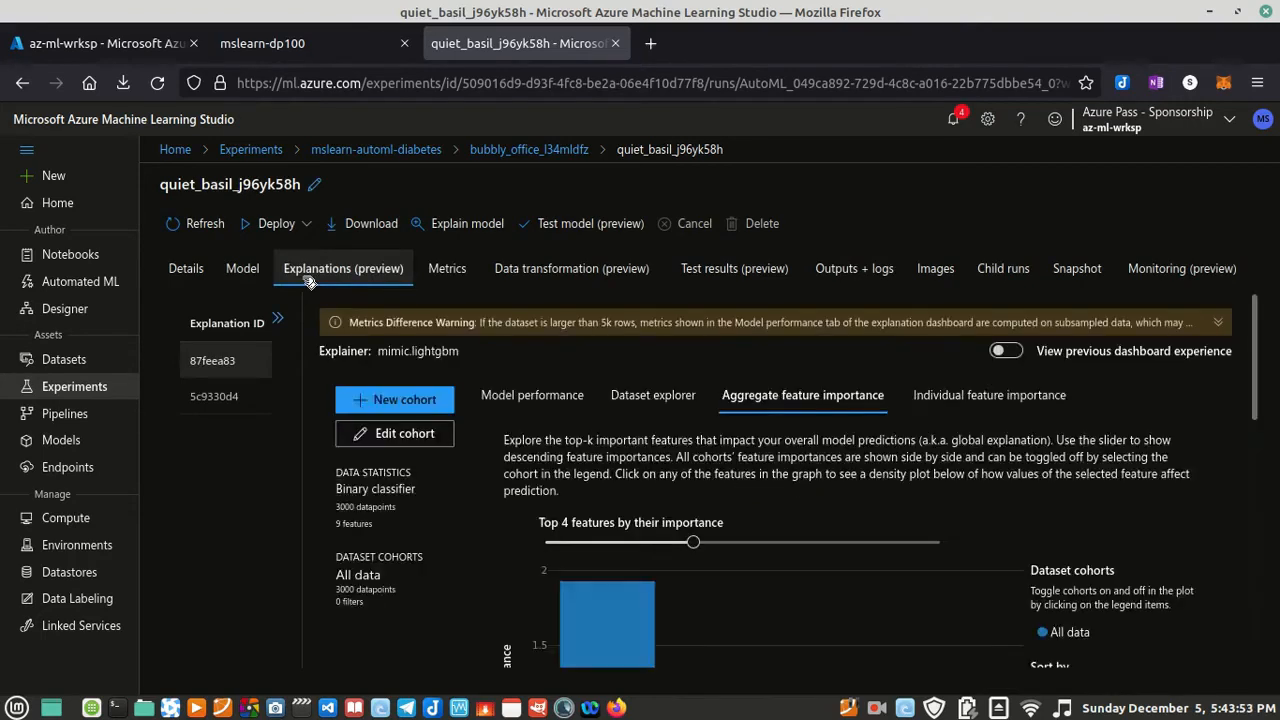
{"action": "left_click", "coordinate": [240, 400]}
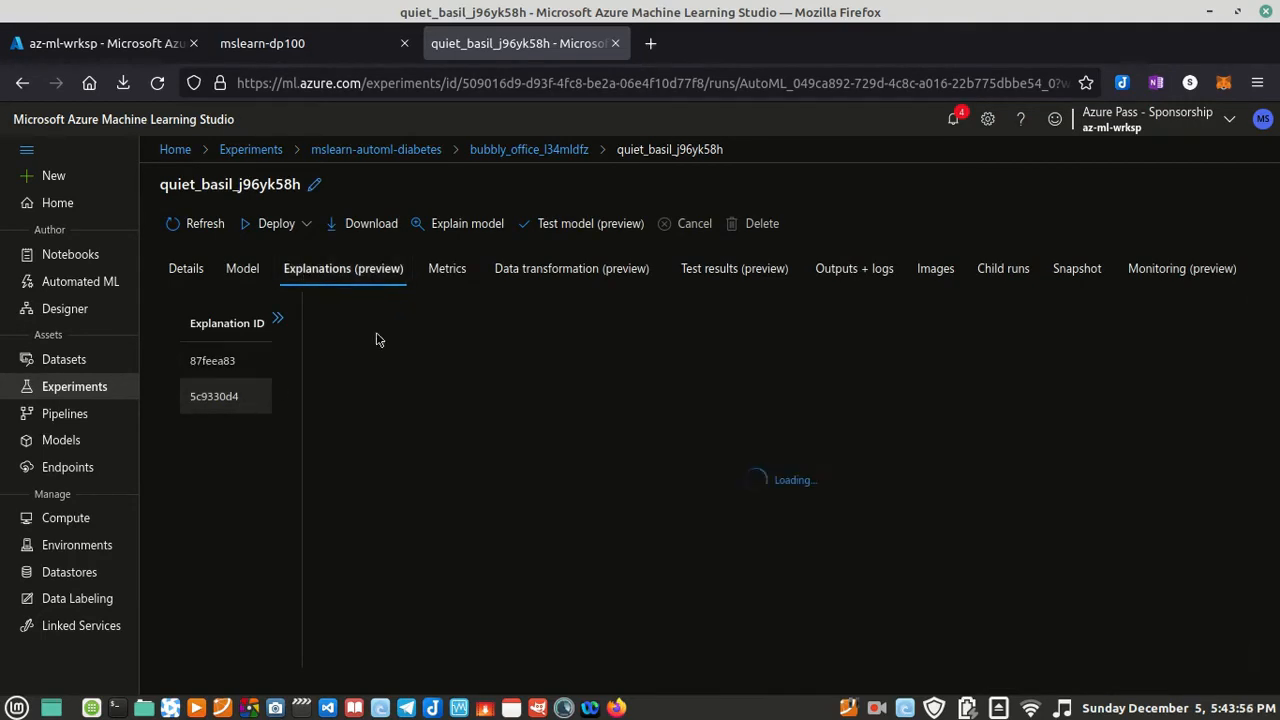
{"action": "left_click", "coordinate": [448, 280]}
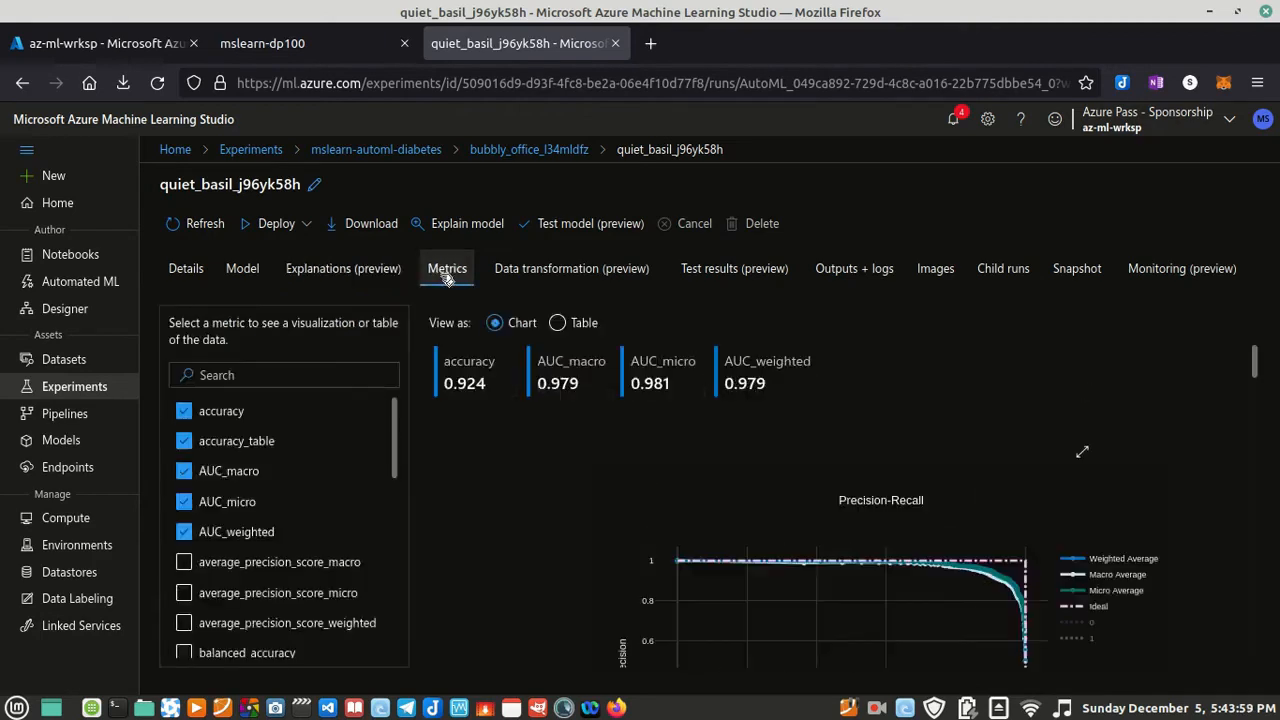
Step: Review the best model's summary and read through the details of the child run
{"action": "left_click", "coordinate": [258, 283]}
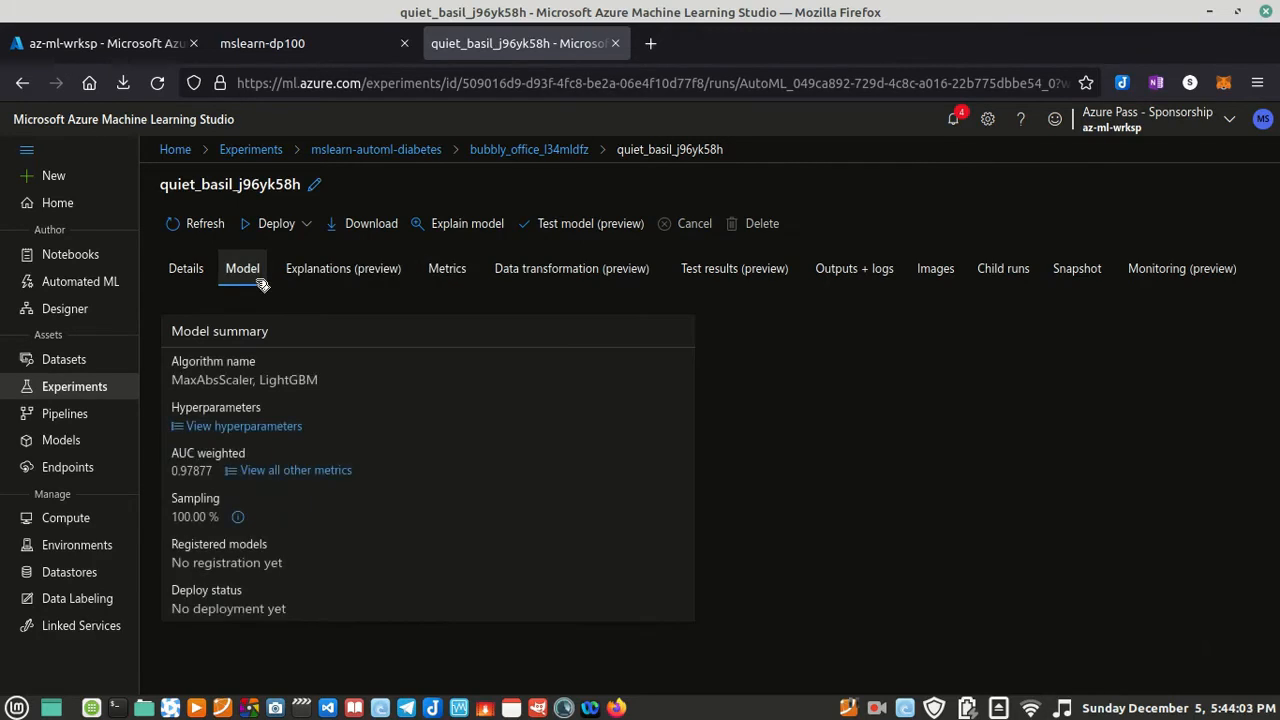
{"action": "left_click", "coordinate": [206, 283]}
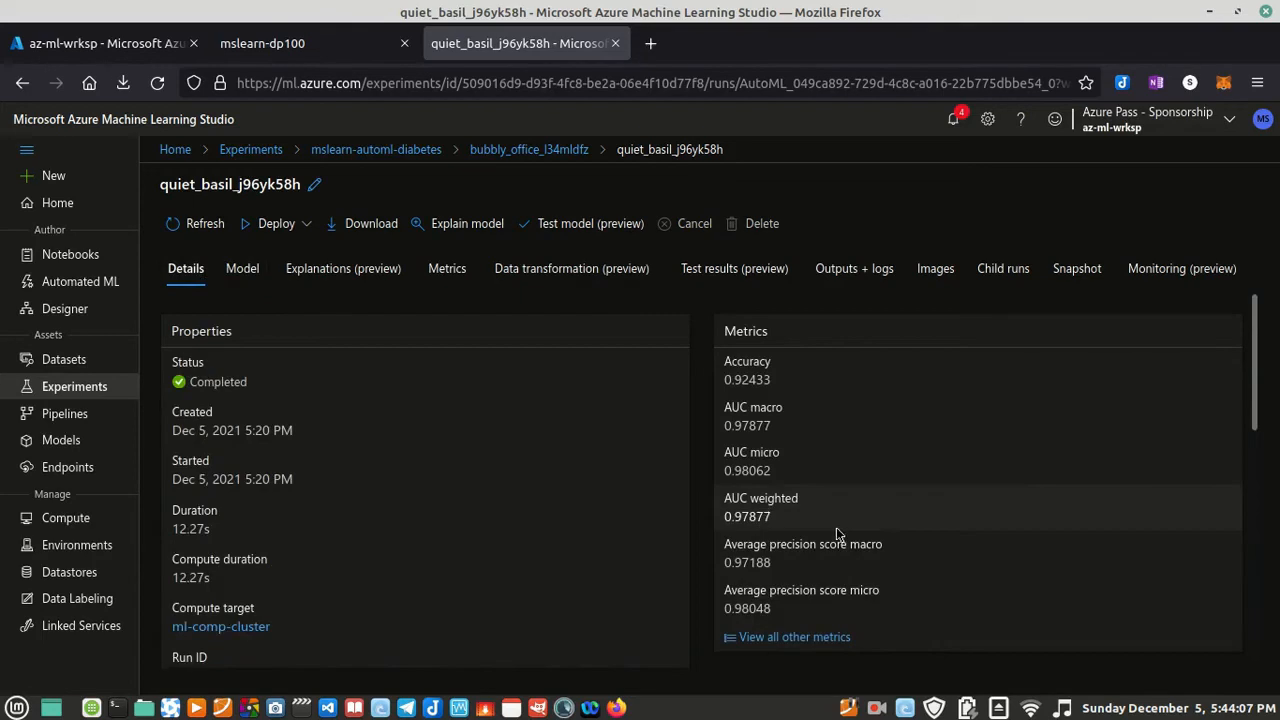
{"action": "scroll", "coordinate": [826, 570], "scroll_direction": "down", "scroll_amount": 5}
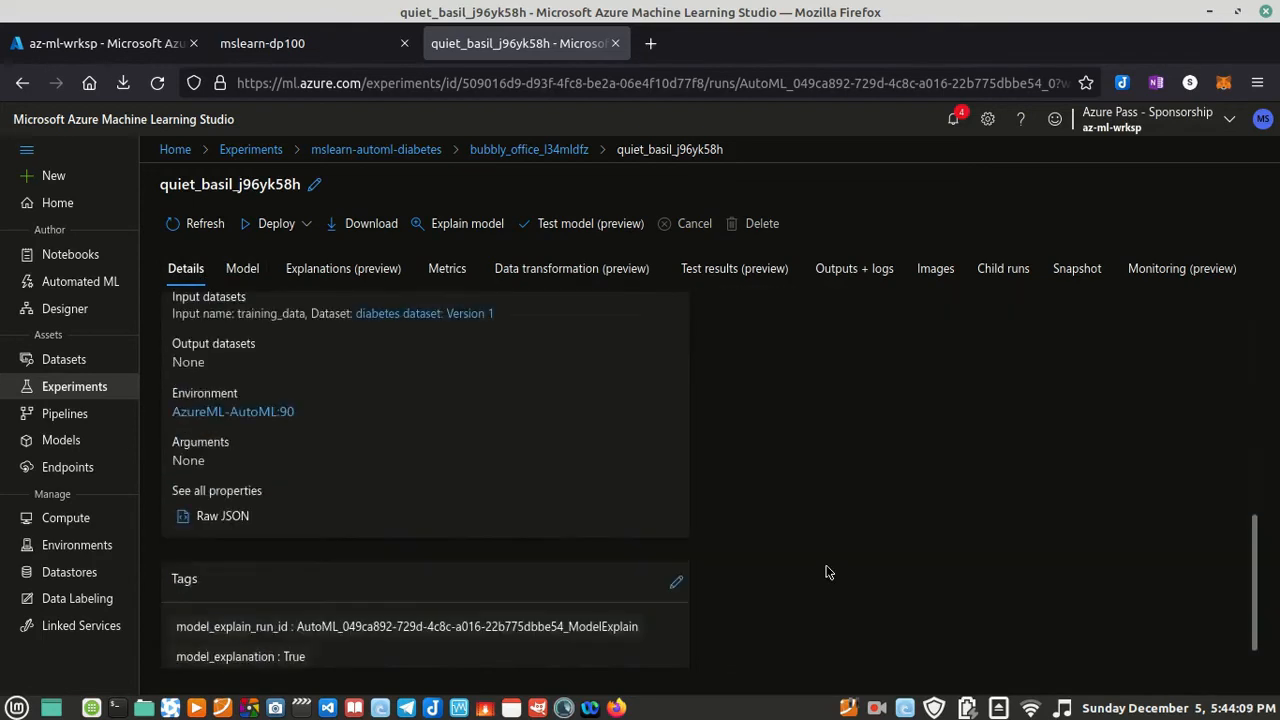
{"action": "scroll", "coordinate": [826, 567], "scroll_direction": "up", "scroll_amount": 5}
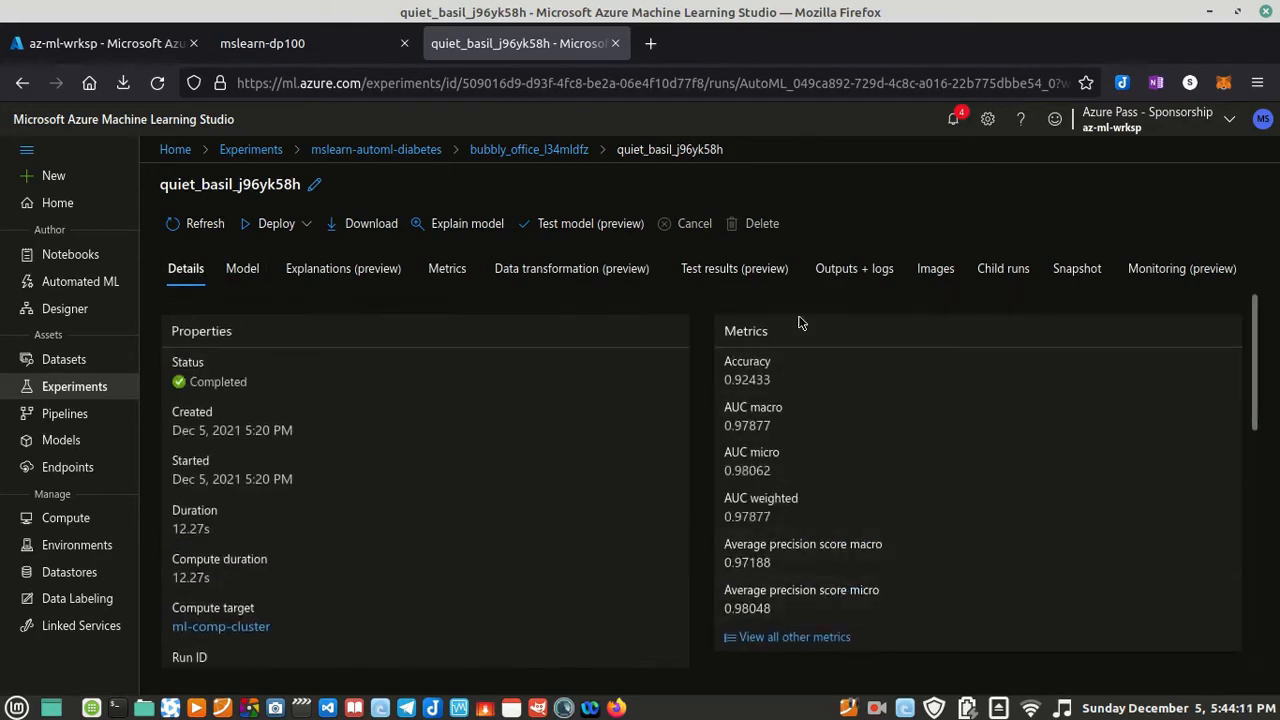
Step: Go through the child run's metric charts down to the Cumulative Gains curve and check its test results and images
{"action": "left_click", "coordinate": [444, 278]}
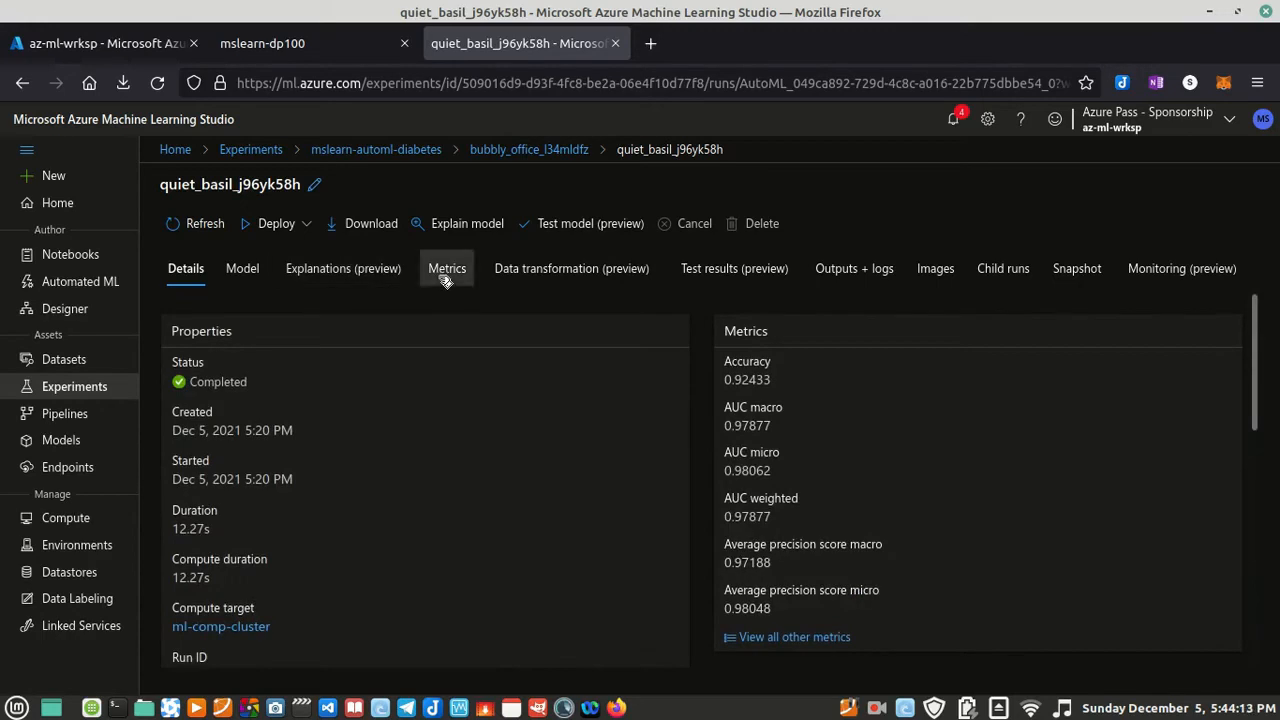
{"action": "left_click_drag", "start_coordinate": [400, 438], "coordinate": [414, 368]}
{"action": "scroll", "coordinate": [620, 545], "scroll_direction": "down", "scroll_amount": 15}
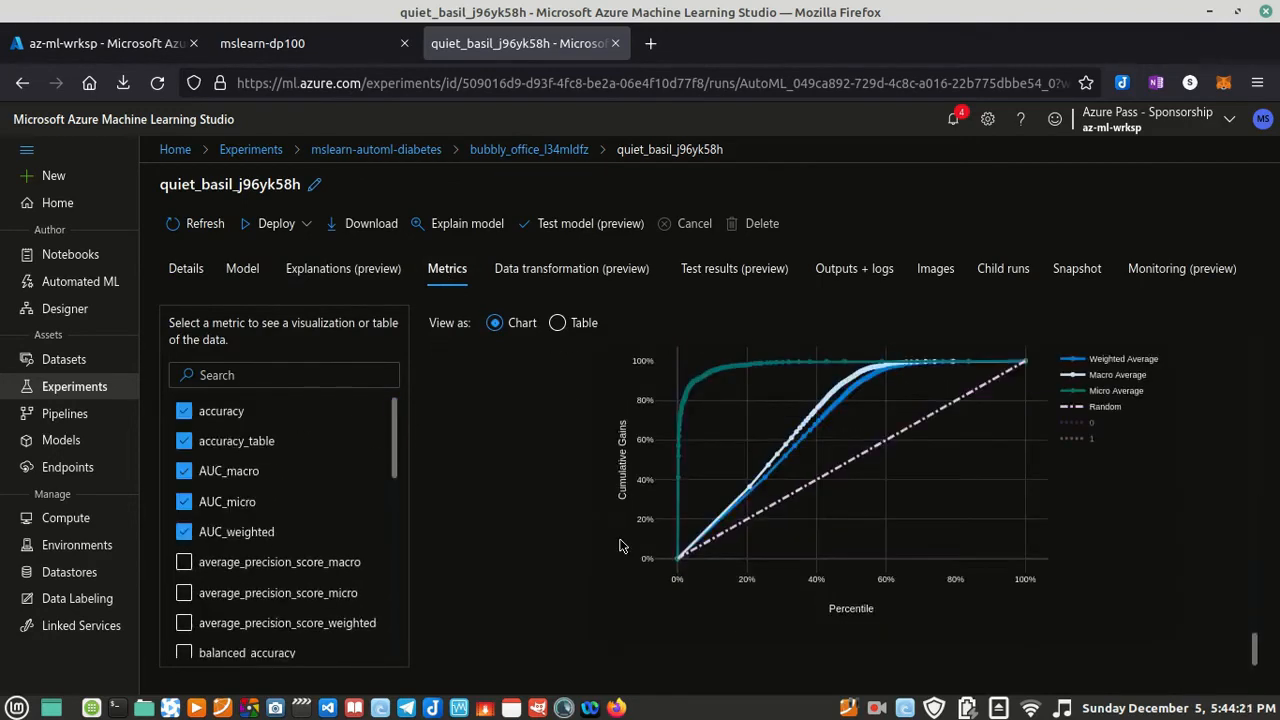
{"action": "left_click", "coordinate": [728, 274]}
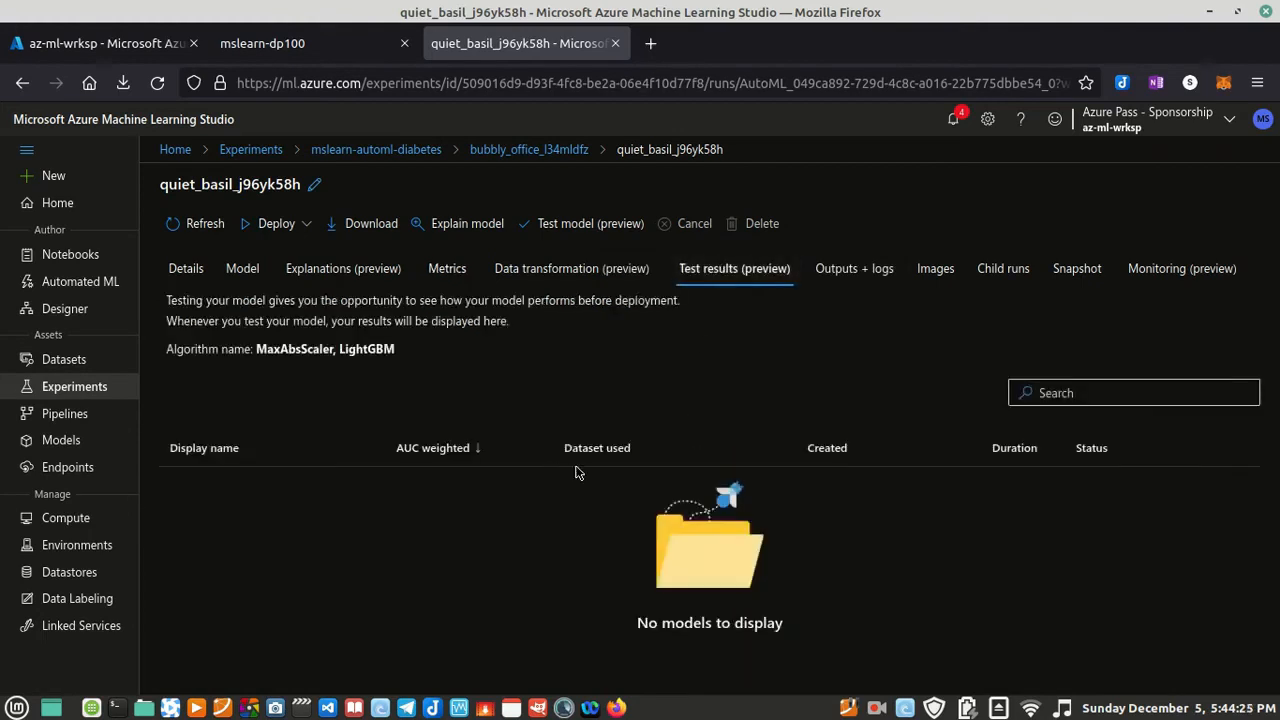
{"action": "left_click", "coordinate": [938, 276]}
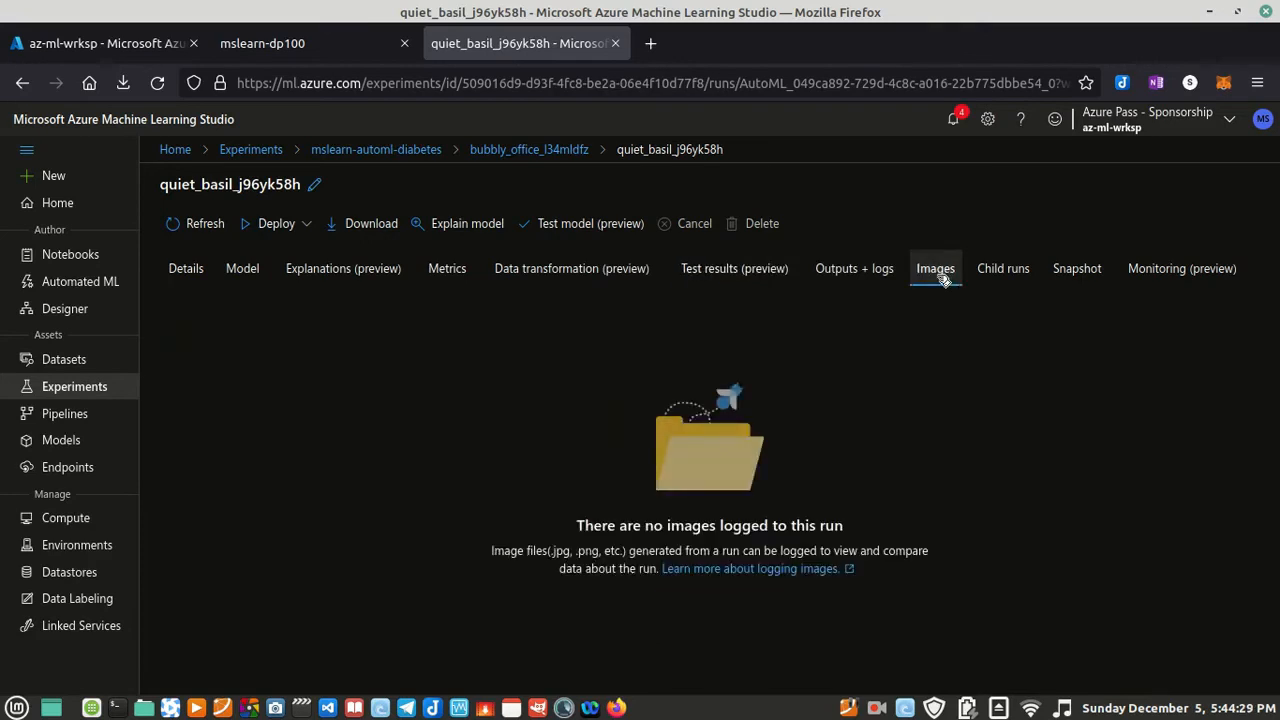
Step: View the accuracy_table and confusion_matrix files among the child run's outputs and logs, and close both files
{"action": "left_click", "coordinate": [864, 277]}
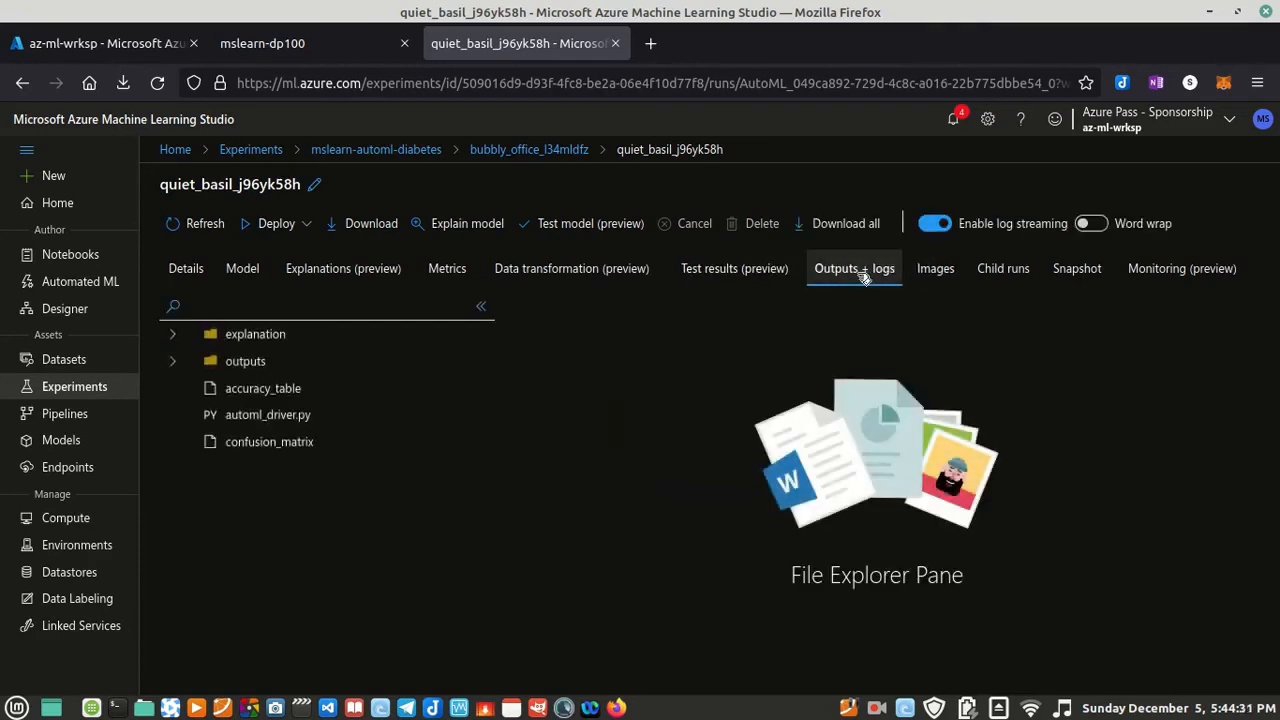
{"action": "left_click", "coordinate": [272, 390]}
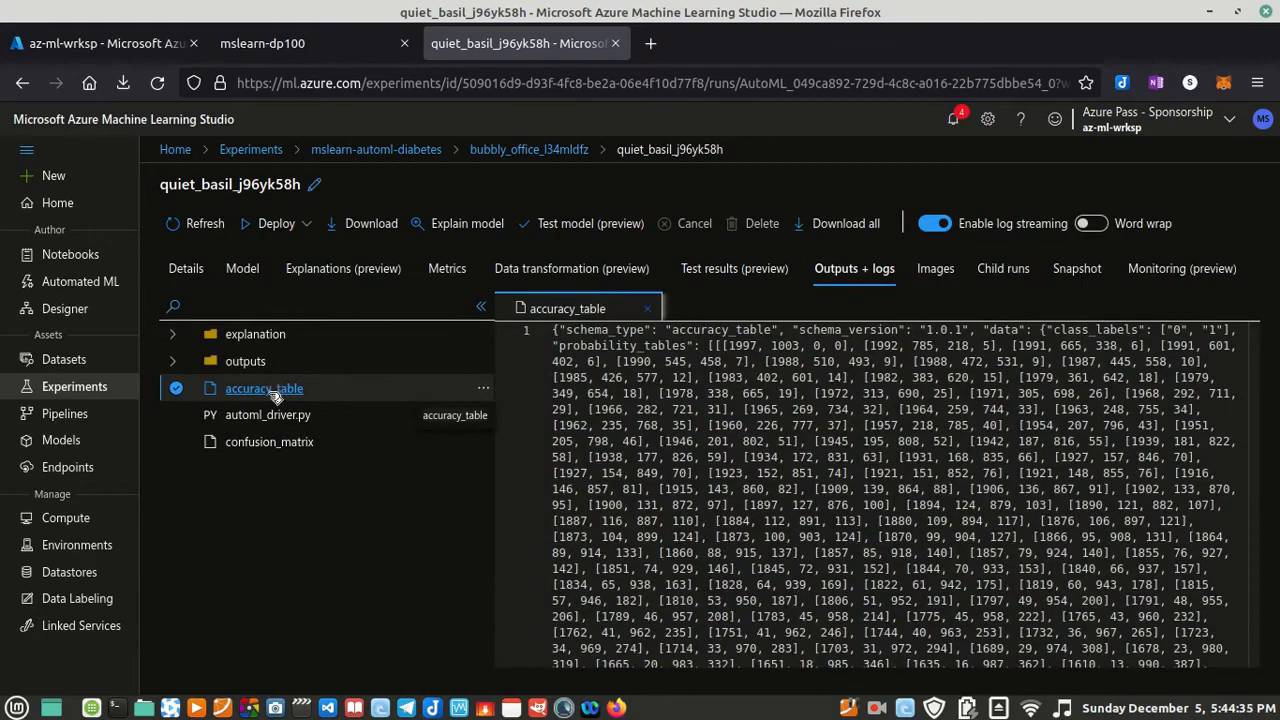
{"action": "left_click", "coordinate": [280, 444]}
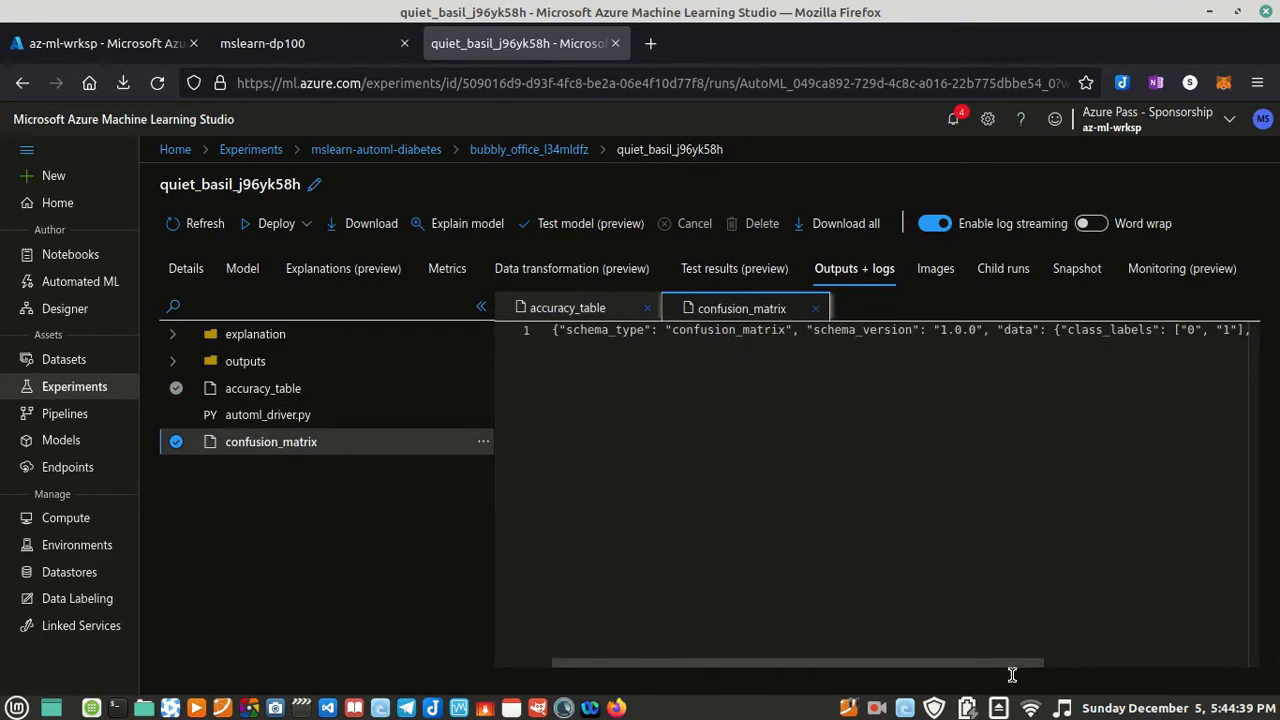
{"action": "left_click_drag", "start_coordinate": [986, 677], "coordinate": [463, 677]}
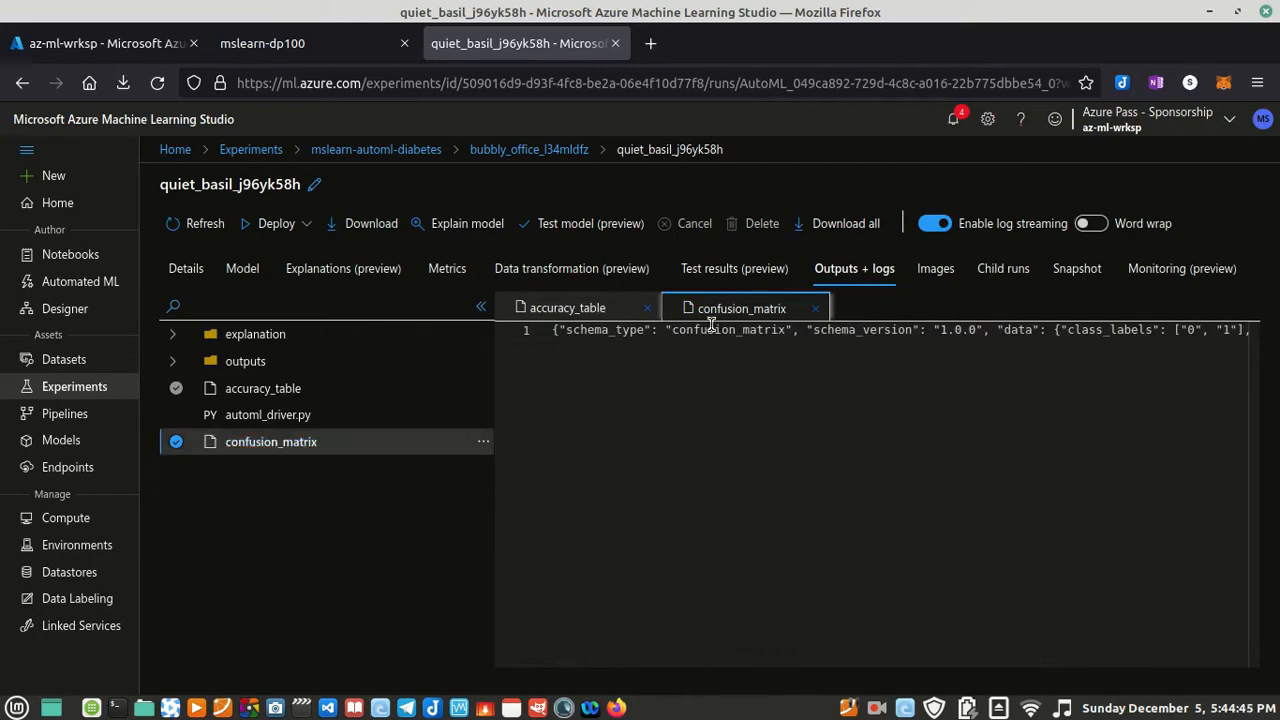
{"action": "left_click", "coordinate": [815, 308]}
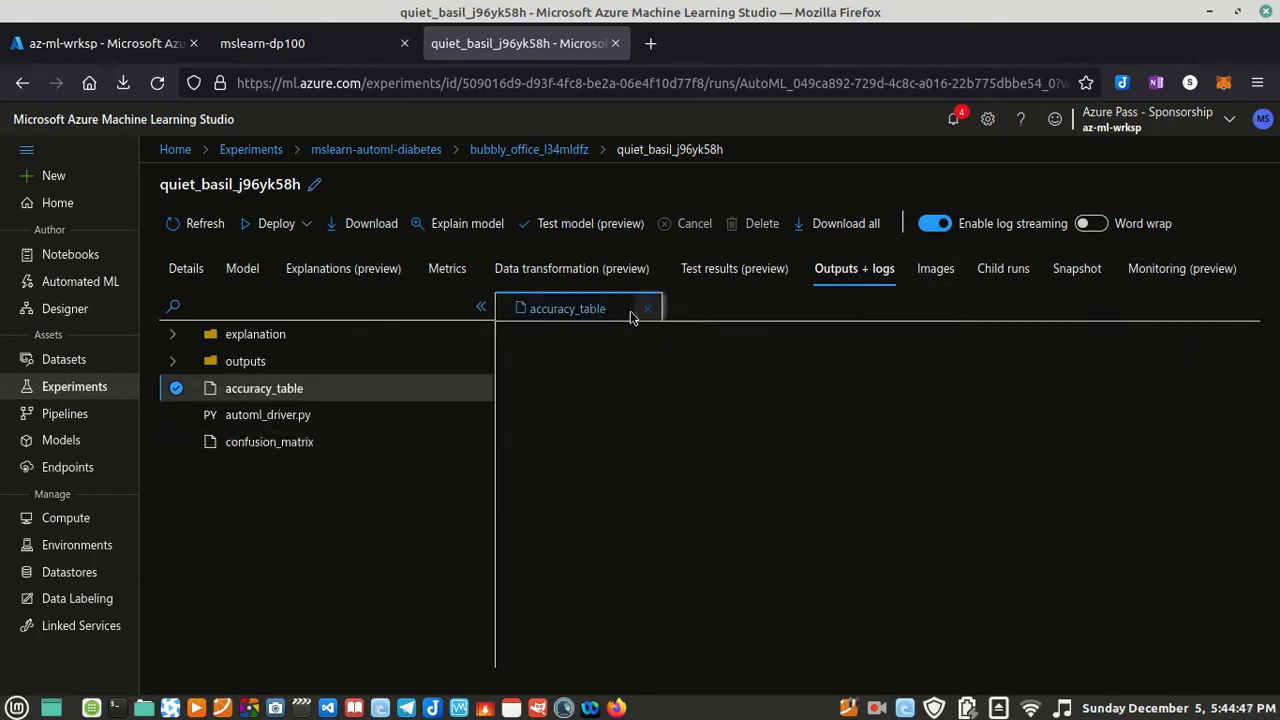
{"action": "left_click", "coordinate": [648, 310]}
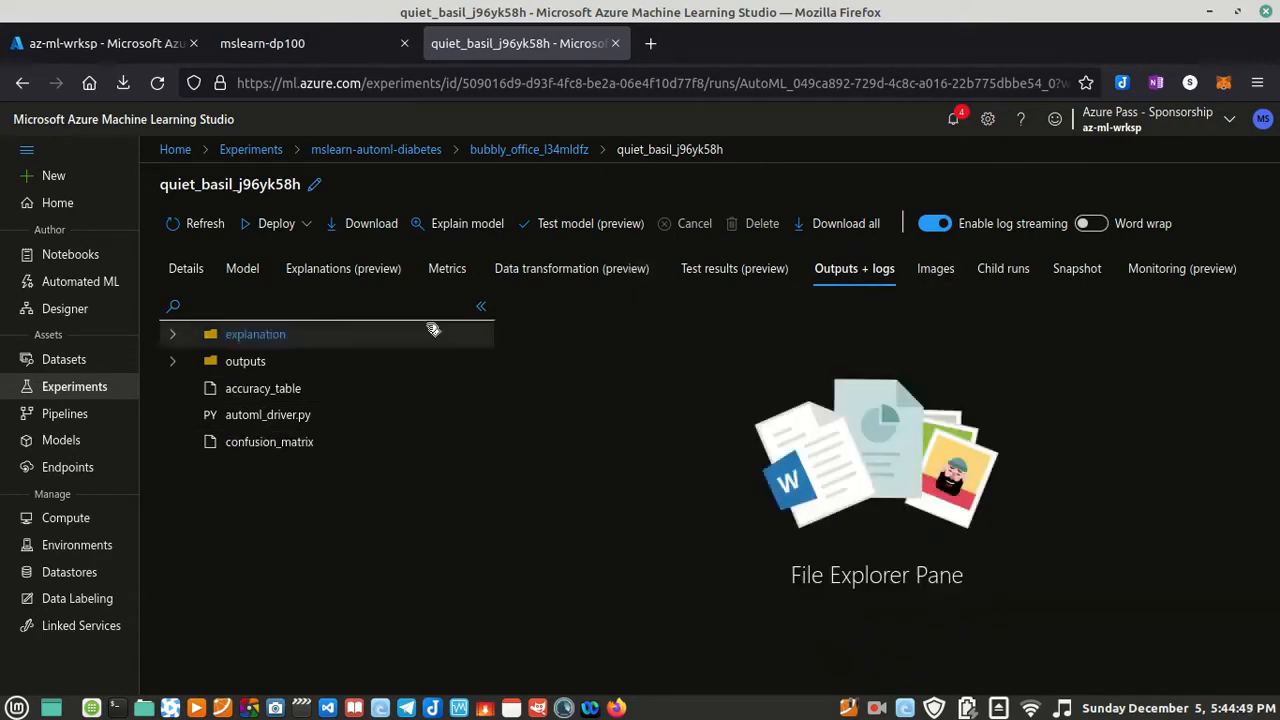
Step: Revisit the child run's details, inspect the outputs folder among its output files and collapse the folder
{"action": "left_click", "coordinate": [190, 272]}
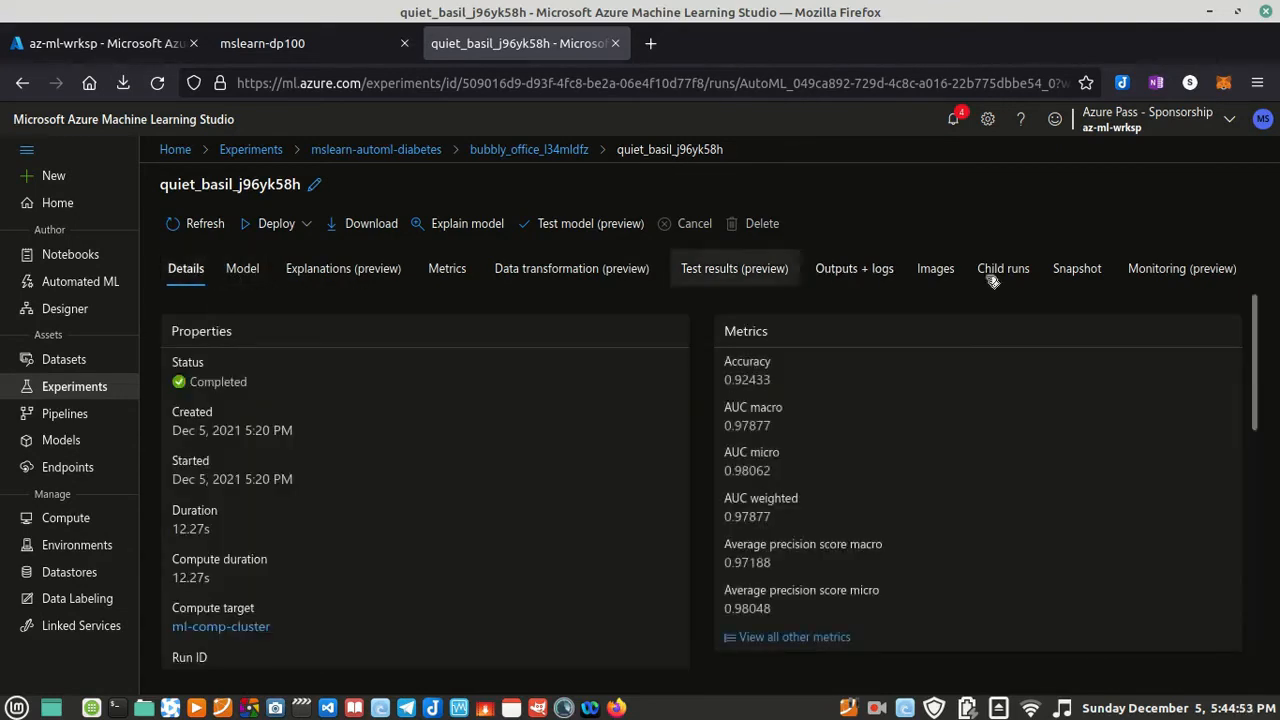
{"action": "left_click", "coordinate": [866, 272]}
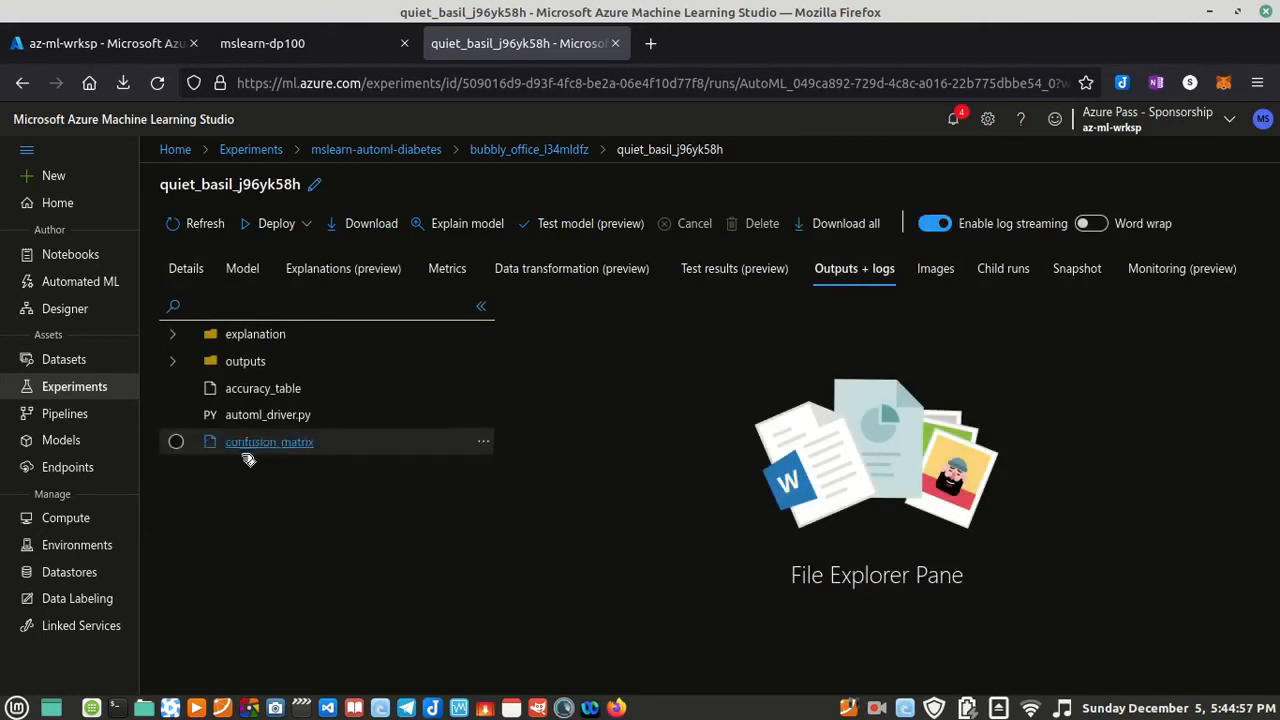
{"action": "left_click", "coordinate": [256, 366]}
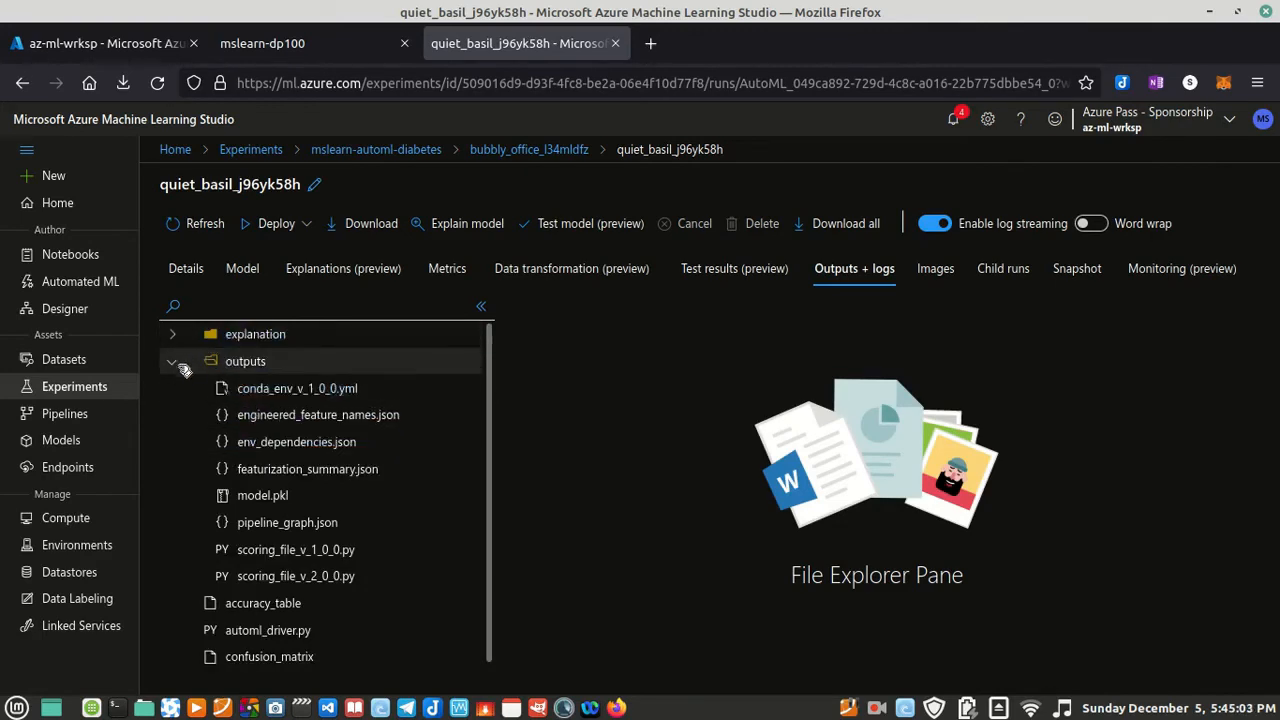
{"action": "left_click", "coordinate": [174, 363]}
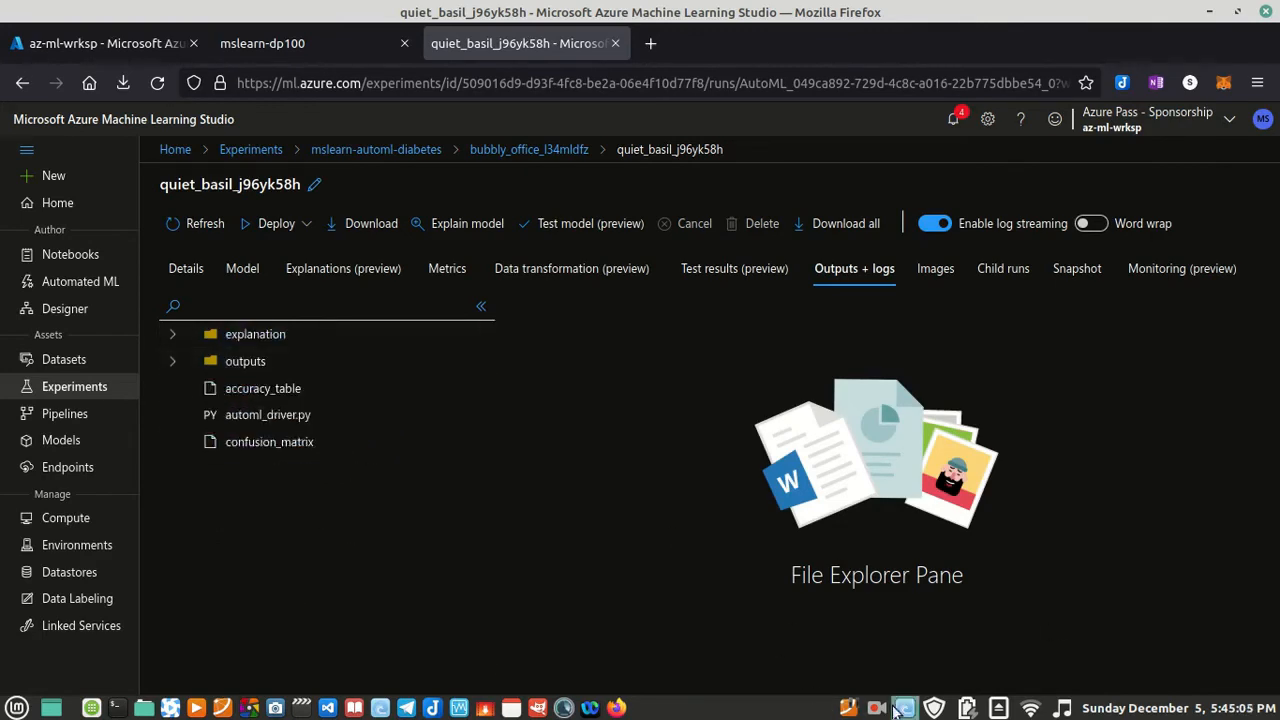
{"action": "left_click", "coordinate": [876, 708]}
{"action": "left_click", "coordinate": [898, 636]}
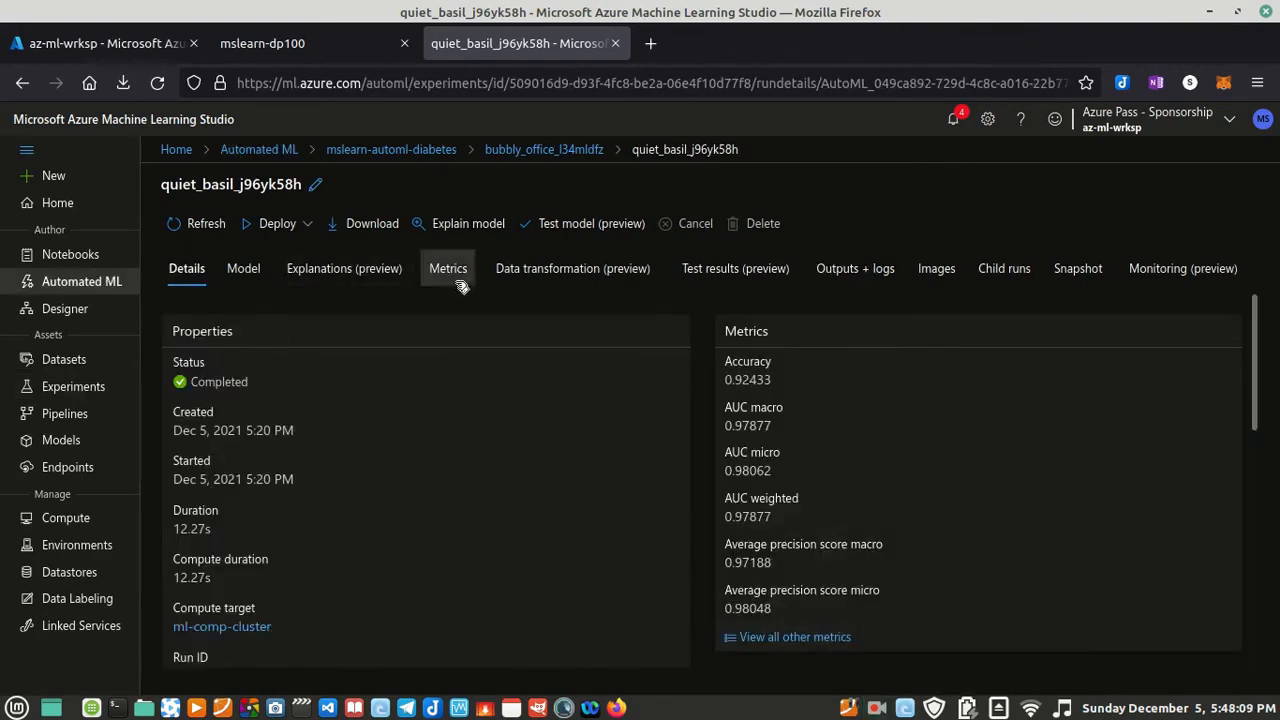
Step: Display the best model's metrics in the Automated ML run and look through the charts
{"action": "left_click", "coordinate": [447, 267]}
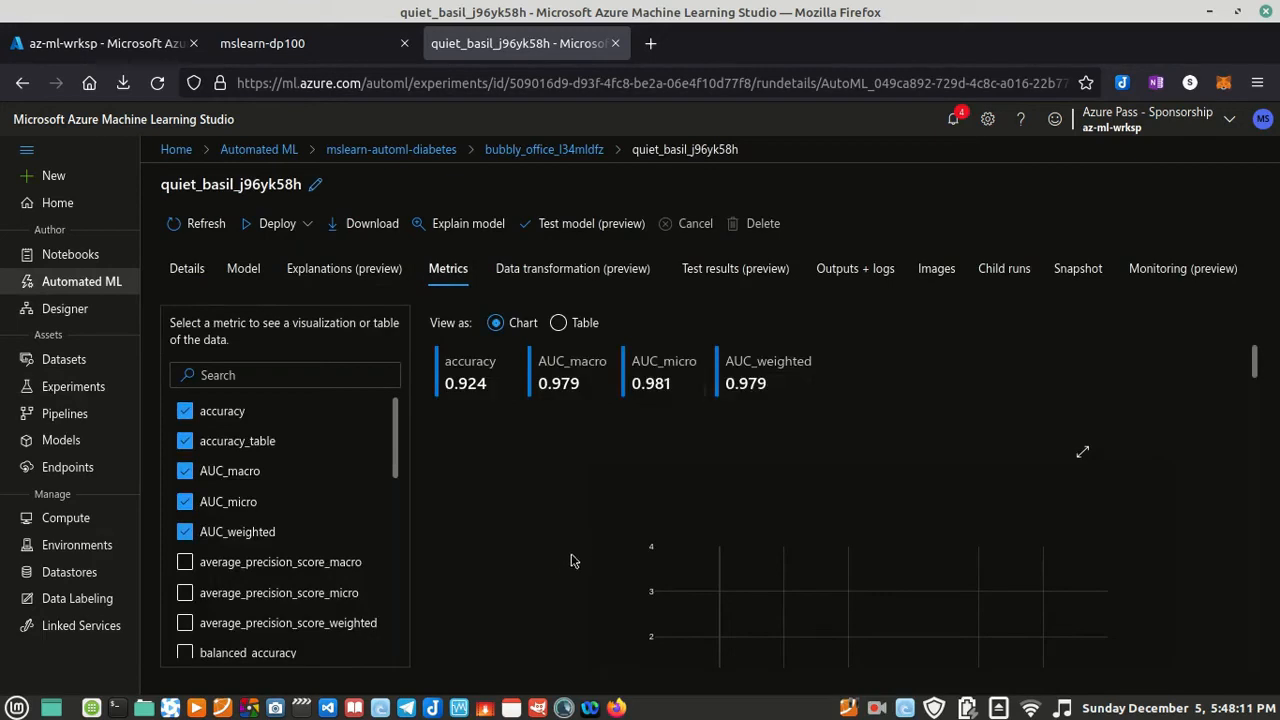
{"action": "scroll", "coordinate": [571, 557], "scroll_direction": "down", "scroll_amount": 10}
{"action": "scroll", "coordinate": [548, 605], "scroll_direction": "down", "scroll_amount": 2}
{"action": "scroll", "coordinate": [550, 568], "scroll_direction": "up", "scroll_amount": 6}
{"action": "scroll", "coordinate": [575, 532], "scroll_direction": "up", "scroll_amount": 2}
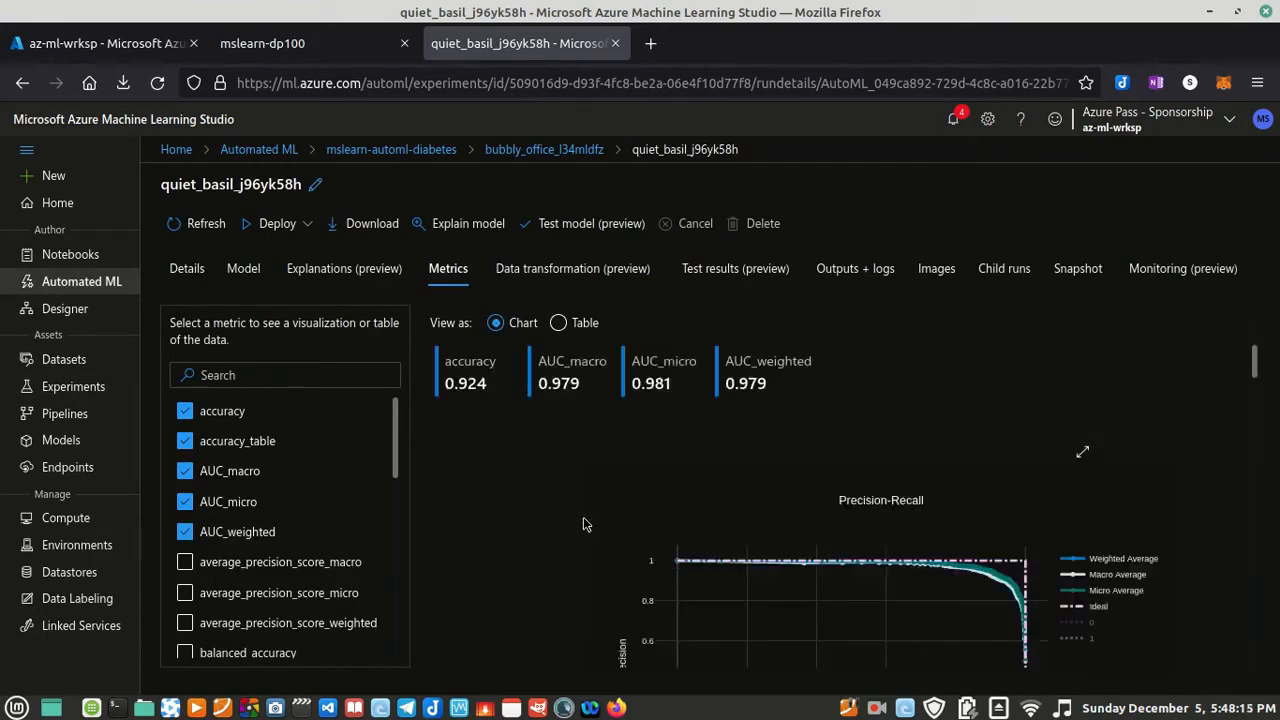
Step: Open the model's explanations, check the lab instruction about explanations, and view the aggregate feature importance chart for explanation 87feea83
{"action": "left_click", "coordinate": [334, 269]}
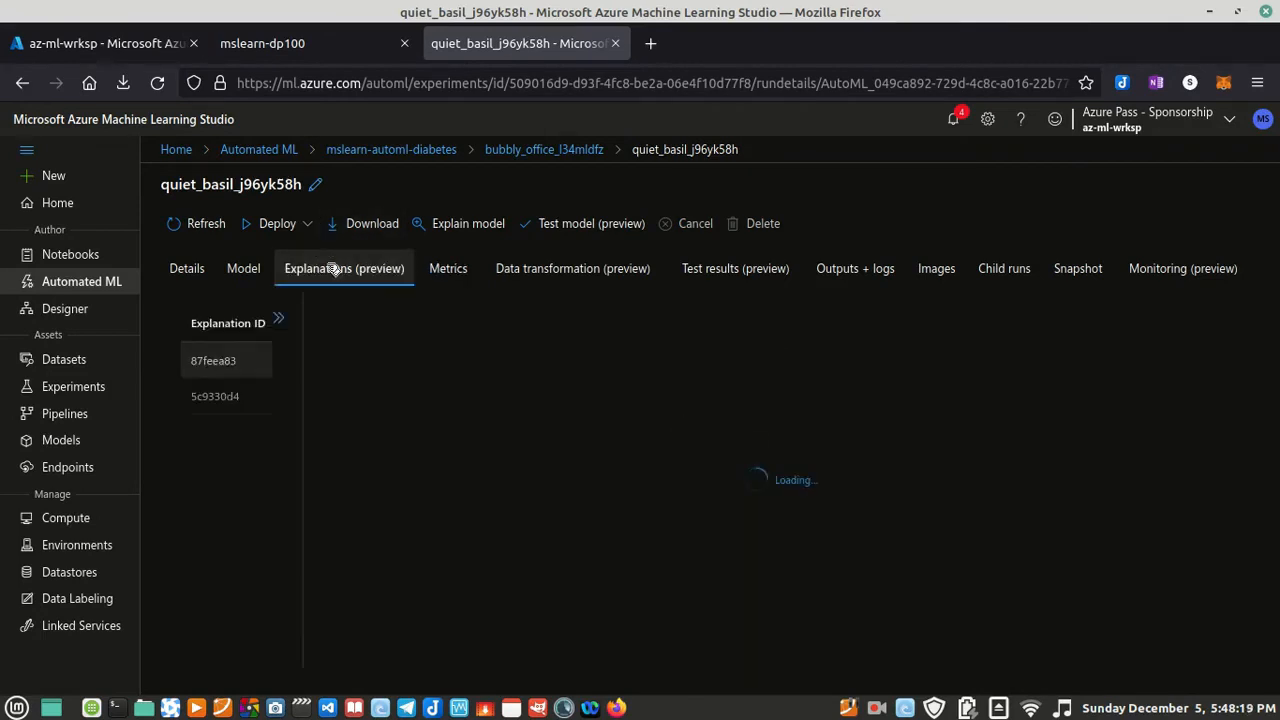
{"action": "left_click", "coordinate": [322, 40]}
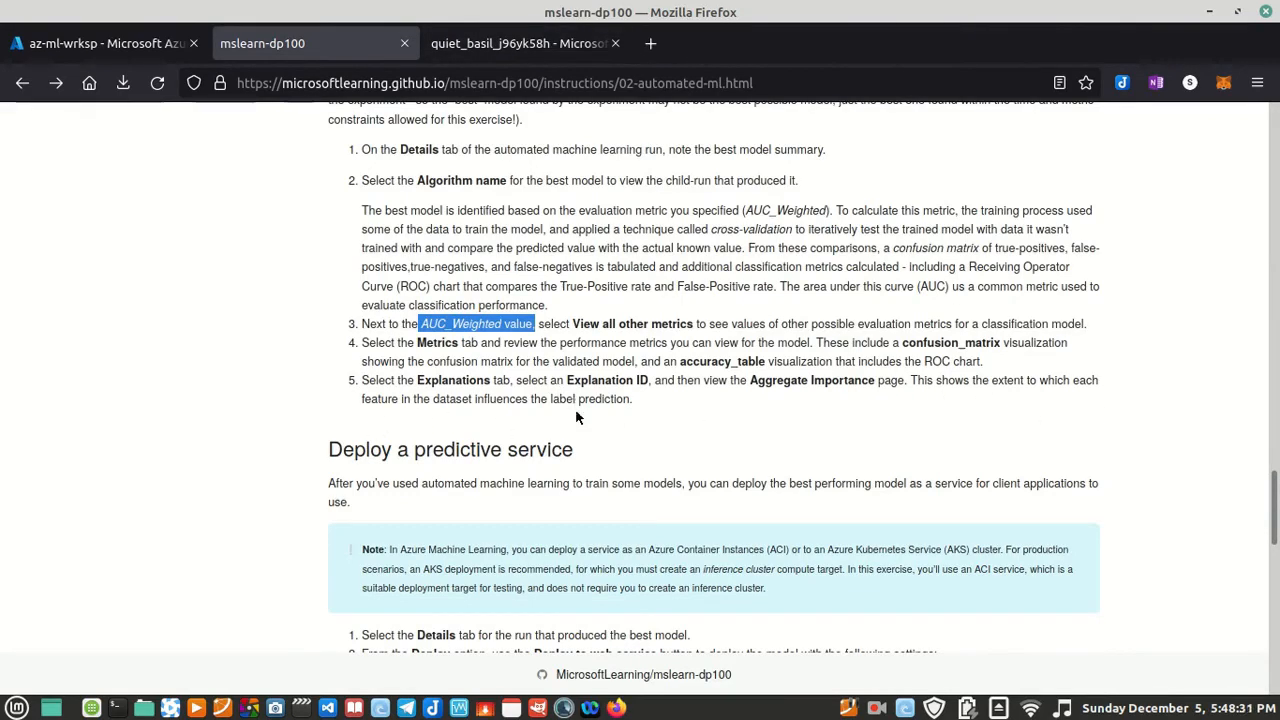
{"action": "key", "text": "ctrl+Tab"}
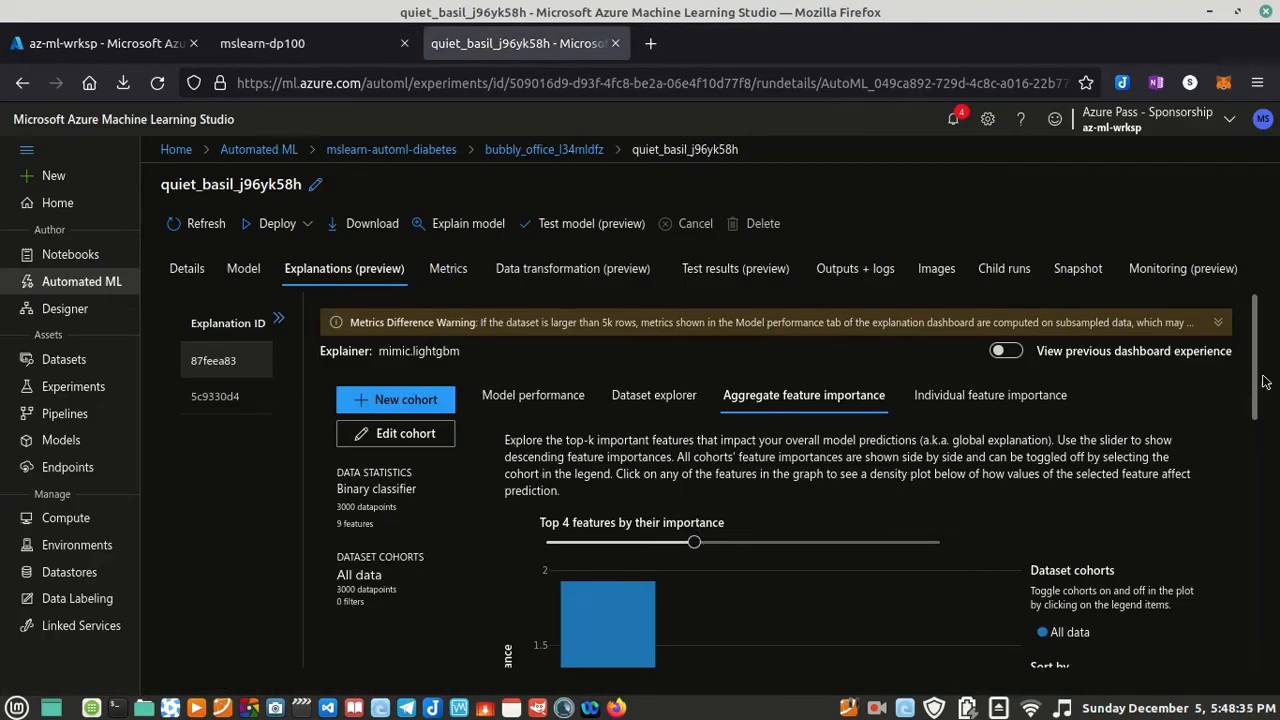
{"action": "left_click_drag", "start_coordinate": [1260, 377], "coordinate": [1248, 472]}
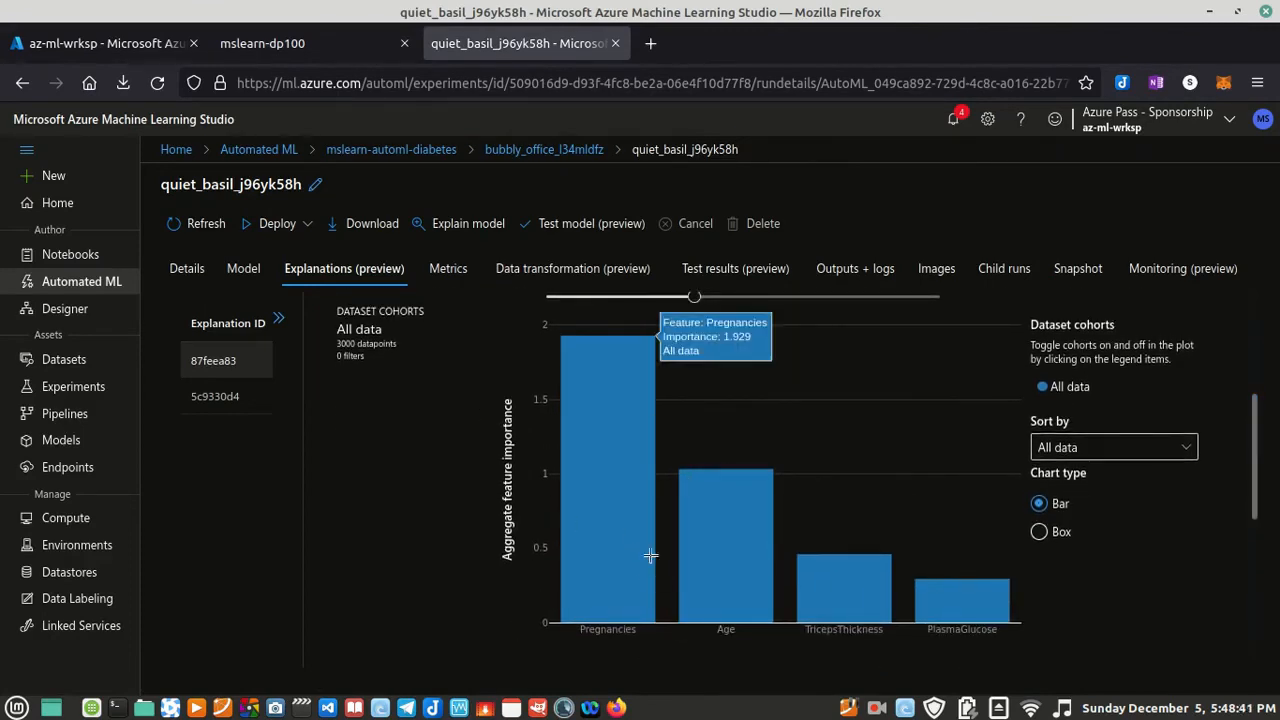
Step: Inspect the feature importance bars of explanation 87feea83, and view the aggregate feature importance chart of explanation 5c9330d4
{"action": "mouse_move", "coordinate": [851, 593]}
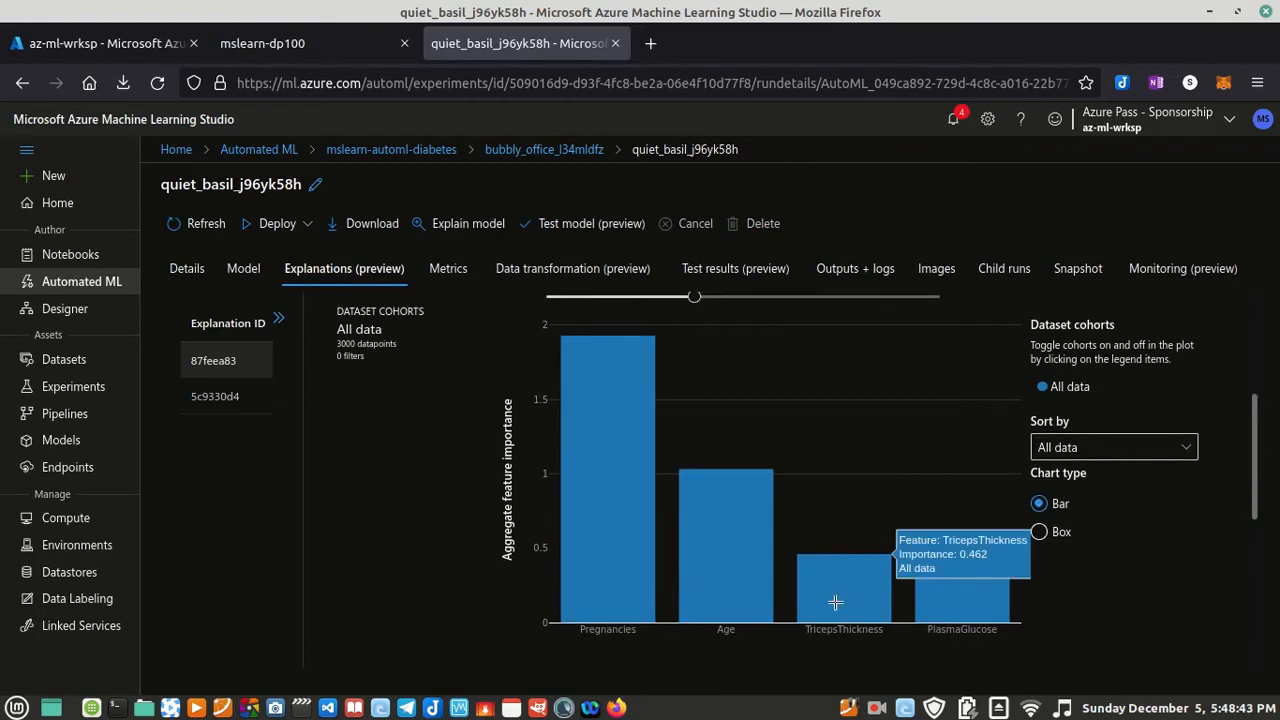
{"action": "left_click_drag", "start_coordinate": [1256, 500], "coordinate": [1244, 365]}
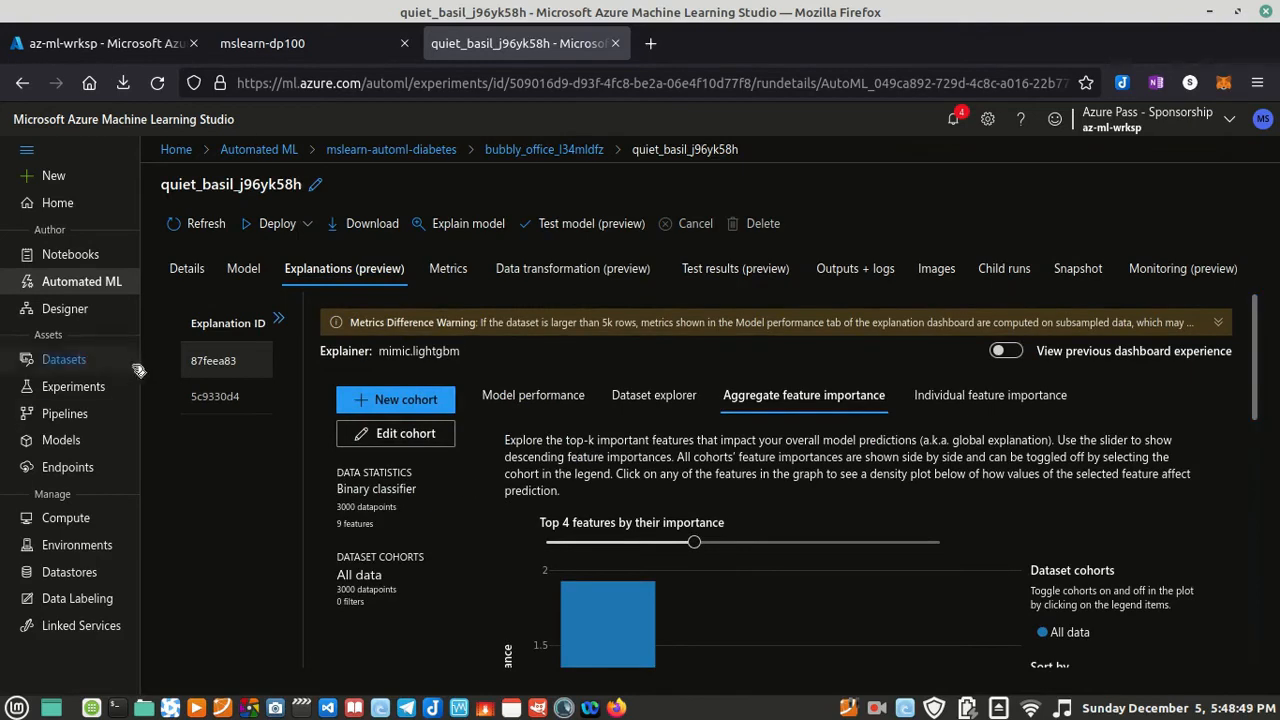
{"action": "left_click", "coordinate": [215, 396]}
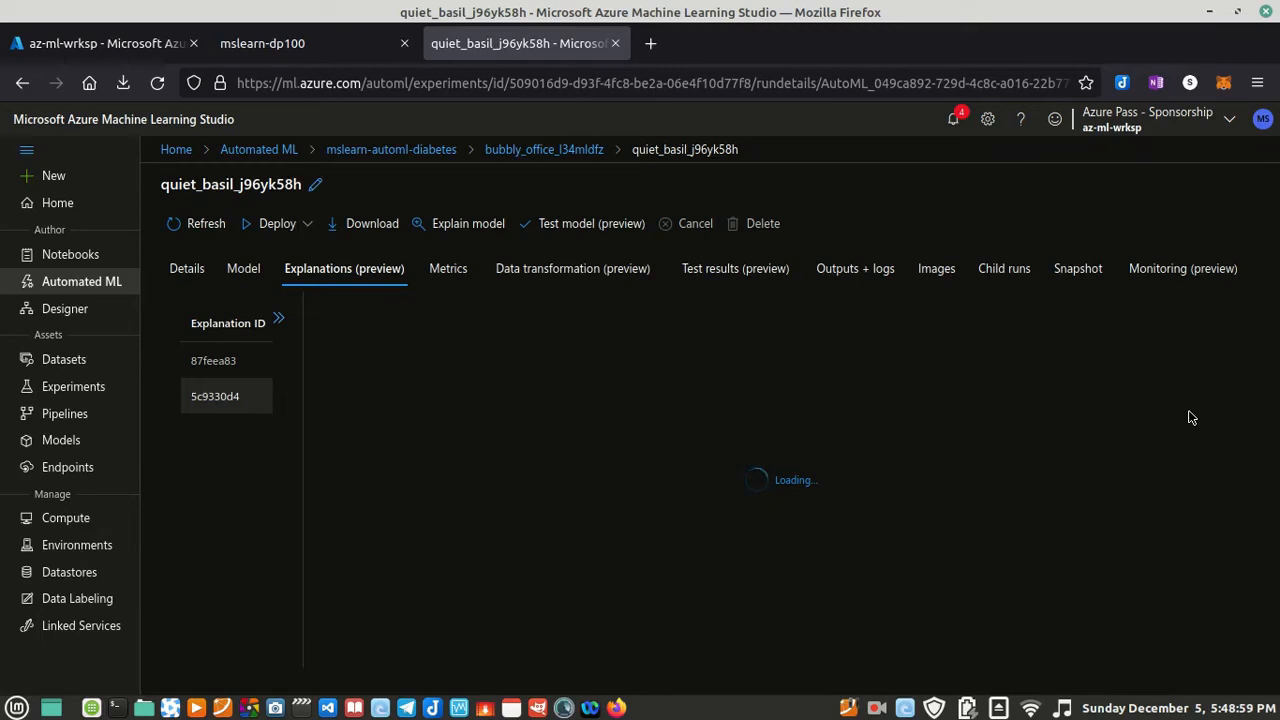
{"action": "left_click", "coordinate": [876, 708]}
{"action": "left_click", "coordinate": [895, 632]}
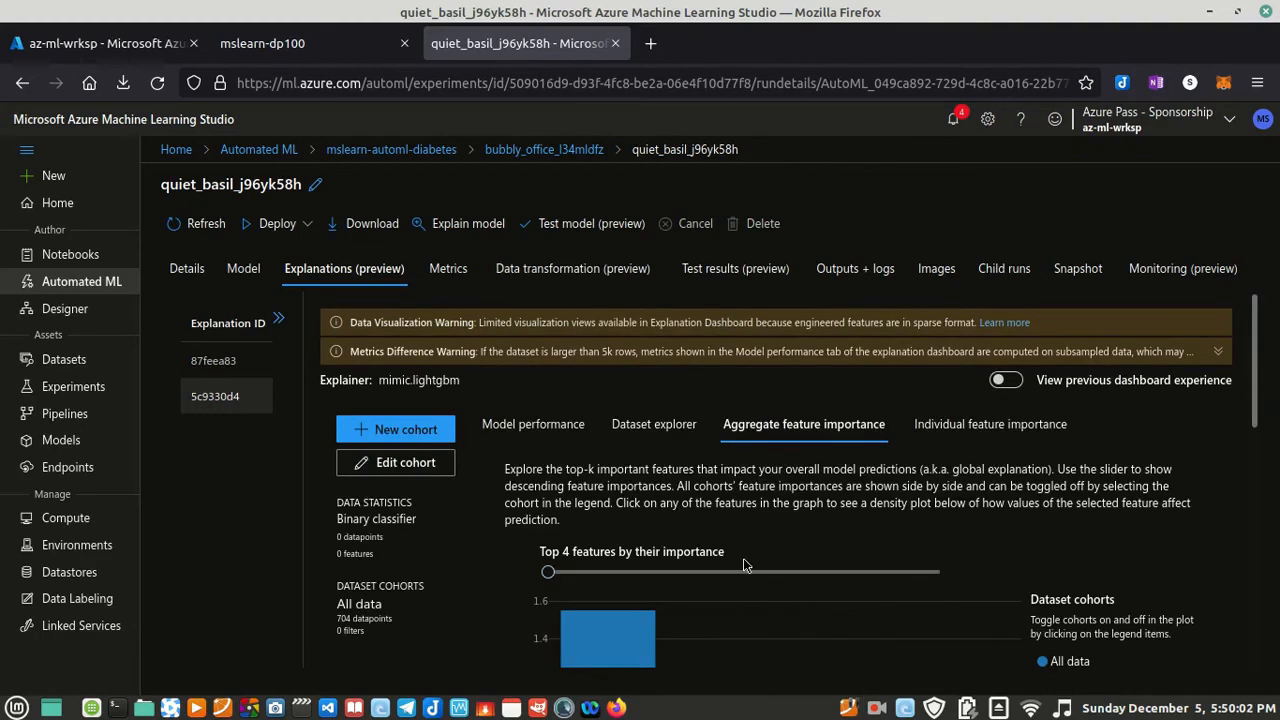
{"action": "scroll", "coordinate": [743, 565], "scroll_direction": "down", "scroll_amount": 5}
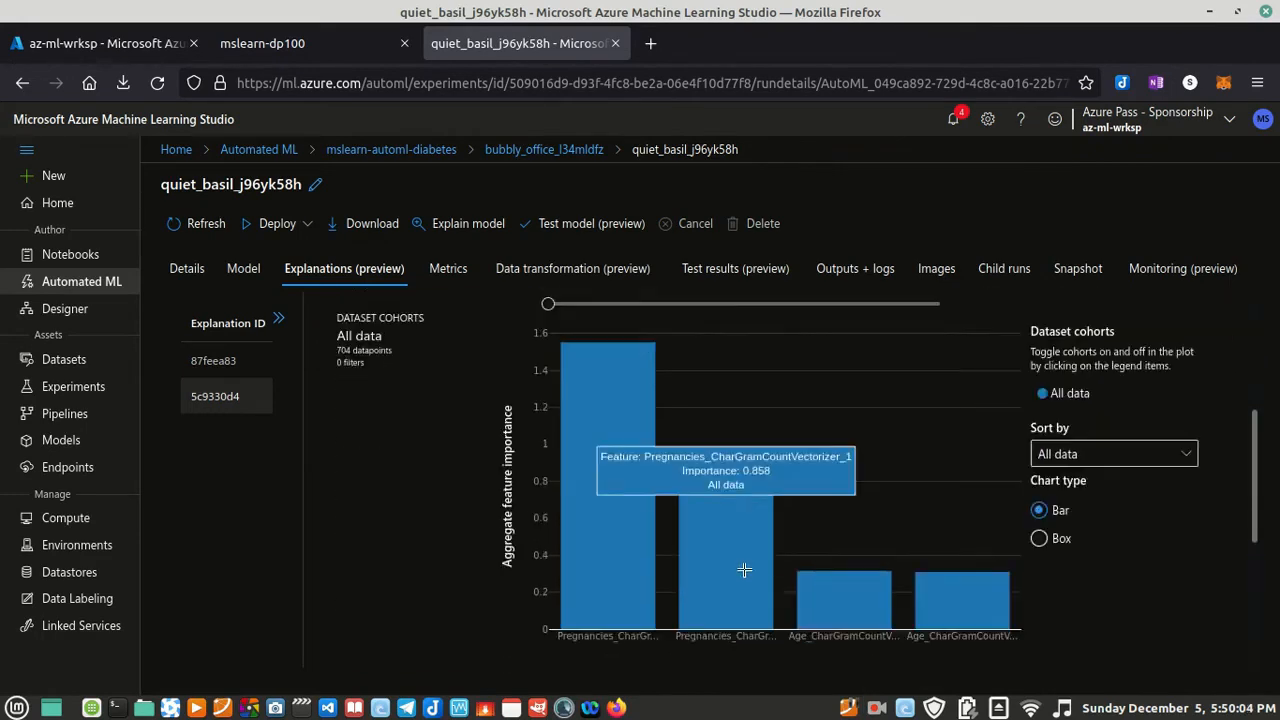
{"action": "scroll", "coordinate": [604, 529], "scroll_direction": "up", "scroll_amount": 1}
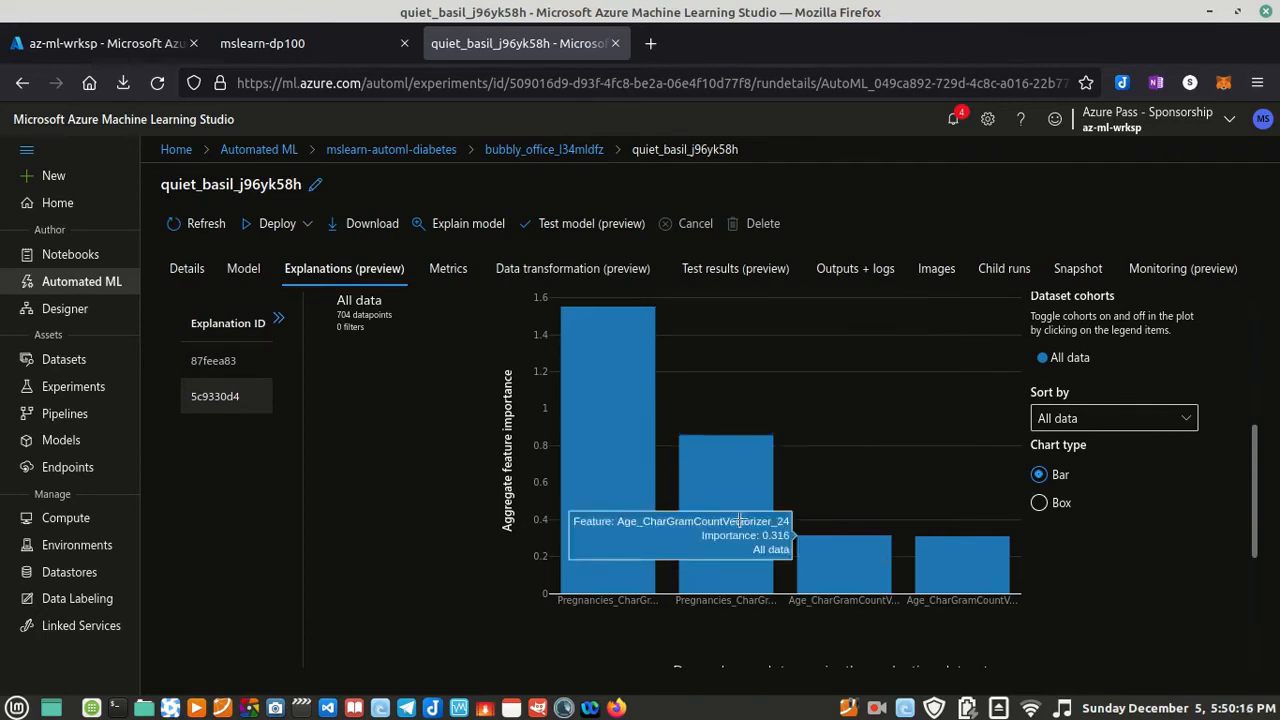
{"action": "scroll", "coordinate": [628, 453], "scroll_direction": "up", "scroll_amount": 4}
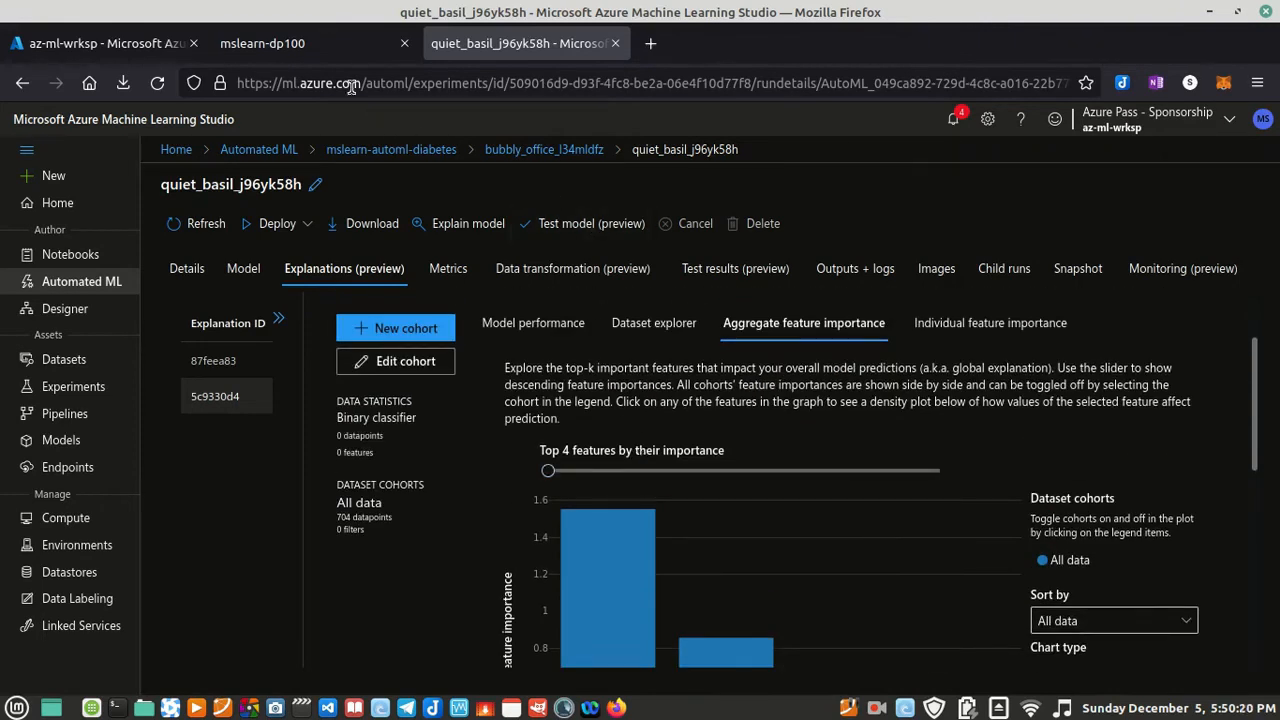
Step: Read the "Deploy a predictive service" section of the mslearn-dp100 lab instructions
{"action": "left_click", "coordinate": [340, 48]}
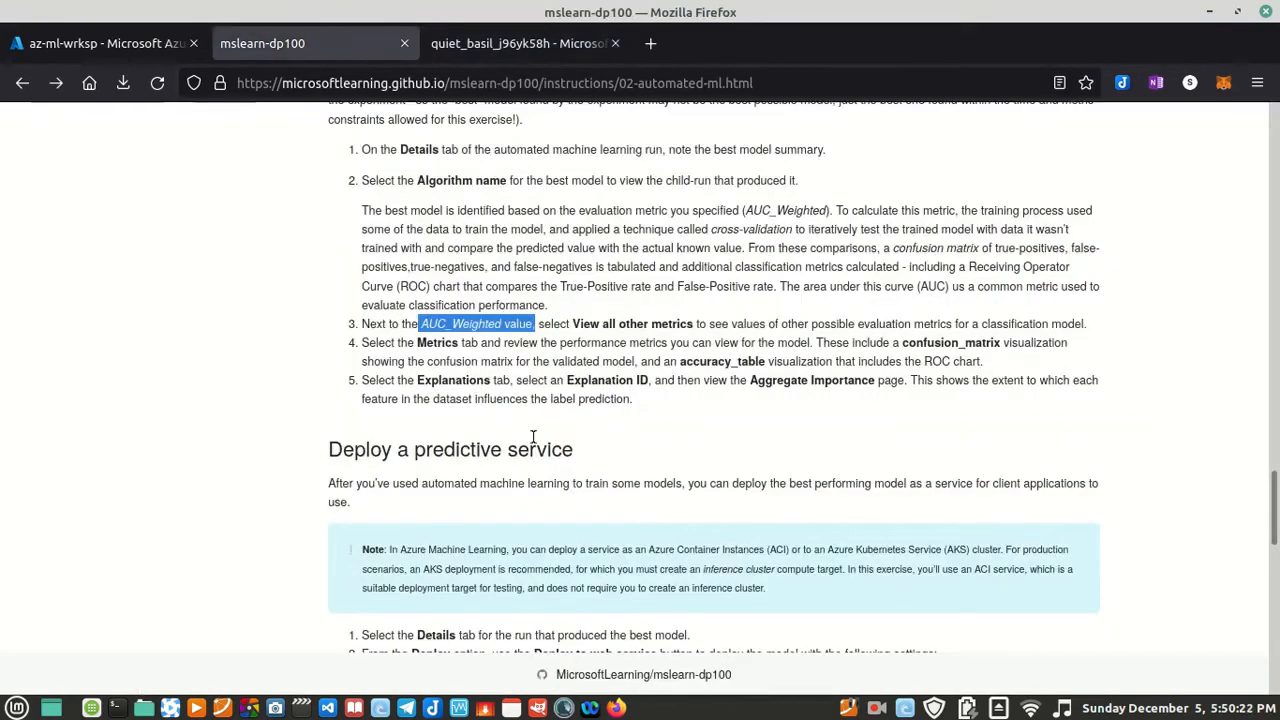
{"action": "scroll", "coordinate": [533, 437], "scroll_direction": "down", "scroll_amount": 3}
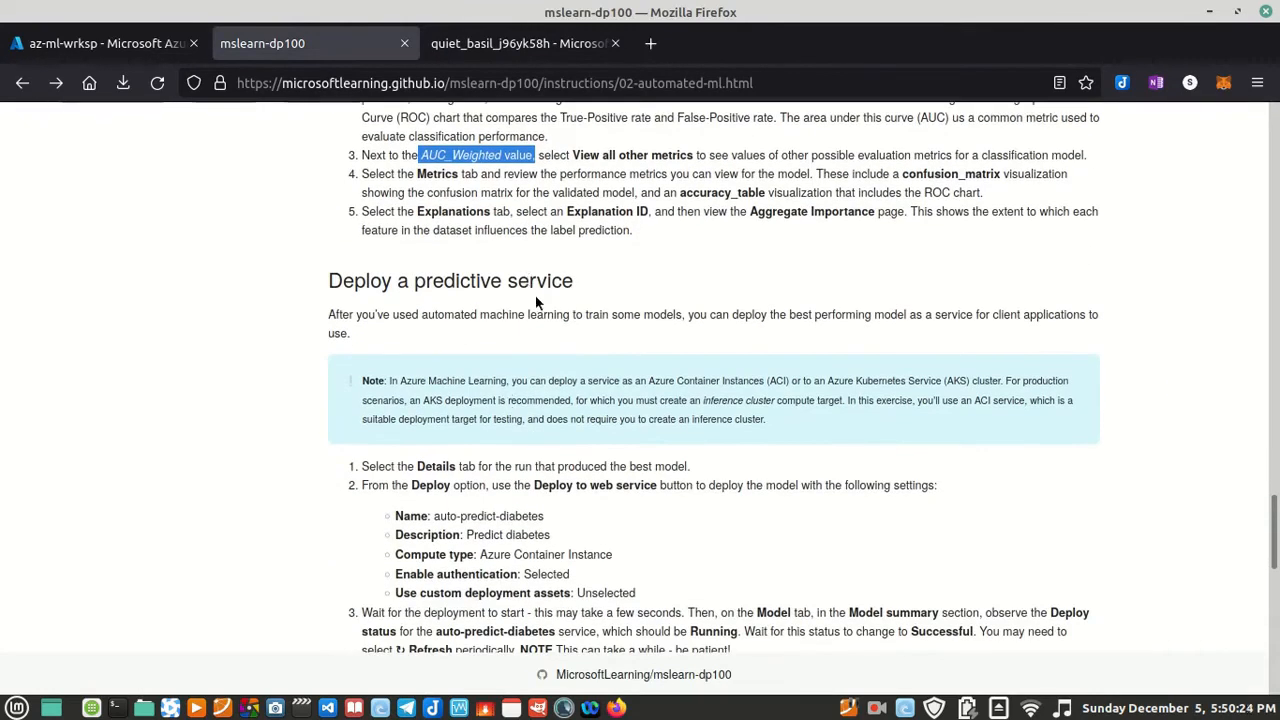
{"action": "scroll", "coordinate": [521, 338], "scroll_direction": "down", "scroll_amount": 2}
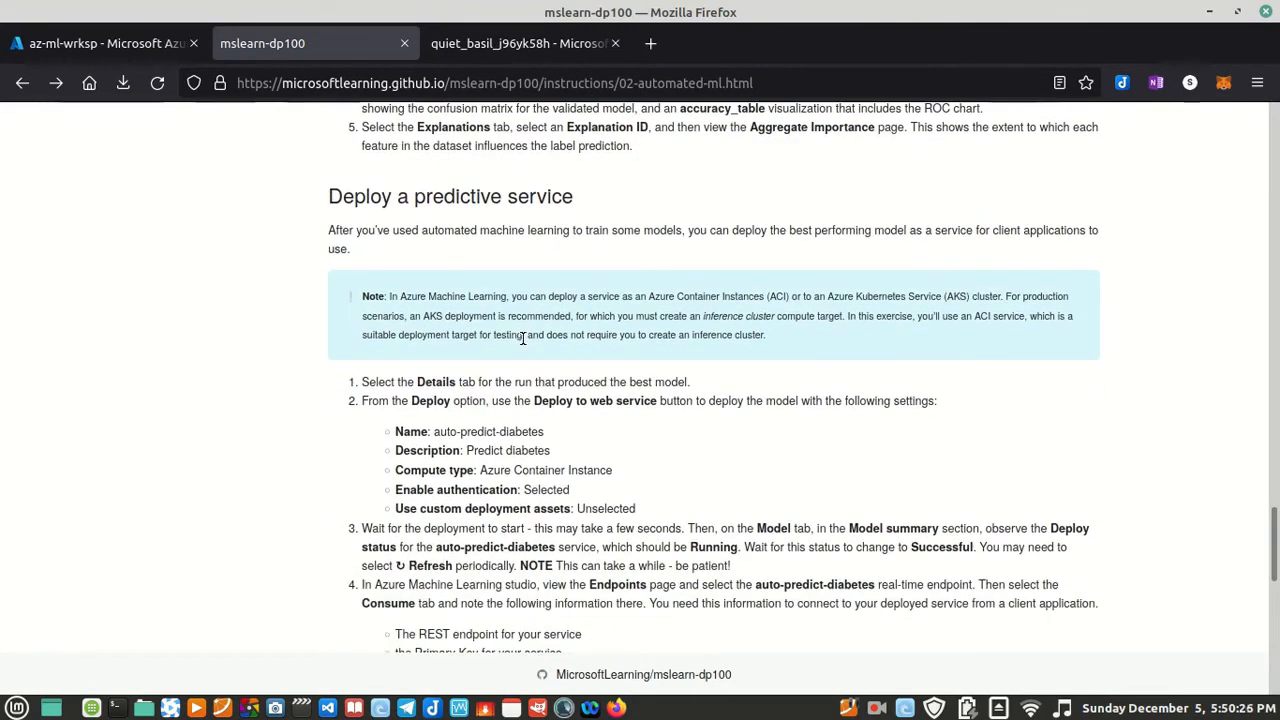
{"action": "scroll", "coordinate": [535, 320], "scroll_direction": "down", "scroll_amount": 2}
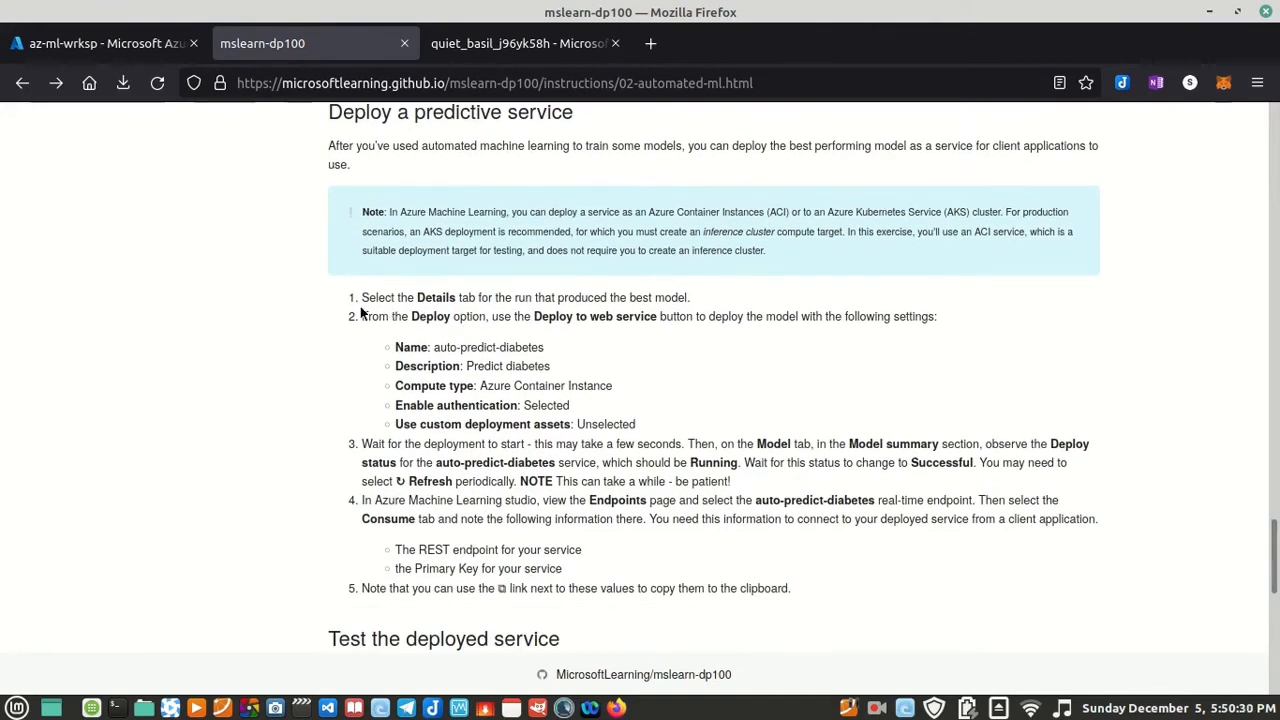
Step: Return to the best model's run in Azure Machine Learning Studio, show its details and look over the available deployment options
{"action": "left_click", "coordinate": [515, 43]}
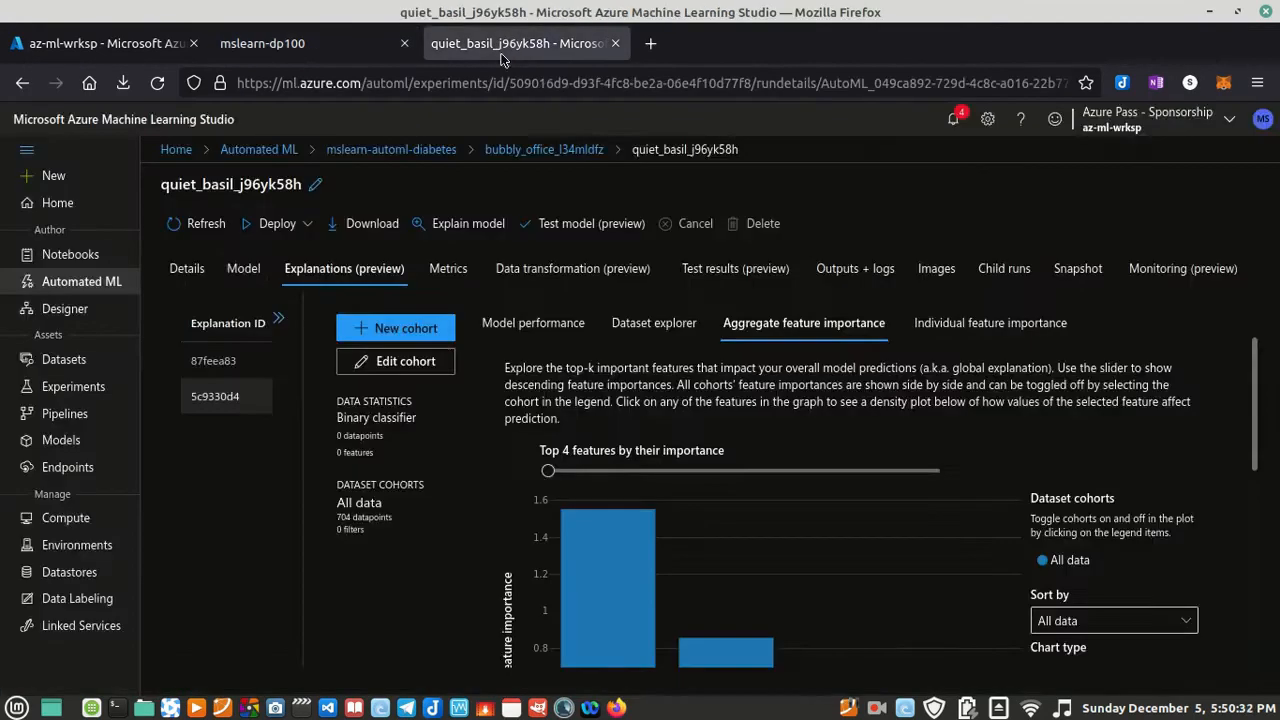
{"action": "left_click", "coordinate": [184, 273]}
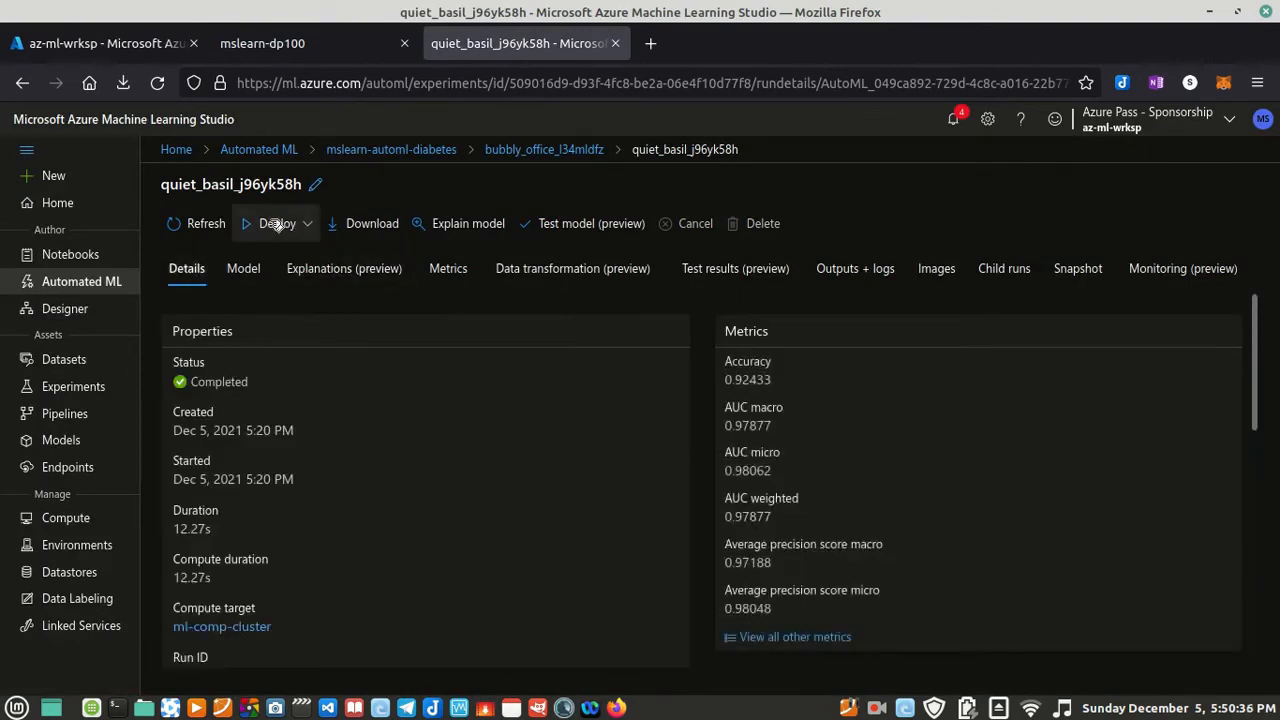
{"action": "left_click", "coordinate": [310, 226]}
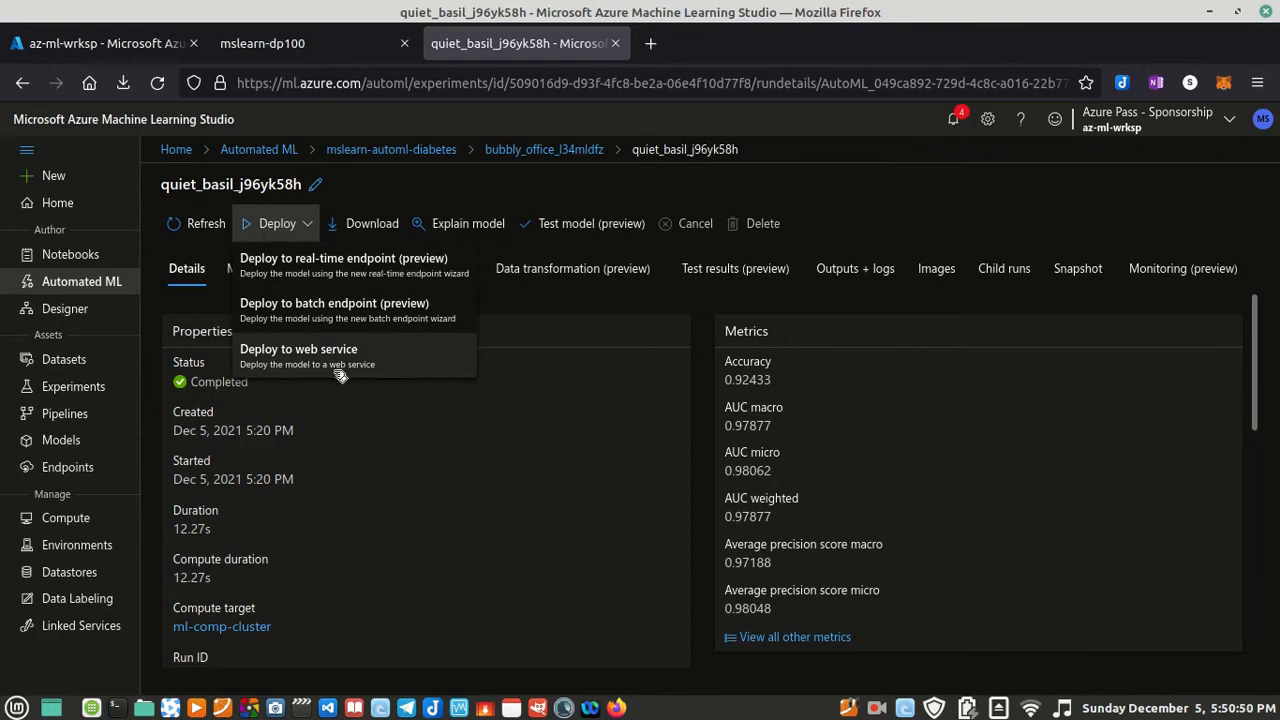
{"action": "left_click", "coordinate": [584, 302]}
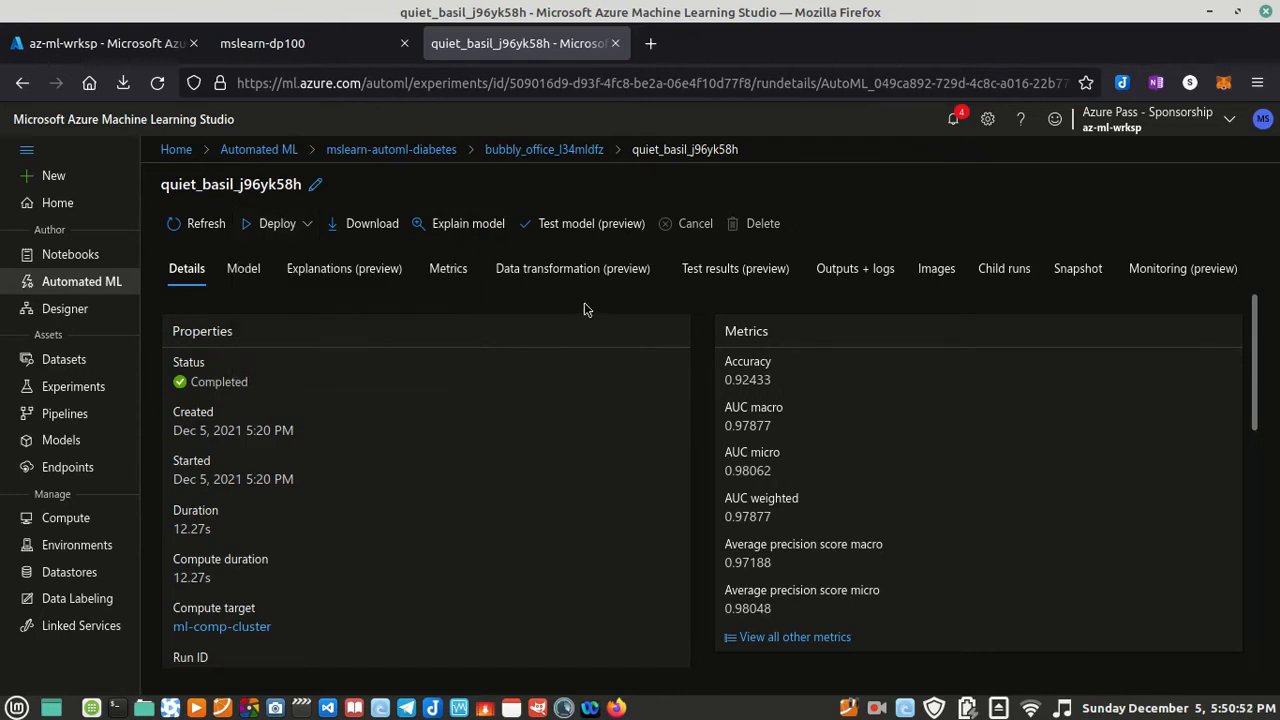
{"action": "left_click", "coordinate": [312, 232]}
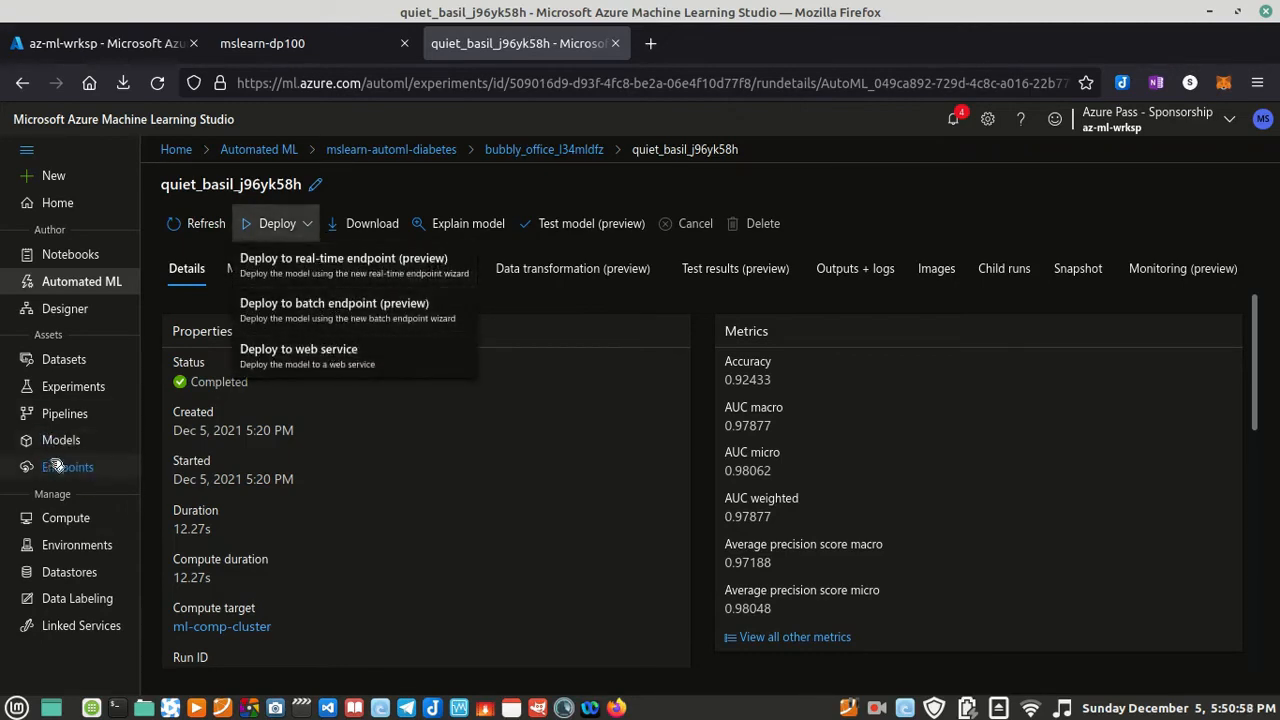
{"action": "left_click", "coordinate": [594, 310]}
Step: Review the web service deployment settings listed in the mslearn-dp100 lab instructions
{"action": "left_click", "coordinate": [300, 50]}
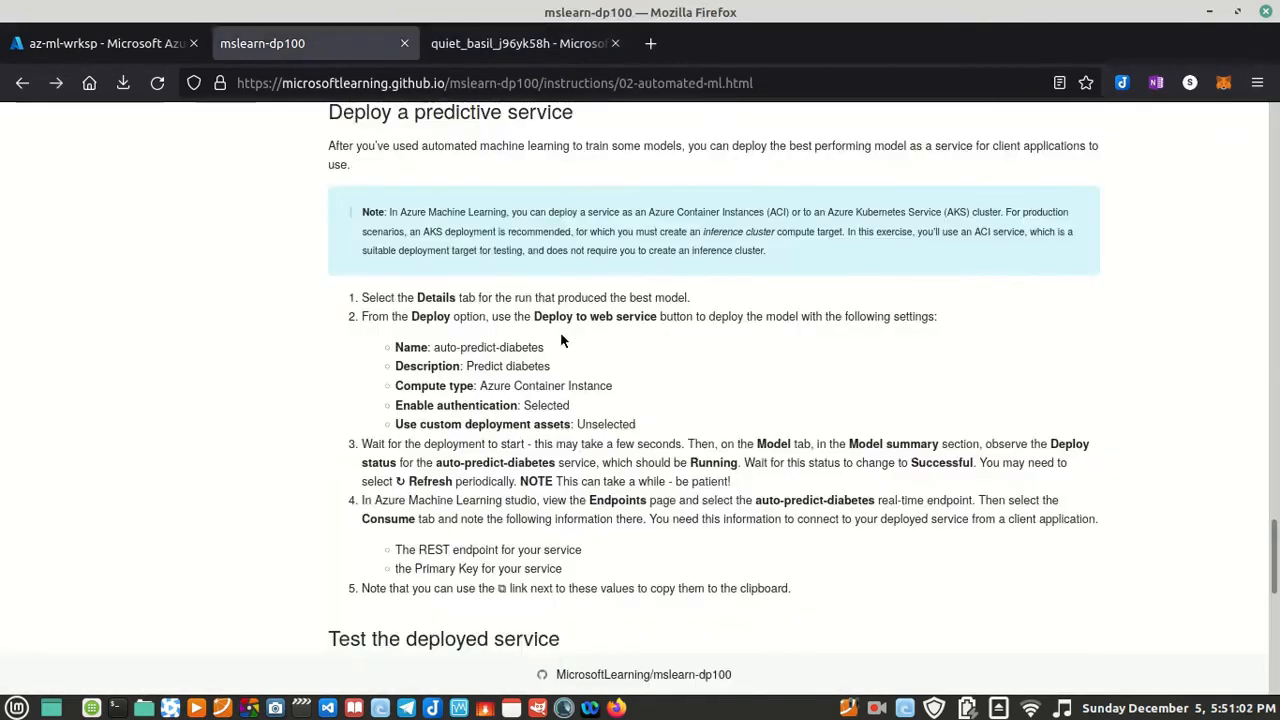
{"action": "left_click", "coordinate": [500, 43]}
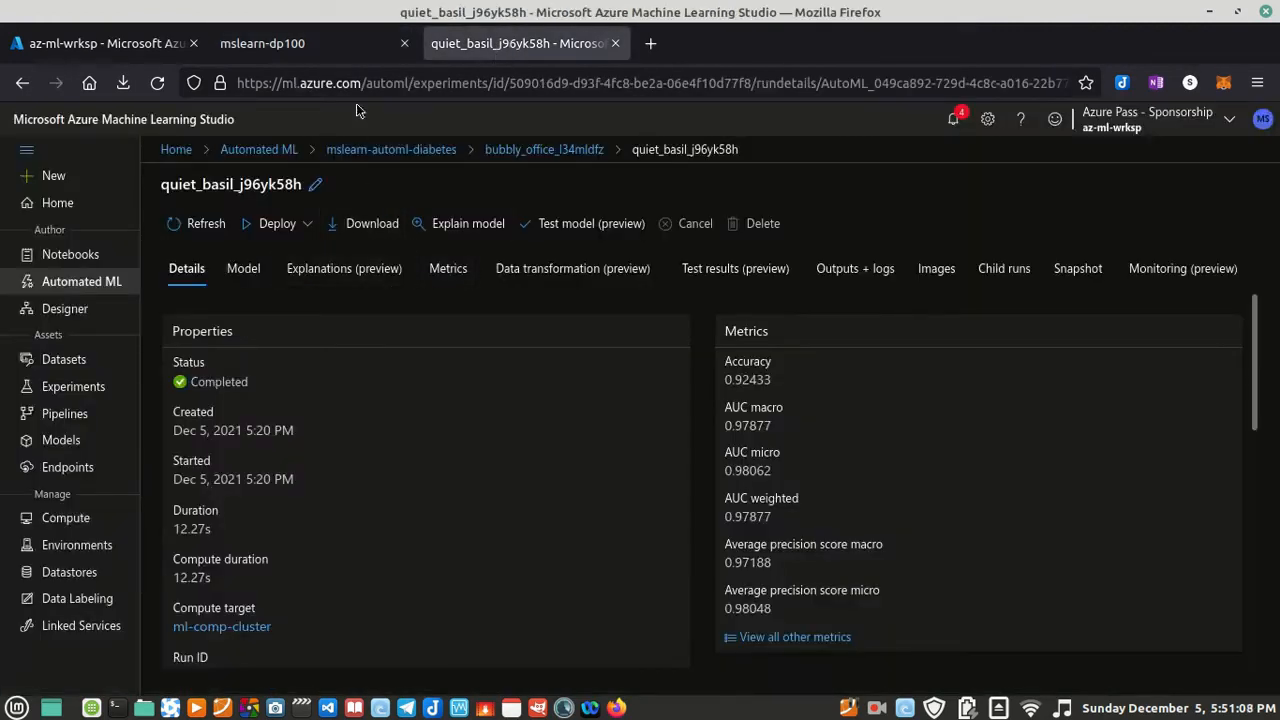
{"action": "left_click", "coordinate": [327, 48]}
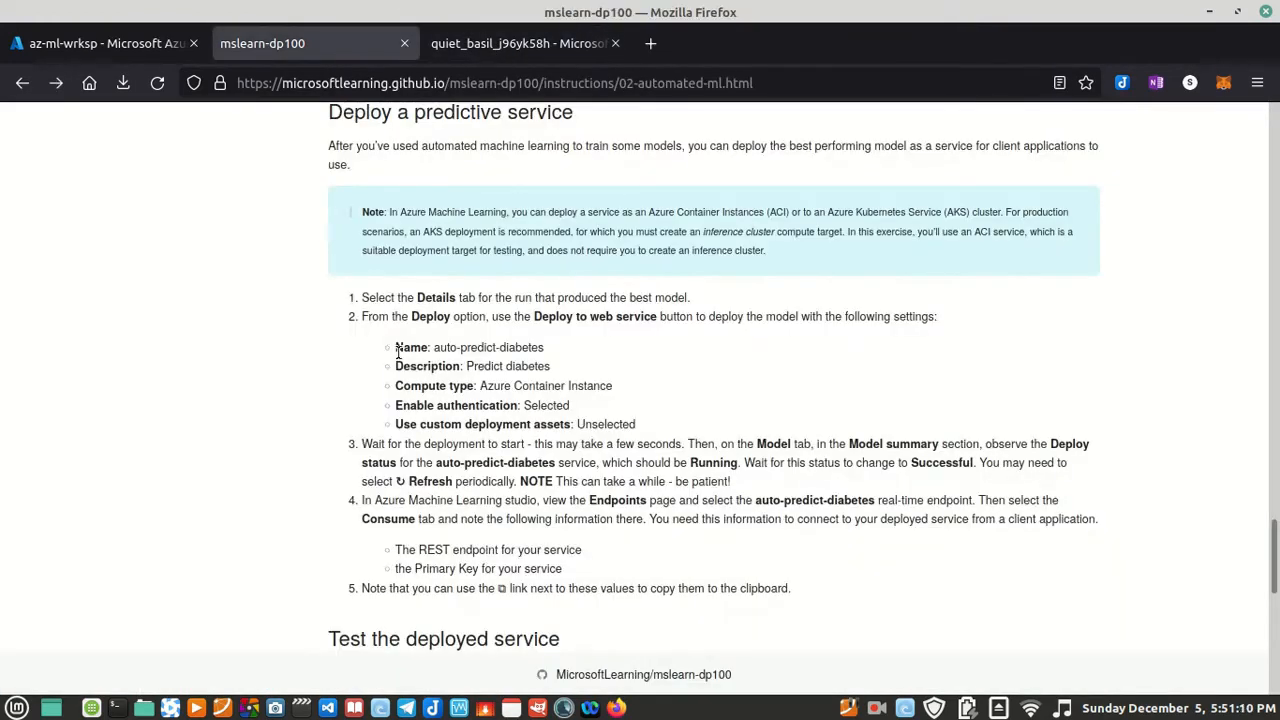
{"action": "left_click_drag", "start_coordinate": [396, 343], "coordinate": [638, 419]}
{"action": "left_click", "coordinate": [682, 433]}
Step: Copy the service name from the lab instructions and start a web service deployment of the best model named auto-predict-diabetes
{"action": "left_click_drag", "start_coordinate": [433, 347], "coordinate": [544, 348]}
{"action": "key", "text": "ctrl+c"}
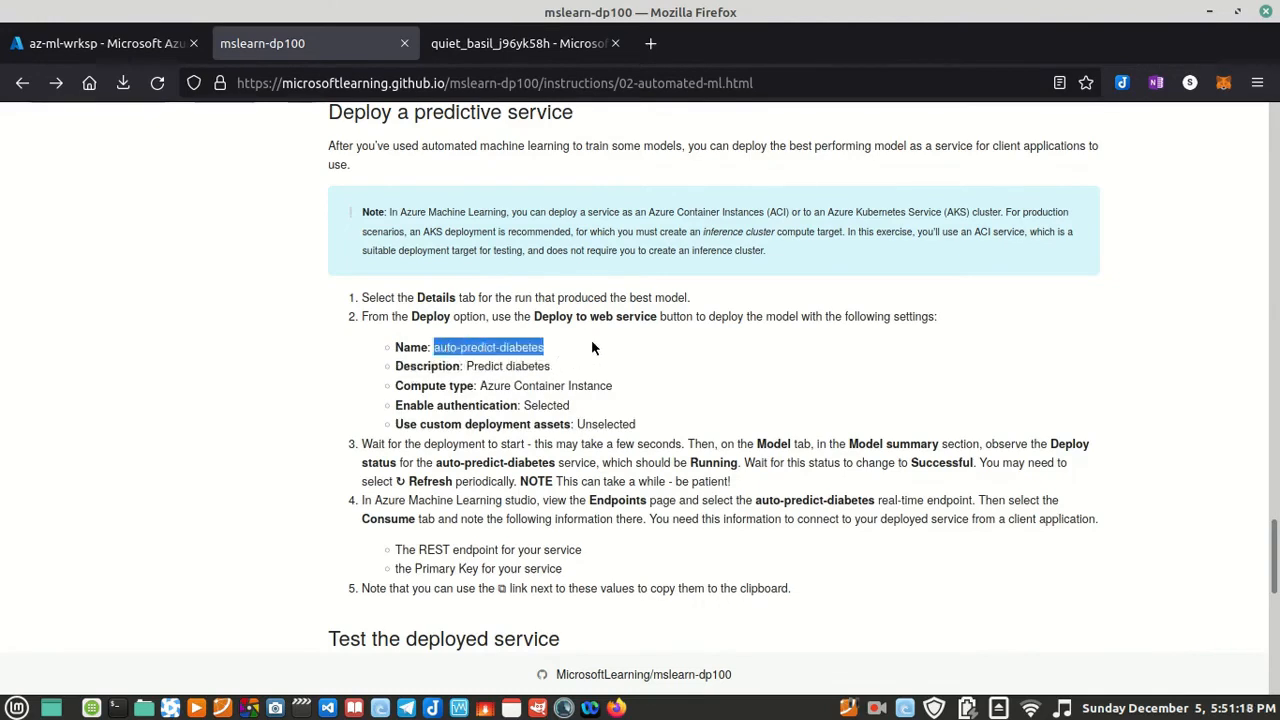
{"action": "left_click", "coordinate": [520, 43]}
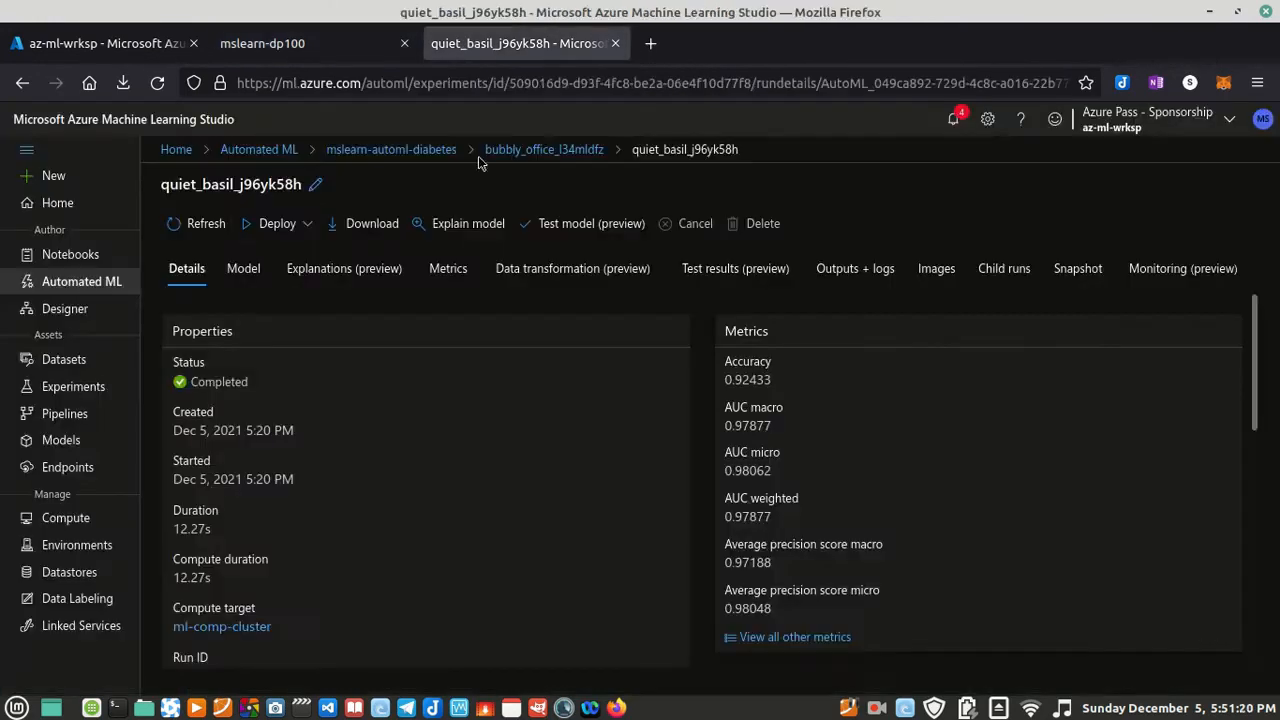
{"action": "left_click", "coordinate": [300, 228]}
{"action": "left_click", "coordinate": [386, 355]}
{"action": "left_click", "coordinate": [896, 233]}
{"action": "key", "text": "ctrl+v"}
Step: Copy the description from the lab instructions and set the deployment's description to "Predict diabetes"
{"action": "left_click", "coordinate": [871, 298]}
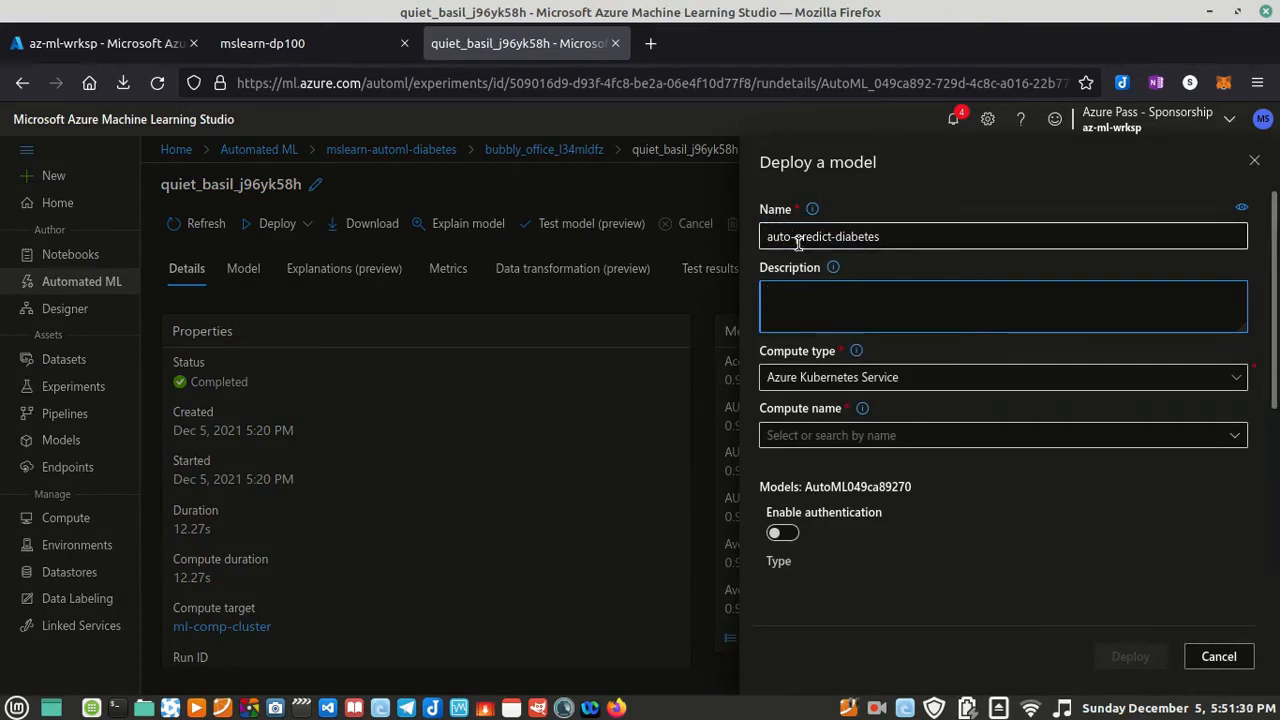
{"action": "left_click", "coordinate": [215, 41]}
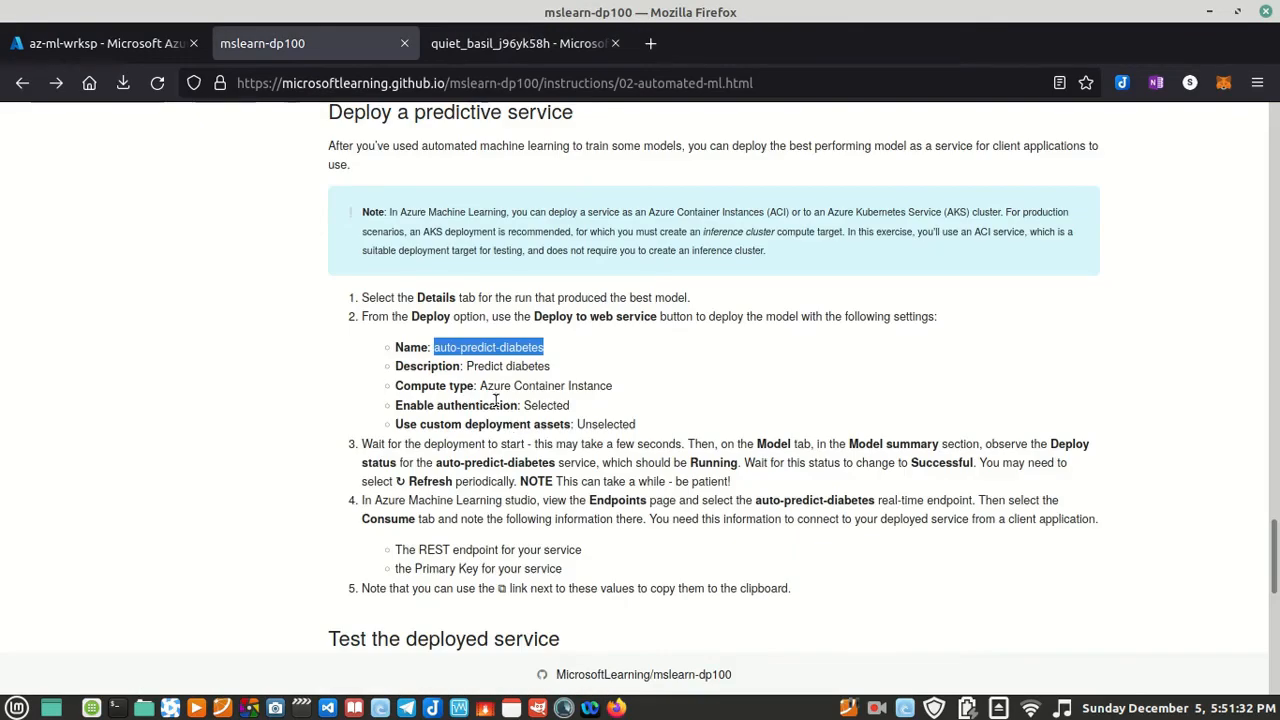
{"action": "left_click_drag", "start_coordinate": [467, 366], "coordinate": [567, 367]}
{"action": "key", "text": "ctrl+c"}
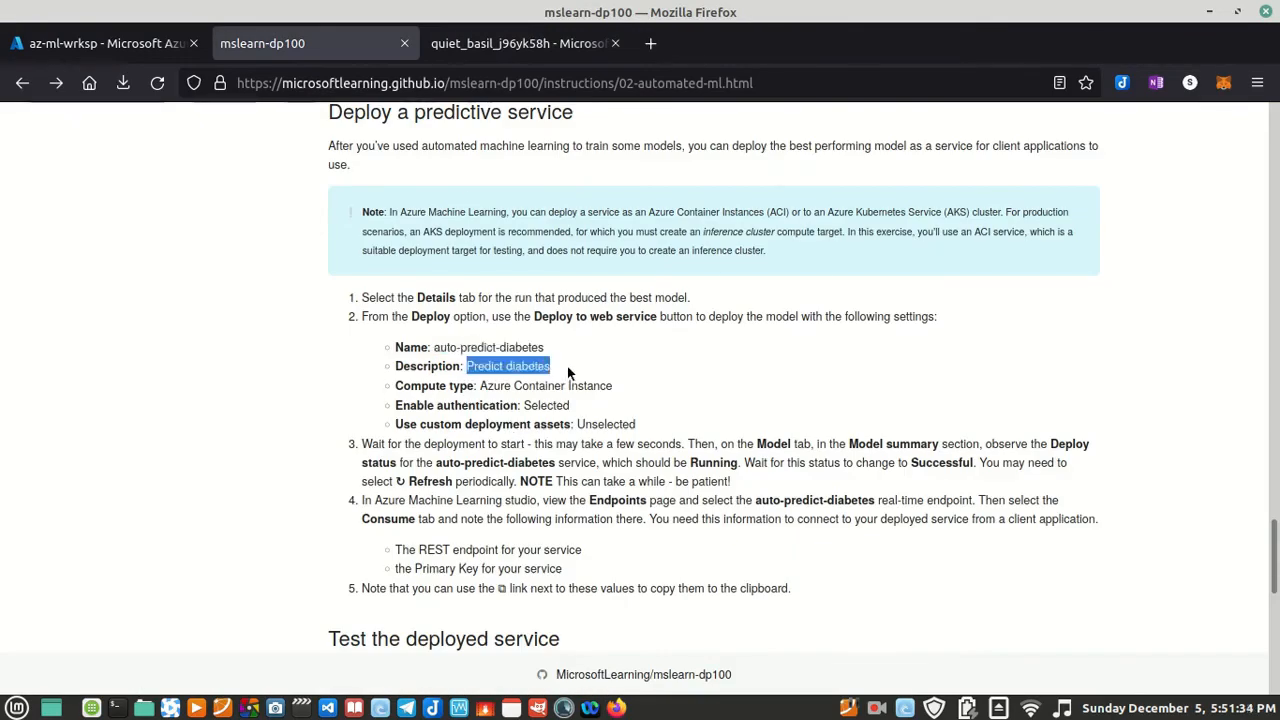
{"action": "left_click", "coordinate": [486, 43]}
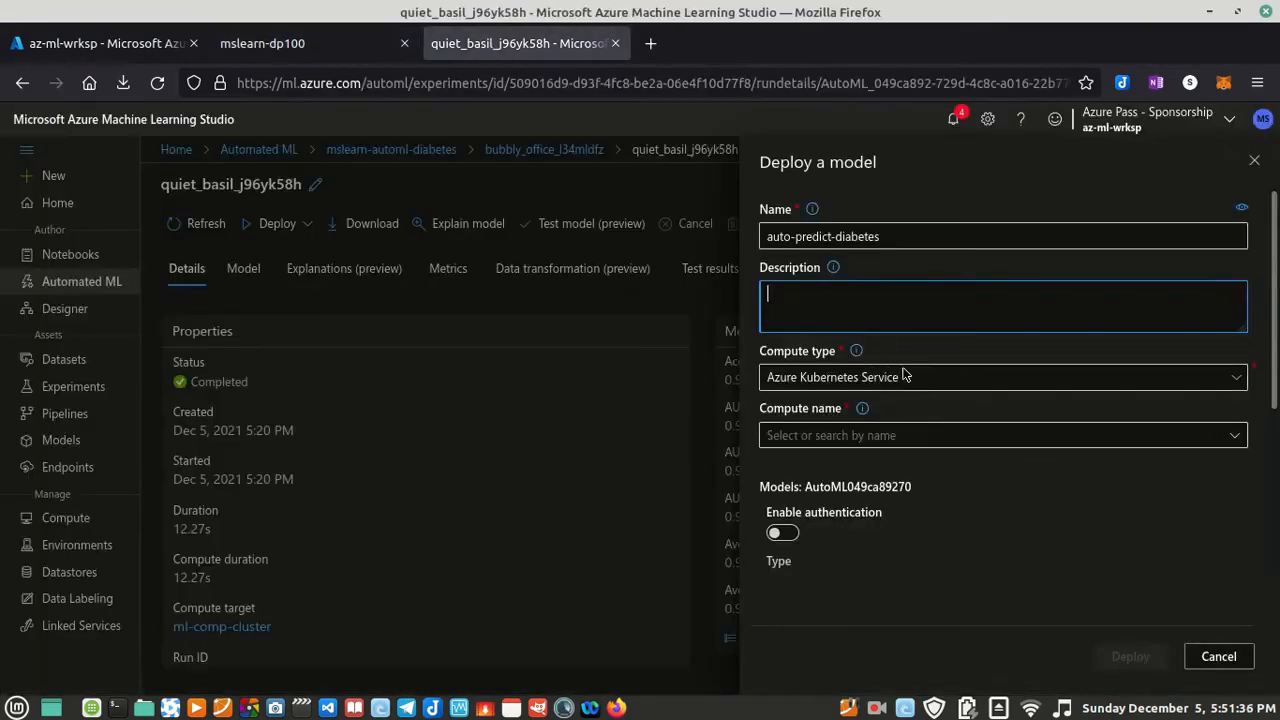
{"action": "key", "text": "ctrl+v"}
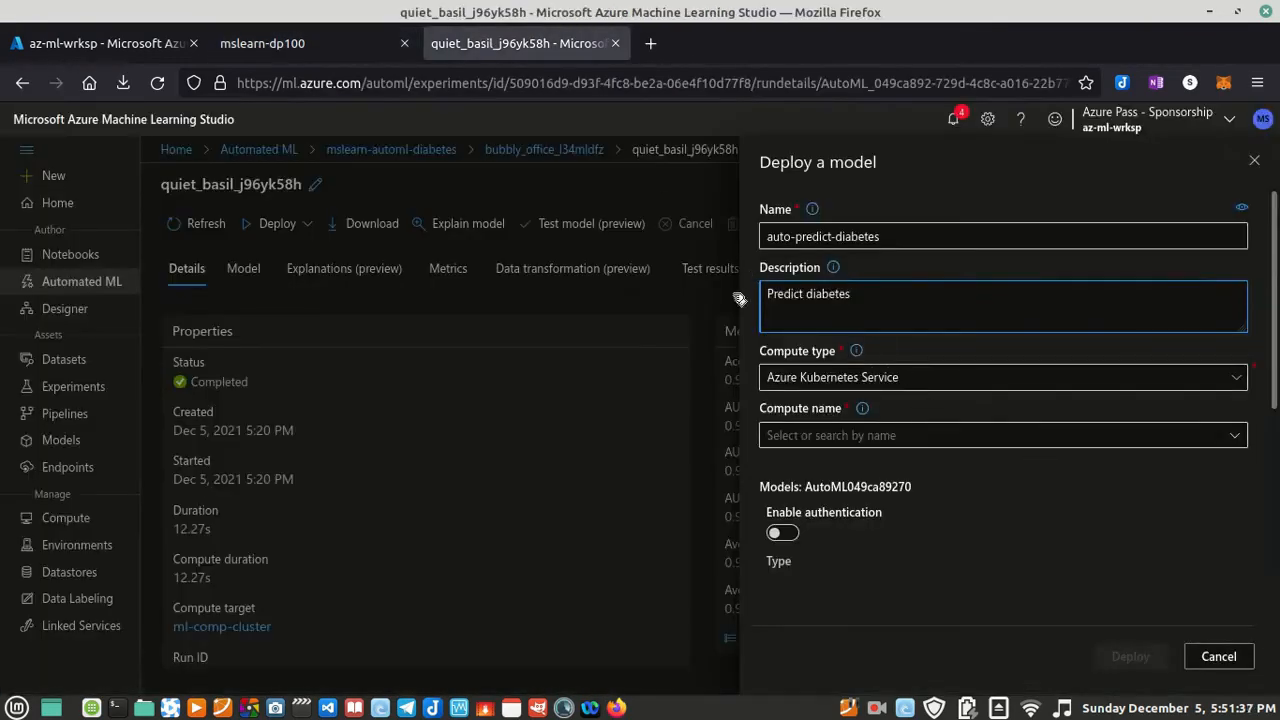
Step: Set the deployment's compute type to Azure Container Instance and look over the compute type choices
{"action": "left_click", "coordinate": [828, 380]}
{"action": "left_click", "coordinate": [836, 437]}
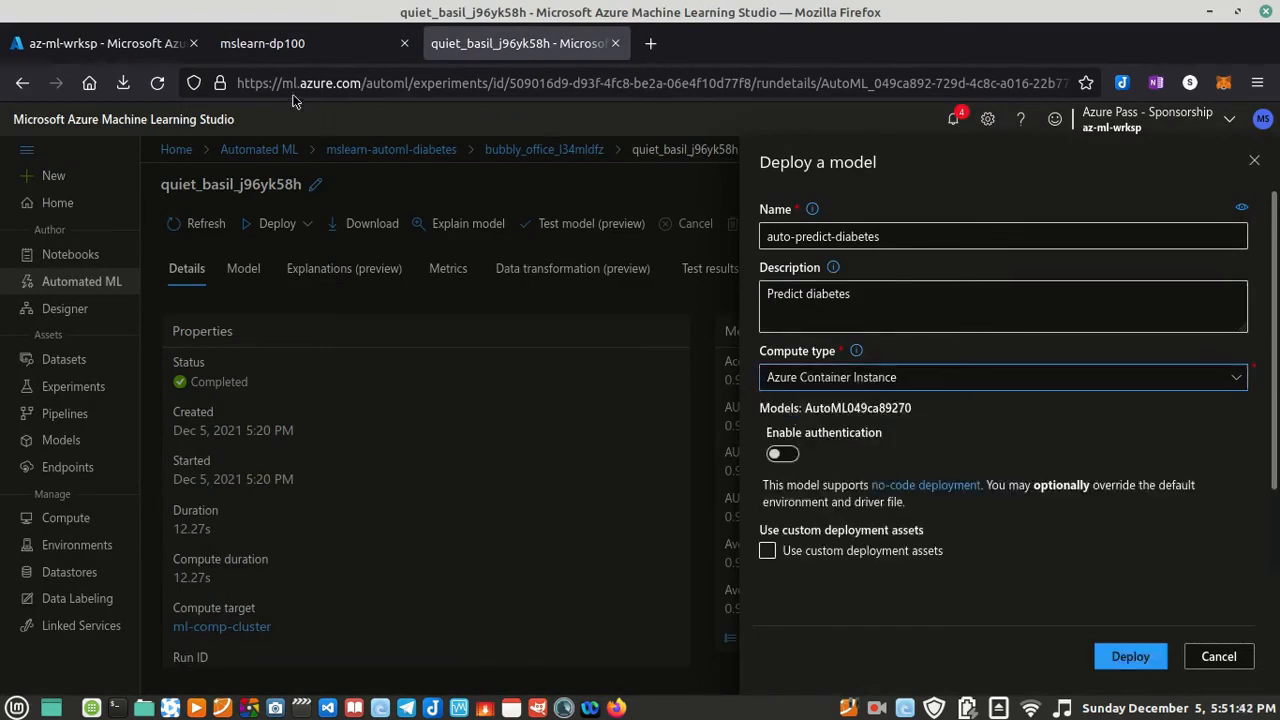
{"action": "left_click", "coordinate": [876, 382]}
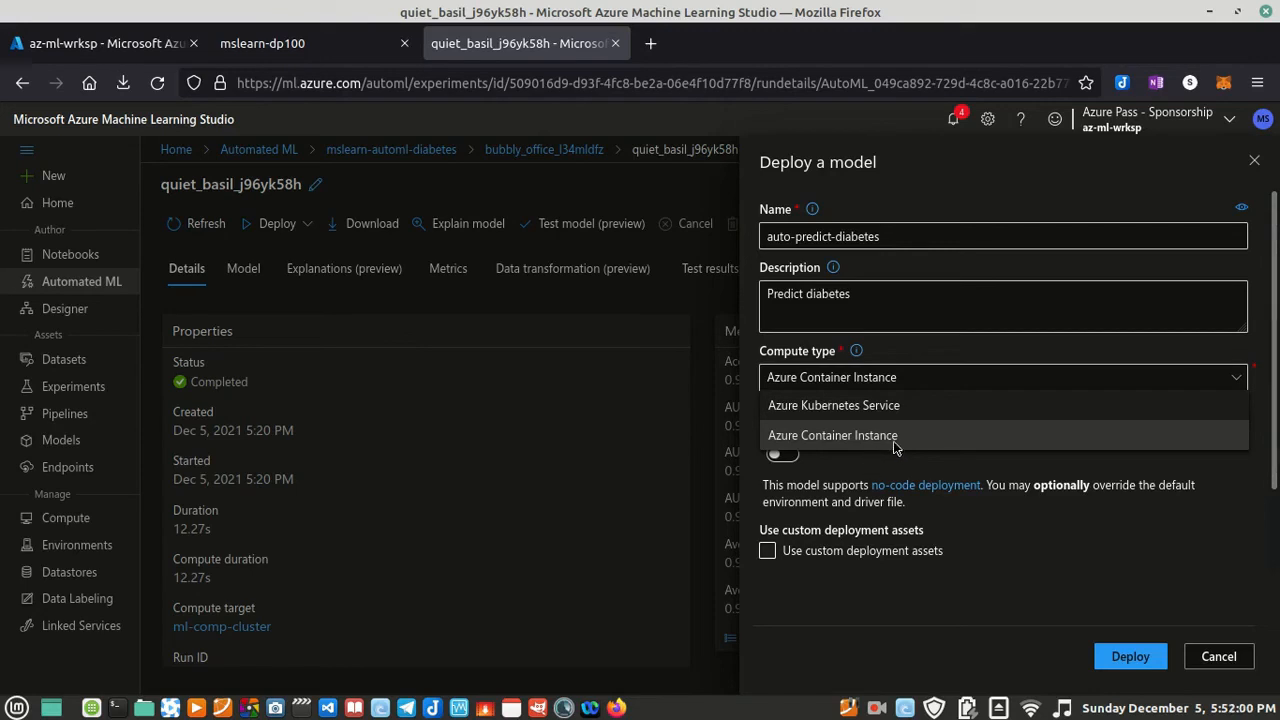
{"action": "left_click", "coordinate": [903, 467]}
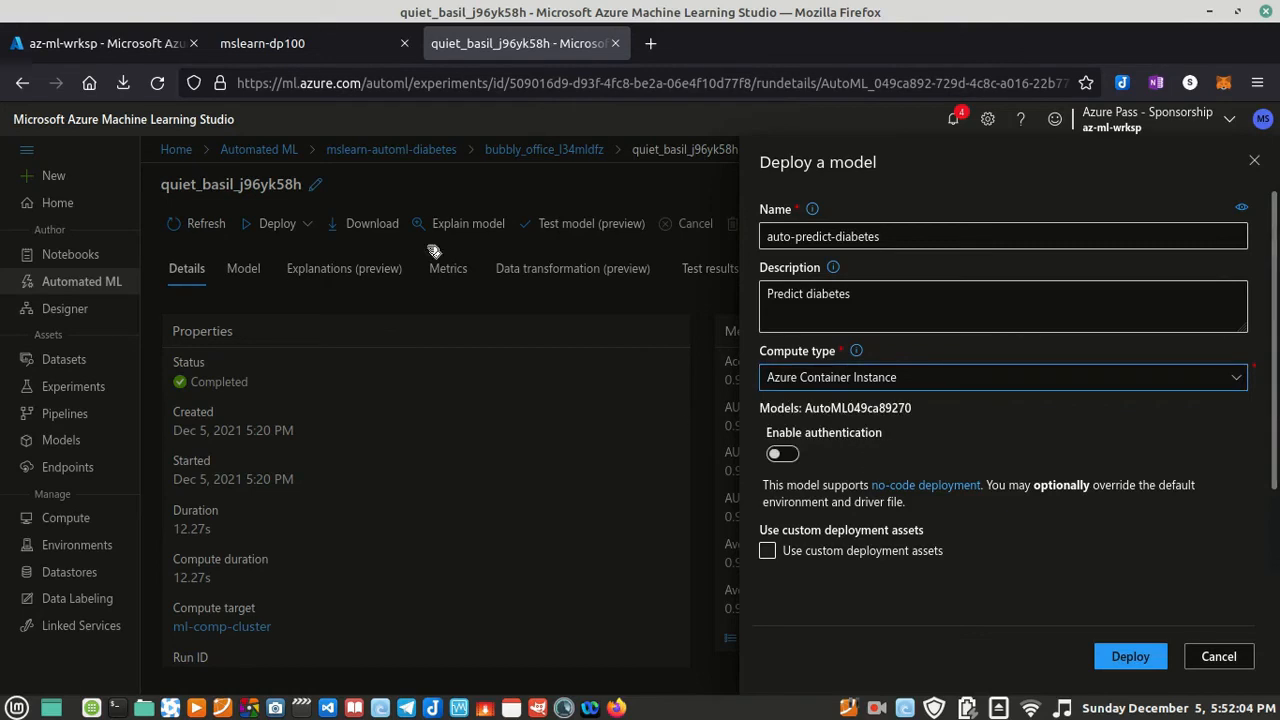
Step: Check the lab's authentication setting, enable authentication for the deployment and review the completed deployment settings
{"action": "left_click", "coordinate": [283, 45]}
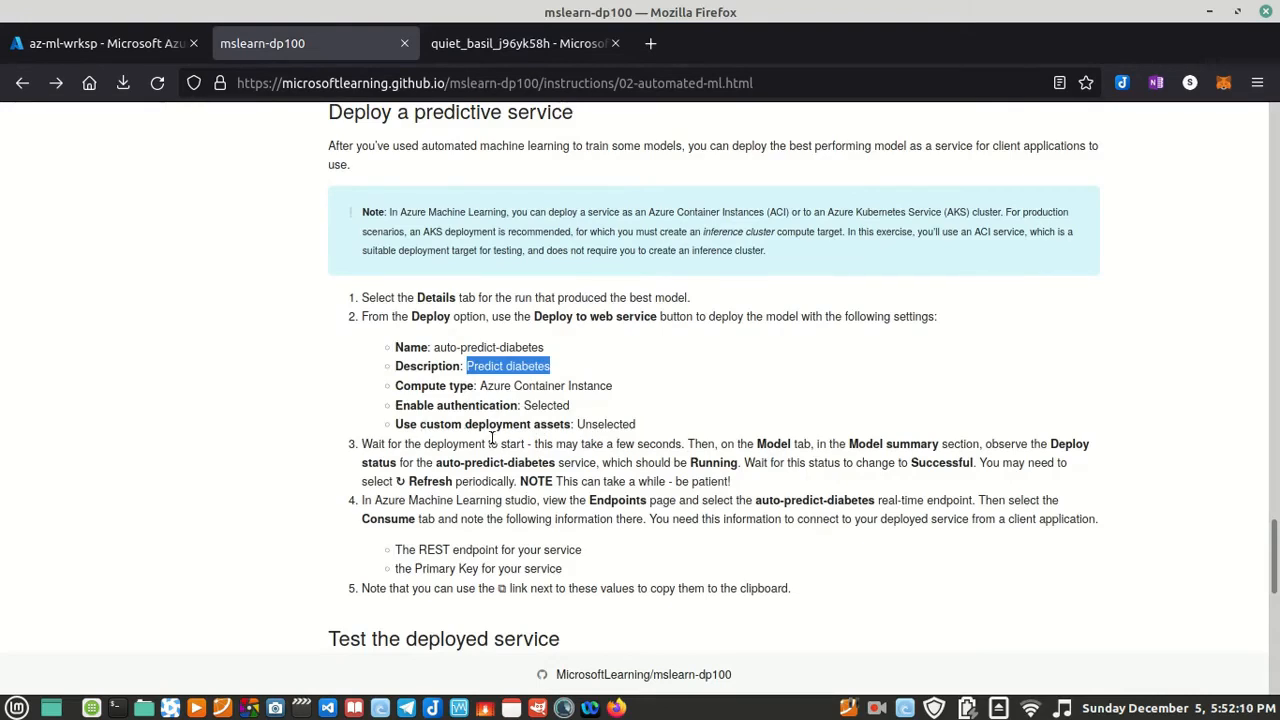
{"action": "left_click", "coordinate": [505, 43]}
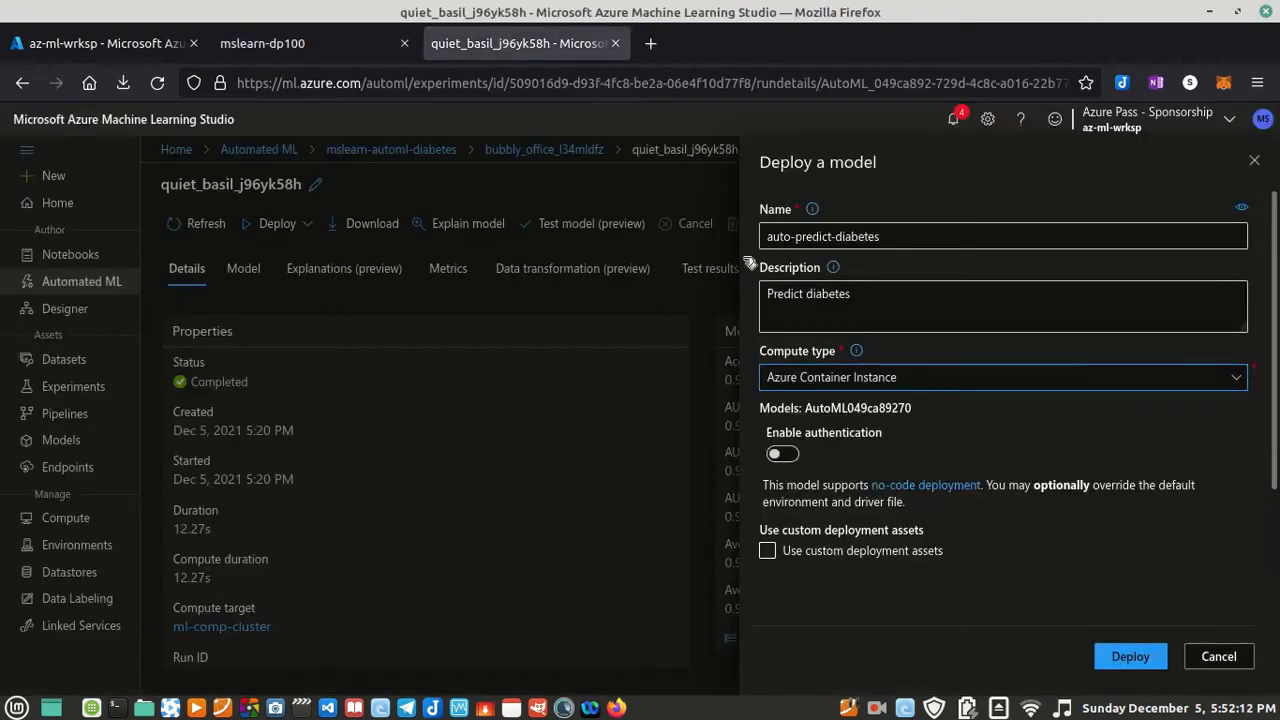
{"action": "left_click", "coordinate": [786, 457]}
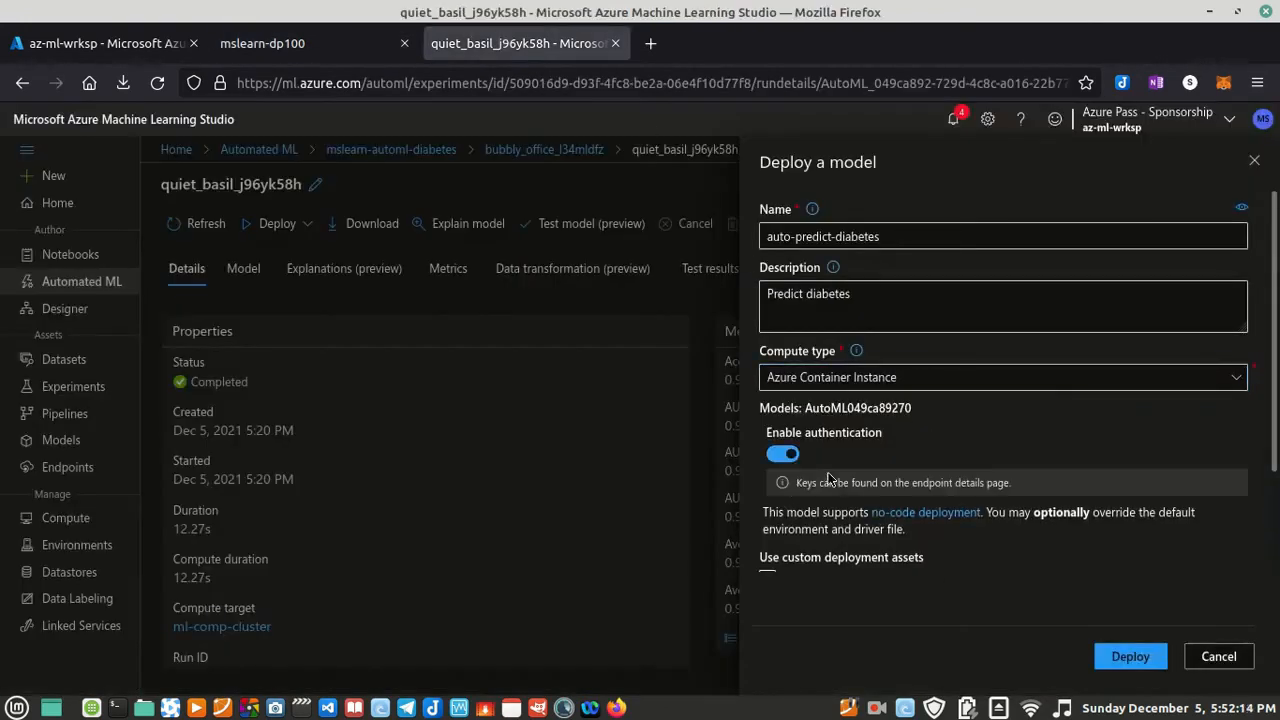
{"action": "scroll", "coordinate": [935, 512], "scroll_direction": "down", "scroll_amount": 2}
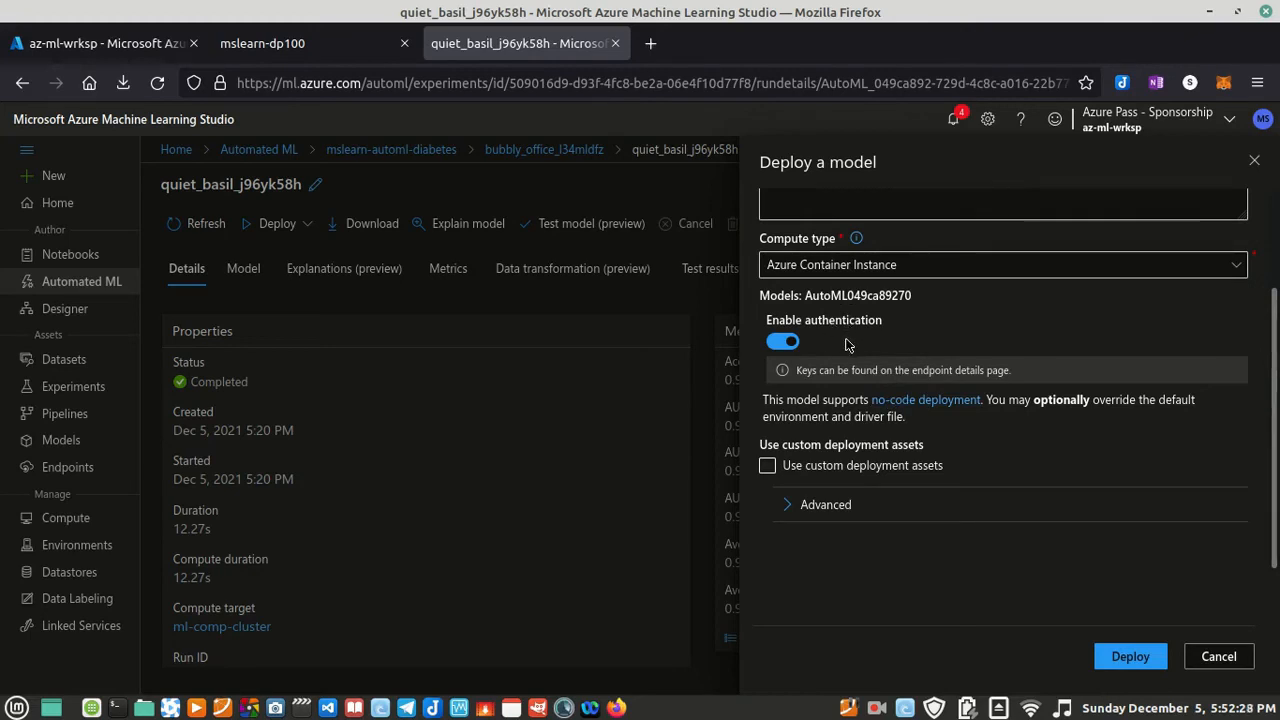
{"action": "scroll", "coordinate": [860, 400], "scroll_direction": "up", "scroll_amount": 3}
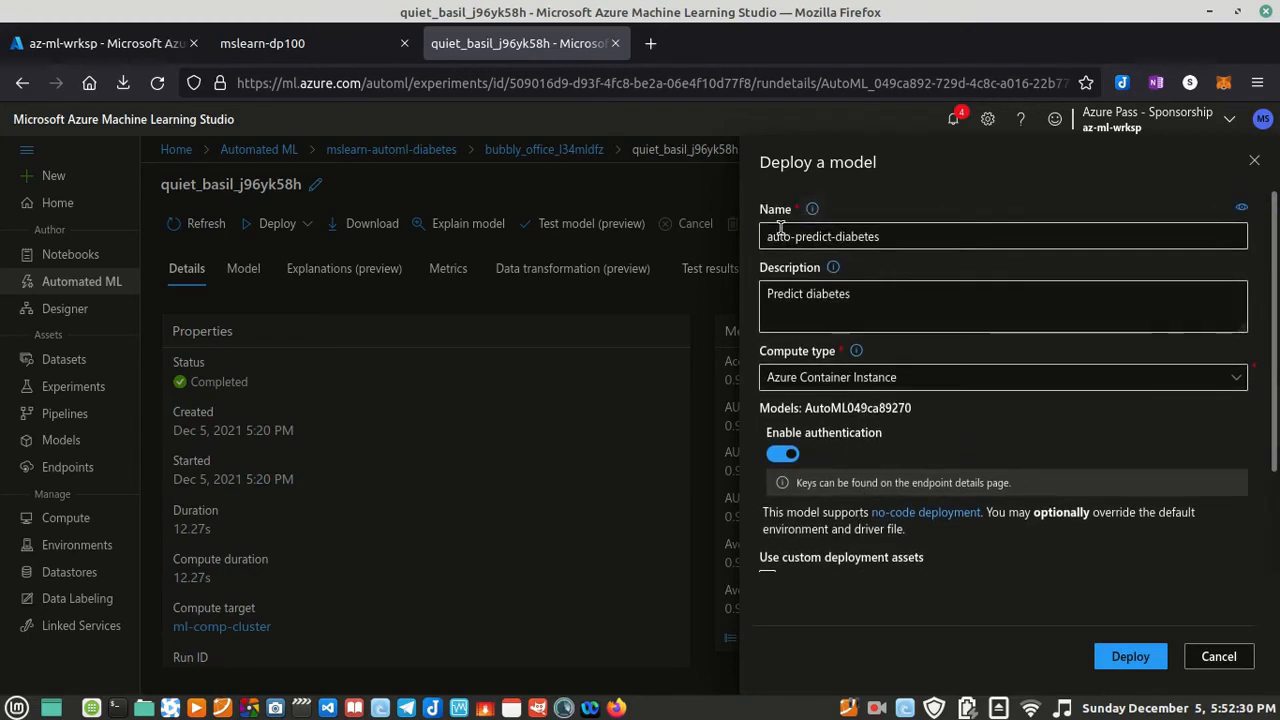
{"action": "scroll", "coordinate": [910, 452], "scroll_direction": "down", "scroll_amount": 2}
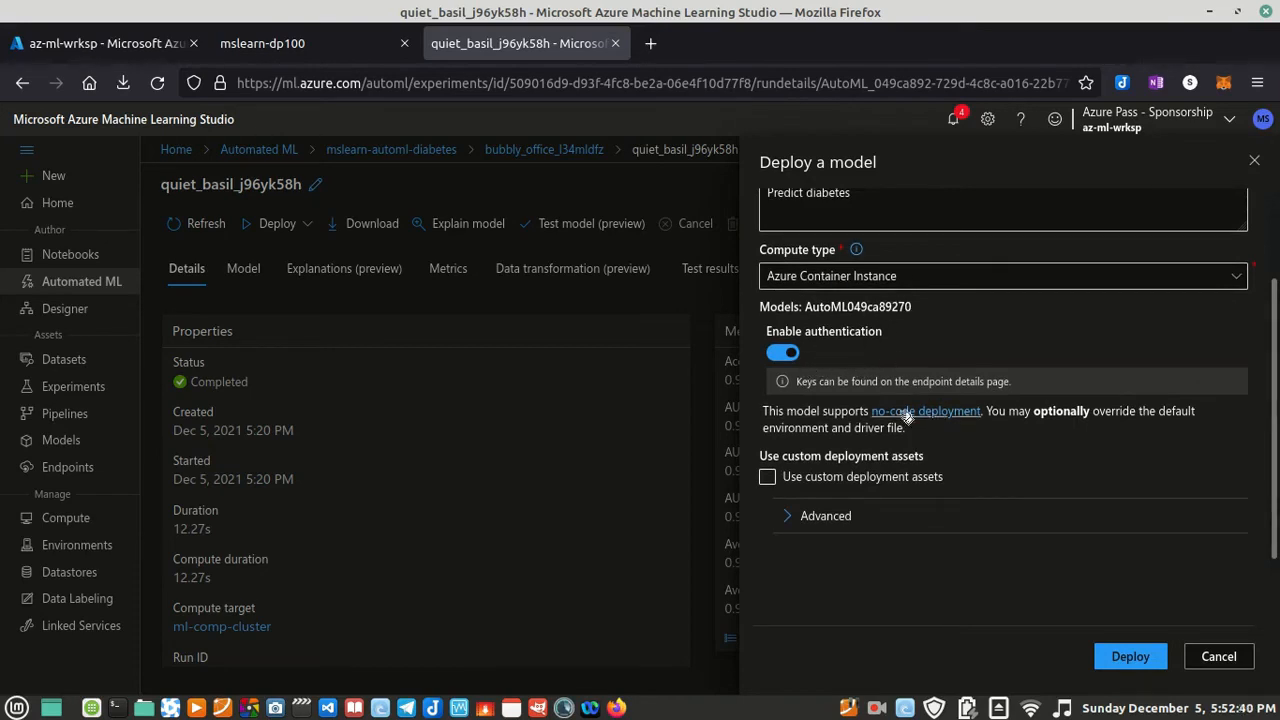
Step: Read the lab instructions on waiting for the auto-predict-diabetes deploy status to go from Running to Successful
{"action": "left_click", "coordinate": [300, 43]}
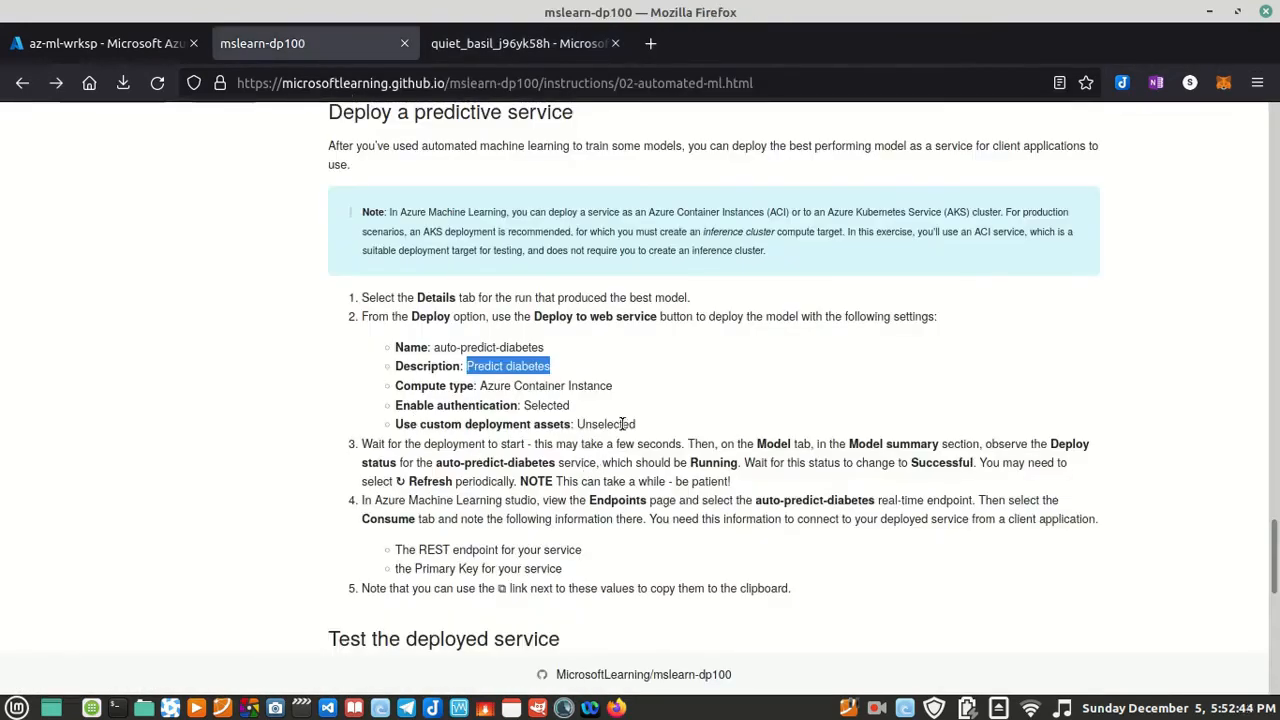
{"action": "scroll", "coordinate": [455, 503], "scroll_direction": "down", "scroll_amount": 5}
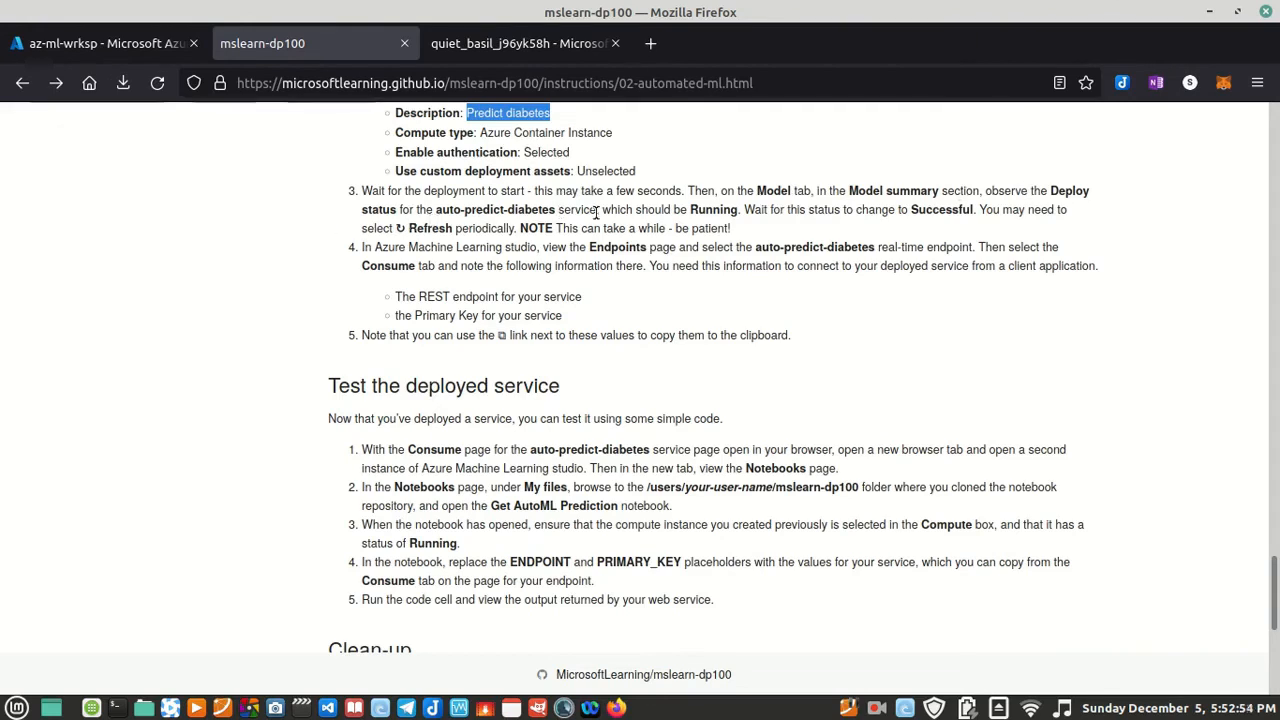
{"action": "left_click_drag", "start_coordinate": [741, 213], "coordinate": [403, 190]}
{"action": "left_click", "coordinate": [732, 211]}
{"action": "left_click_drag", "start_coordinate": [744, 211], "coordinate": [688, 211]}
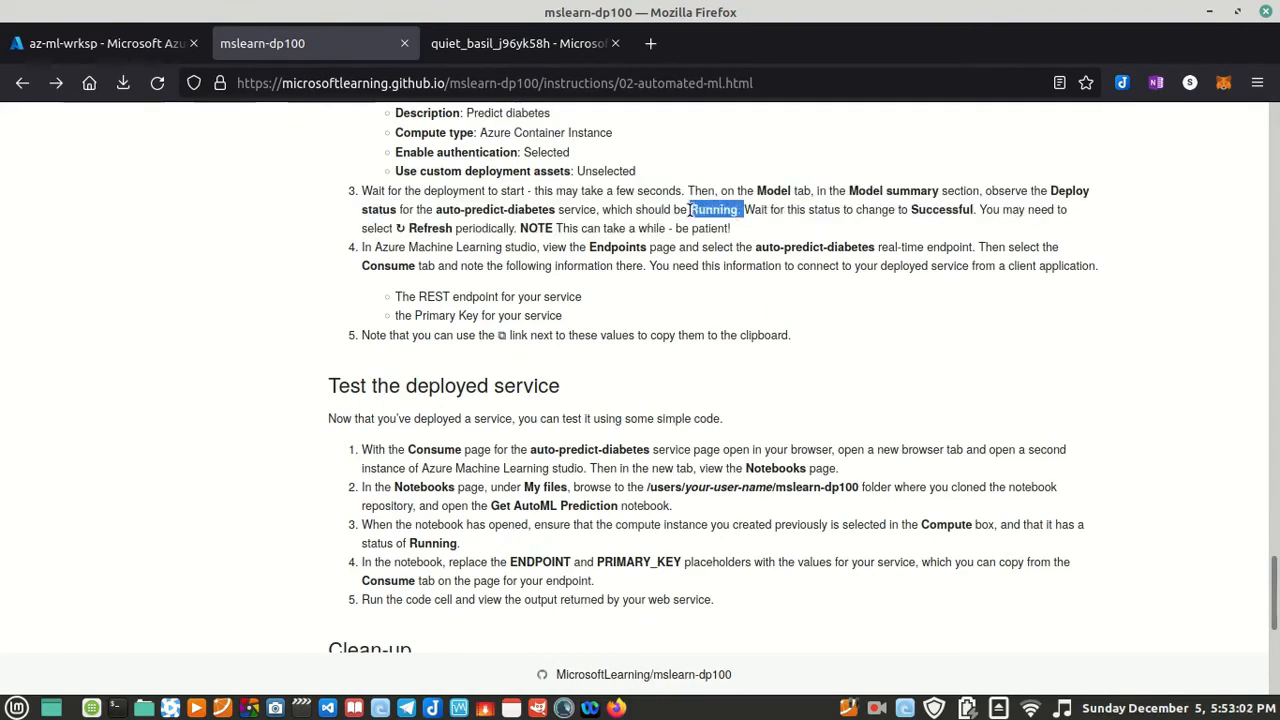
{"action": "left_click_drag", "start_coordinate": [979, 211], "coordinate": [910, 211]}
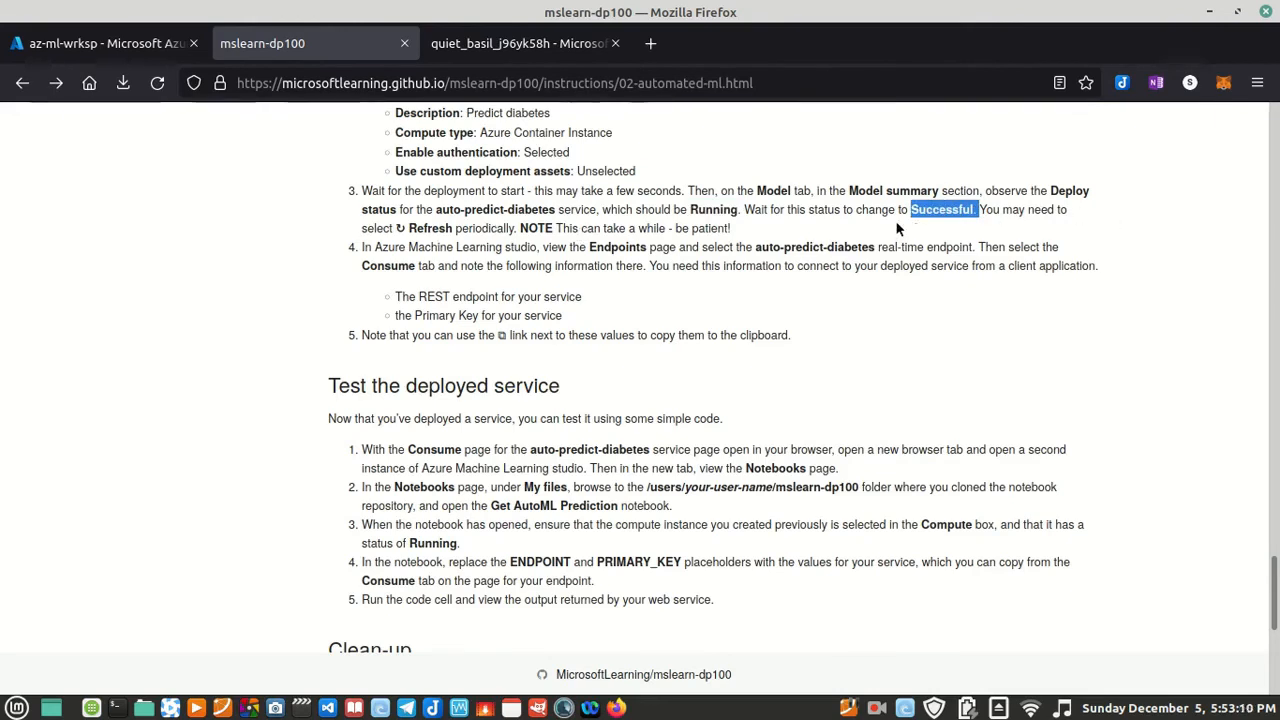
{"action": "left_click", "coordinate": [988, 220]}
{"action": "left_click_drag", "start_coordinate": [980, 210], "coordinate": [911, 209]}
Step: Read the lab step on opening the deployed endpoint and noting its REST endpoint and primary key
{"action": "left_click_drag", "start_coordinate": [363, 248], "coordinate": [970, 250]}
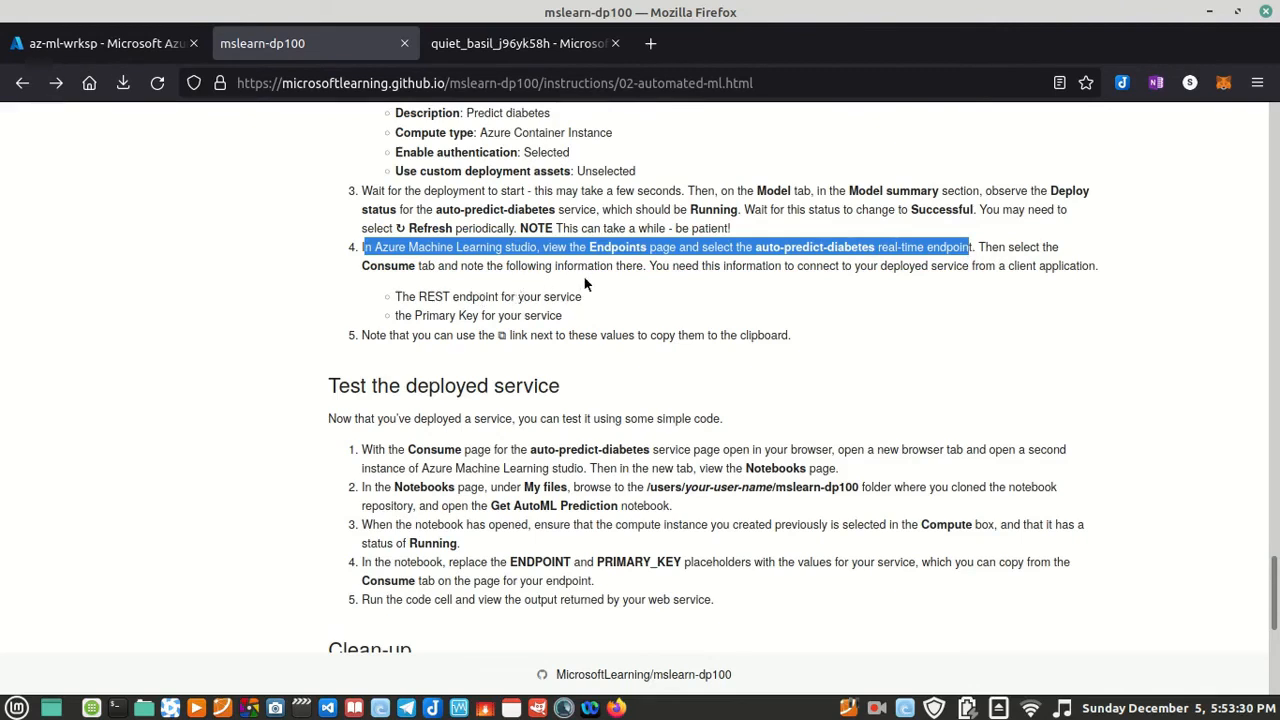
{"action": "left_click_drag", "start_coordinate": [582, 297], "coordinate": [399, 296]}
{"action": "left_click_drag", "start_coordinate": [563, 316], "coordinate": [395, 297]}
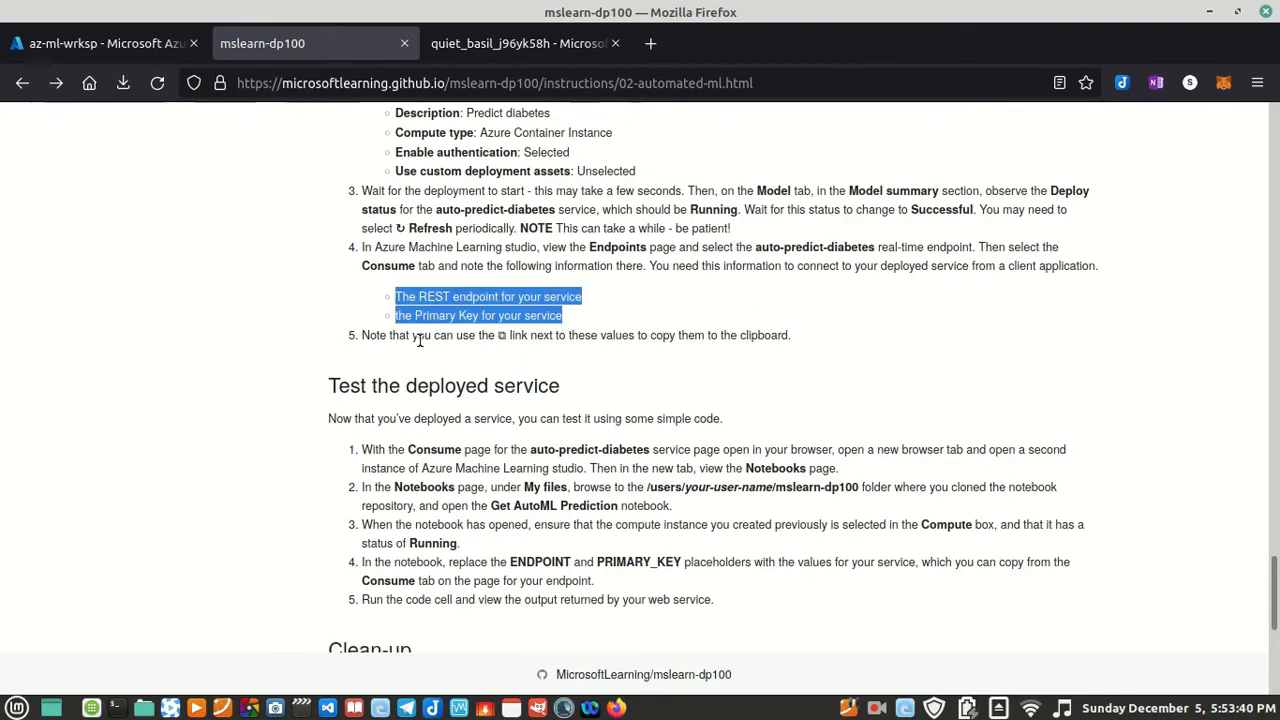
{"action": "left_click", "coordinate": [420, 296]}
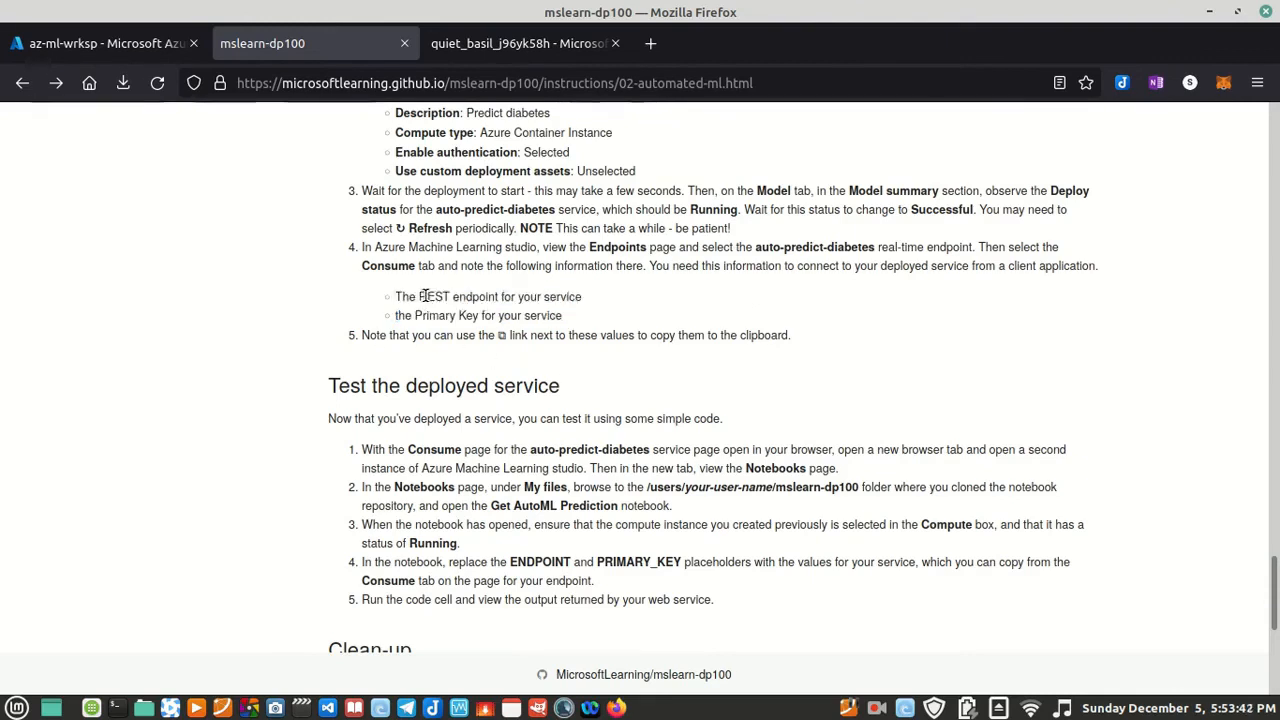
{"action": "mouse_move", "coordinate": [397, 296]}
{"action": "left_mouse_down"}
{"action": "mouse_move", "coordinate": [614, 302]}
{"action": "mouse_move", "coordinate": [388, 315]}
{"action": "left_mouse_up"}
{"action": "left_click", "coordinate": [564, 316]}
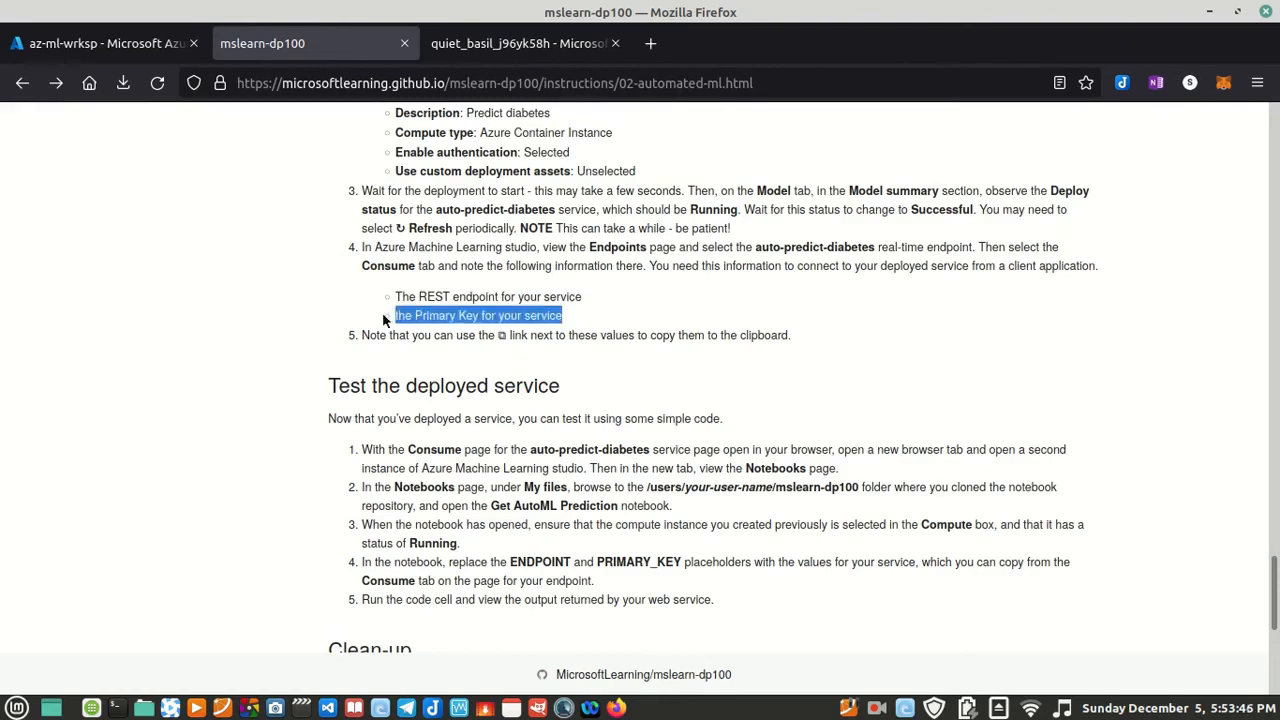
{"action": "left_click", "coordinate": [435, 360]}
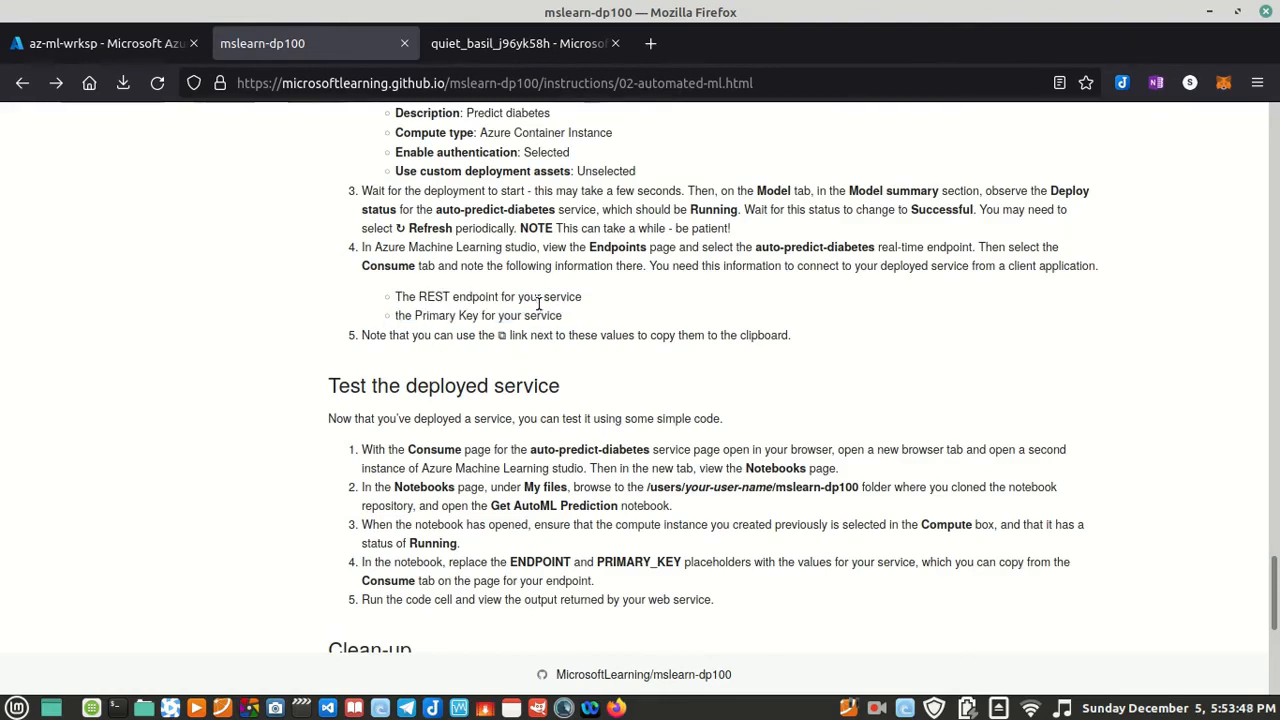
{"action": "left_click_drag", "start_coordinate": [562, 318], "coordinate": [582, 297]}
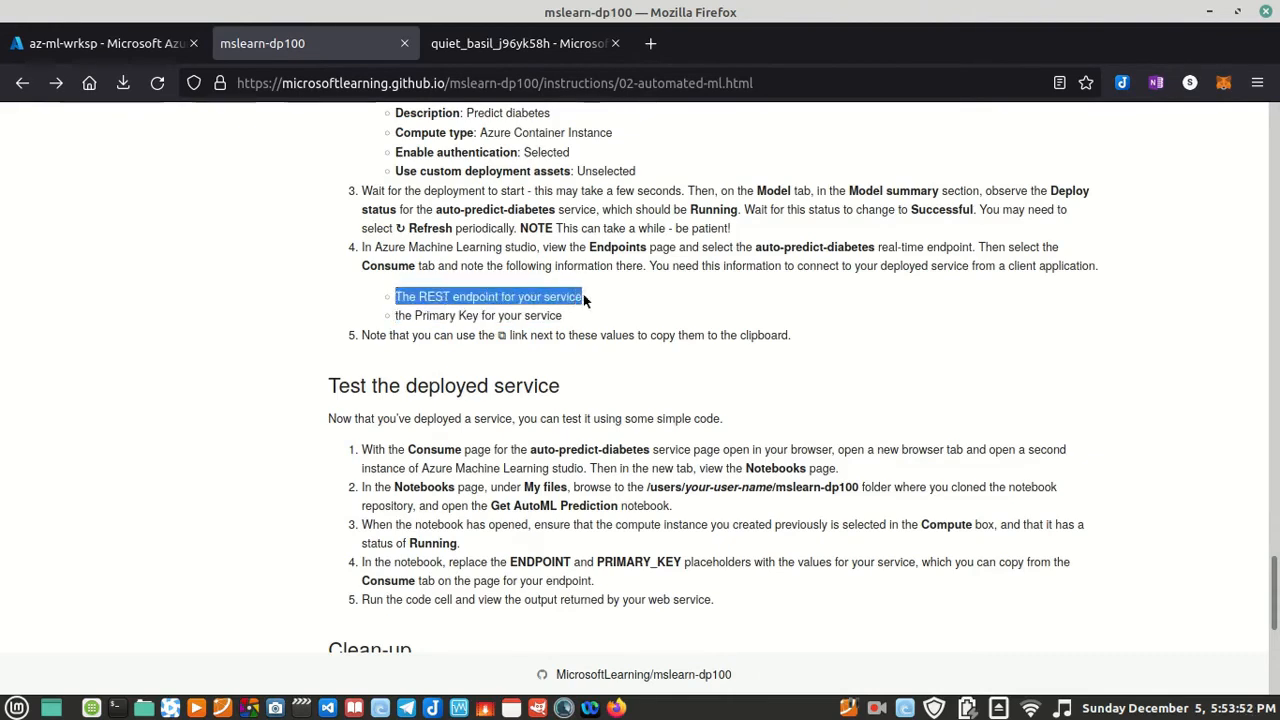
{"action": "left_click", "coordinate": [977, 296]}
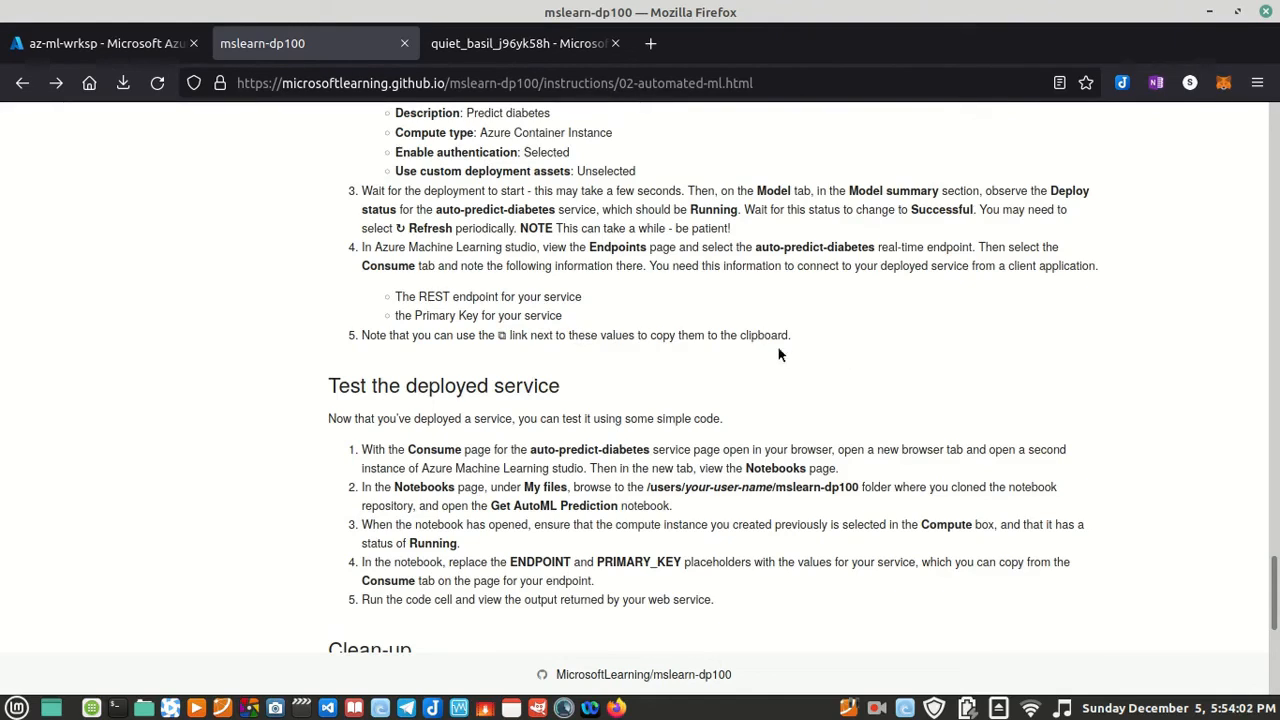
{"action": "left_click_drag", "start_coordinate": [452, 290], "coordinate": [401, 296]}
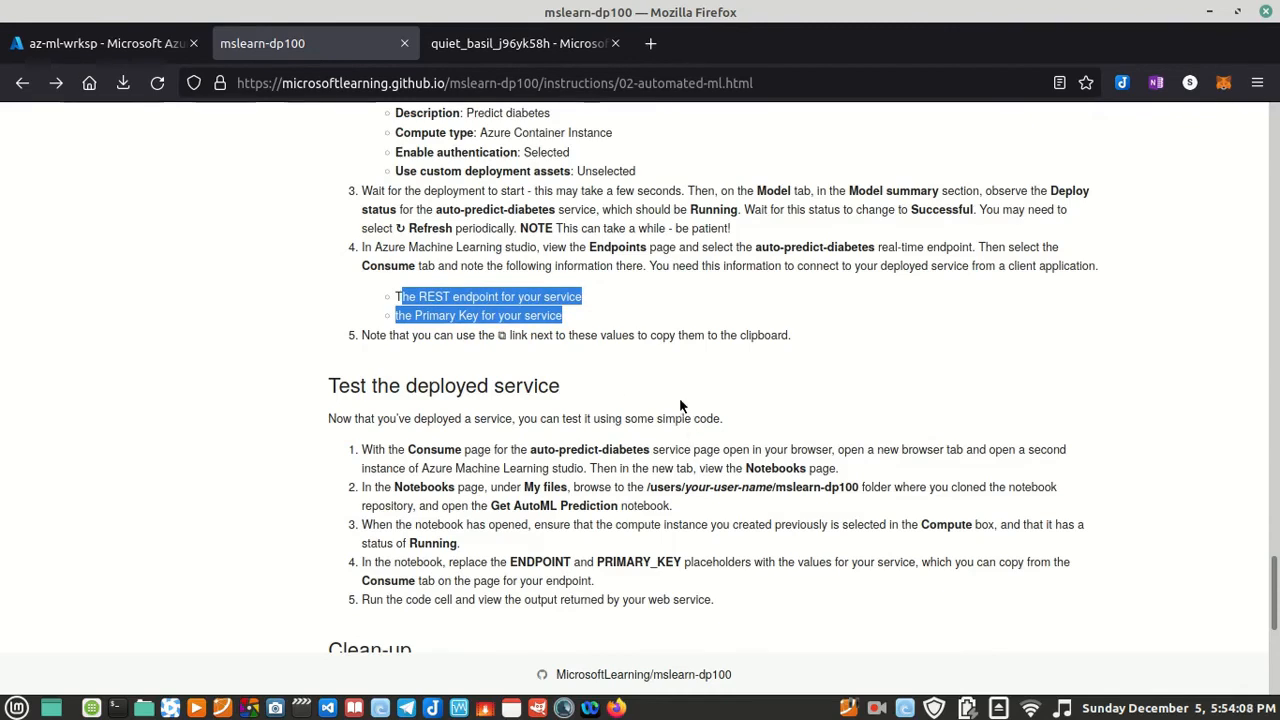
Step: Return to the studio and deploy the best model with the configured settings
{"action": "left_click", "coordinate": [549, 51]}
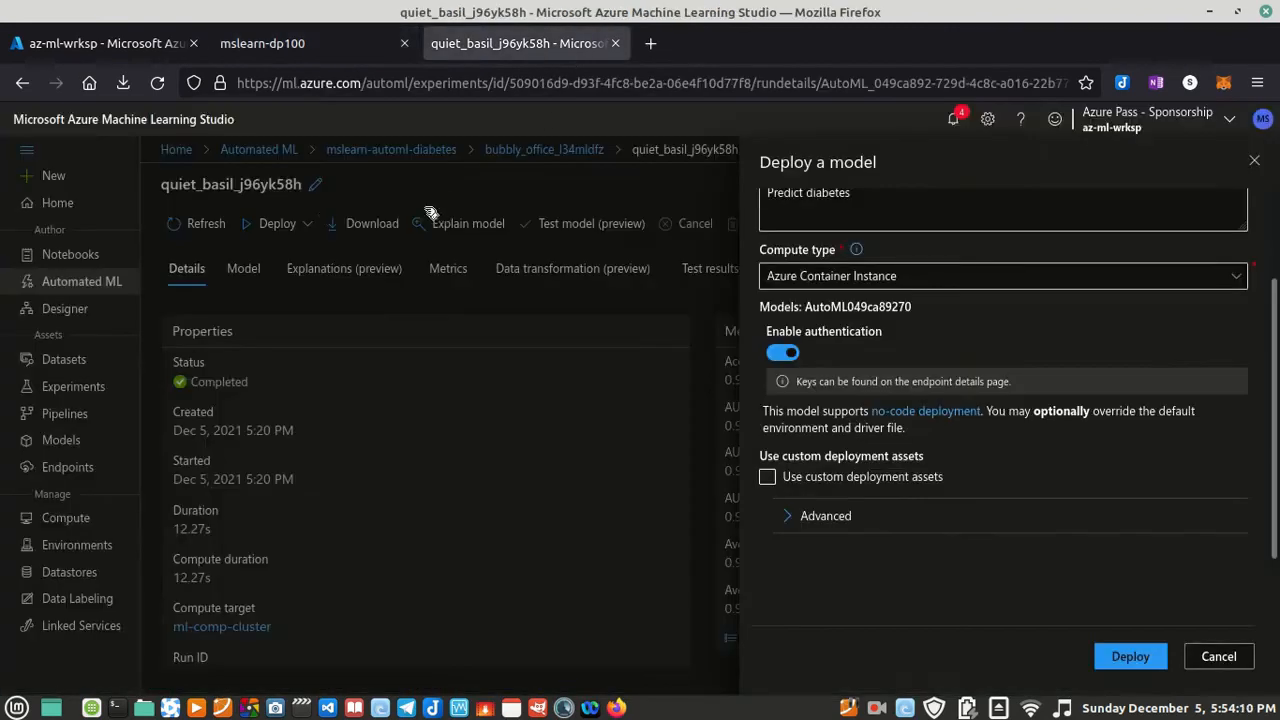
{"action": "left_click", "coordinate": [1112, 655]}
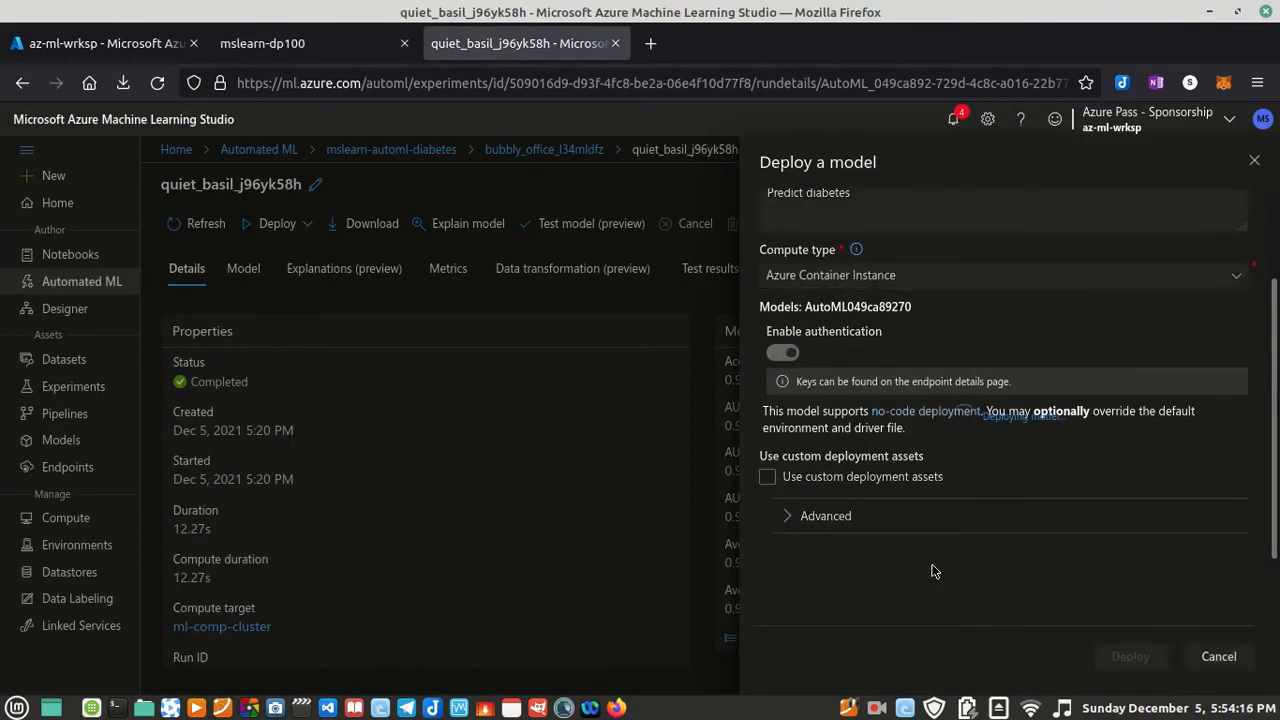
{"action": "left_click", "coordinate": [875, 710]}
{"action": "left_click", "coordinate": [883, 632]}
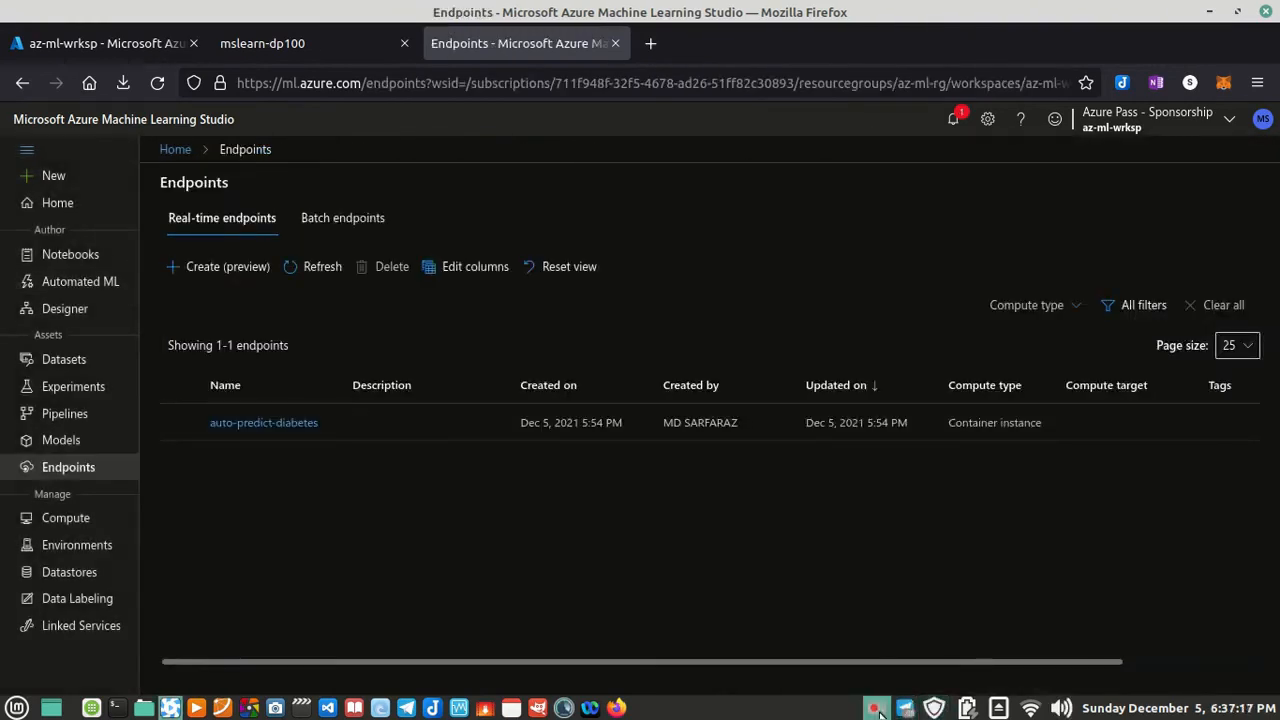
{"action": "left_click", "coordinate": [876, 708]}
{"action": "left_click", "coordinate": [893, 632]}
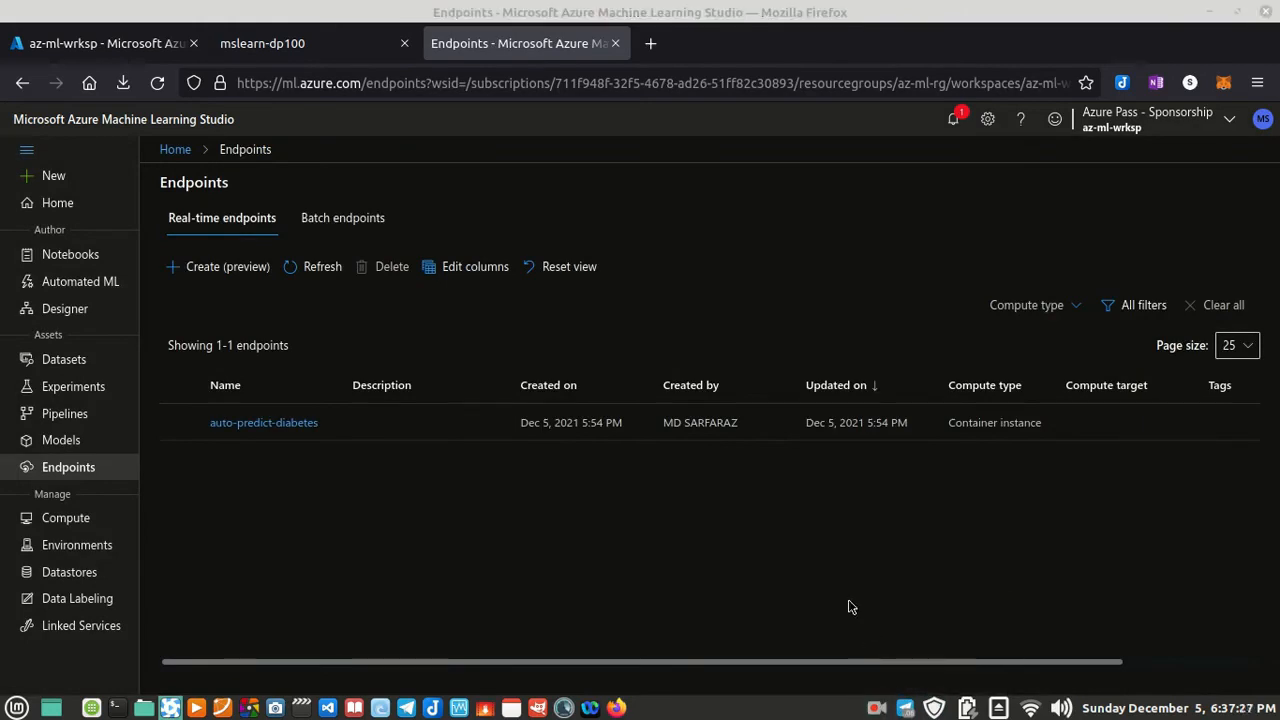
Step: Check the lab's endpoint step and open the auto-predict-diabetes real-time endpoint in the studio
{"action": "left_click", "coordinate": [337, 45]}
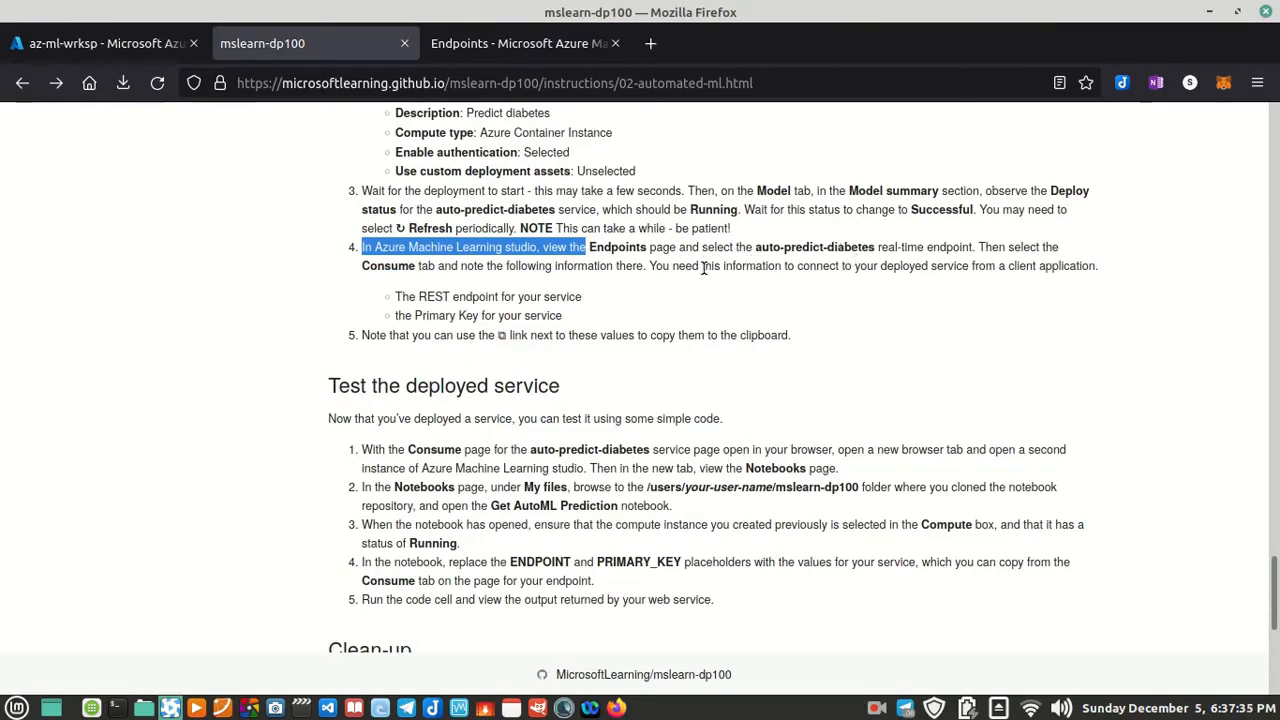
{"action": "left_click", "coordinate": [497, 50]}
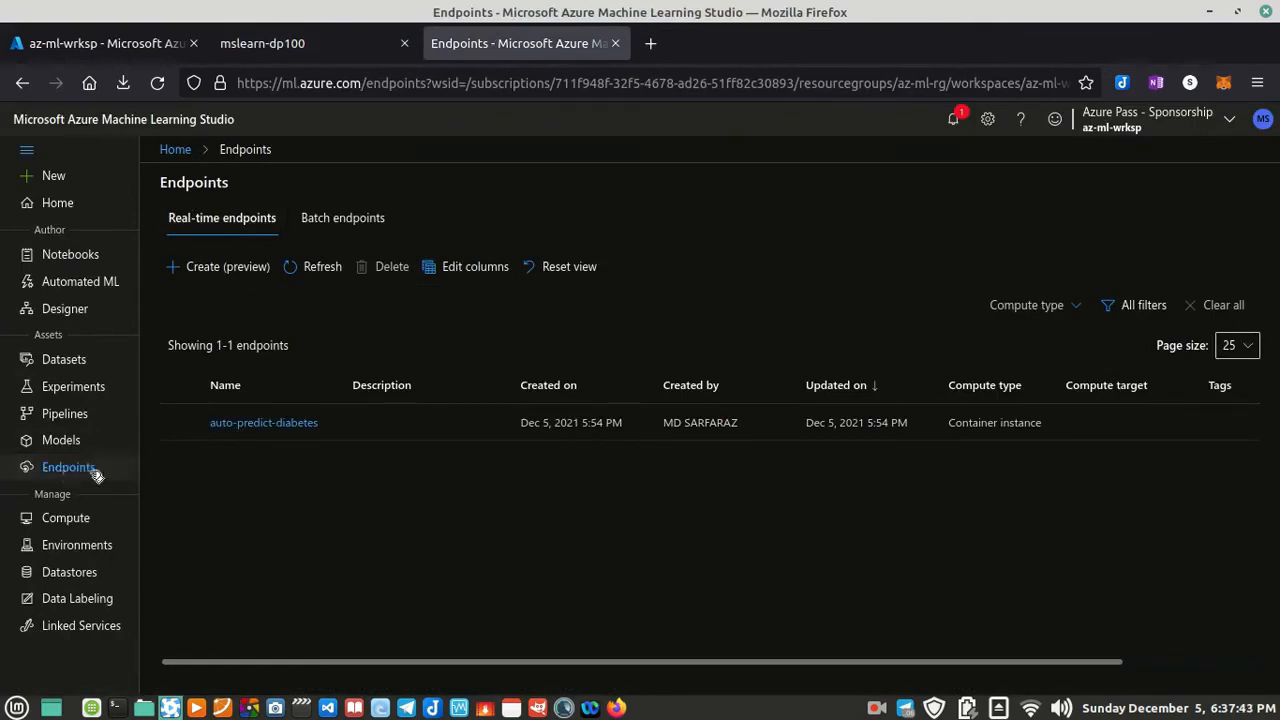
{"action": "left_click", "coordinate": [264, 424]}
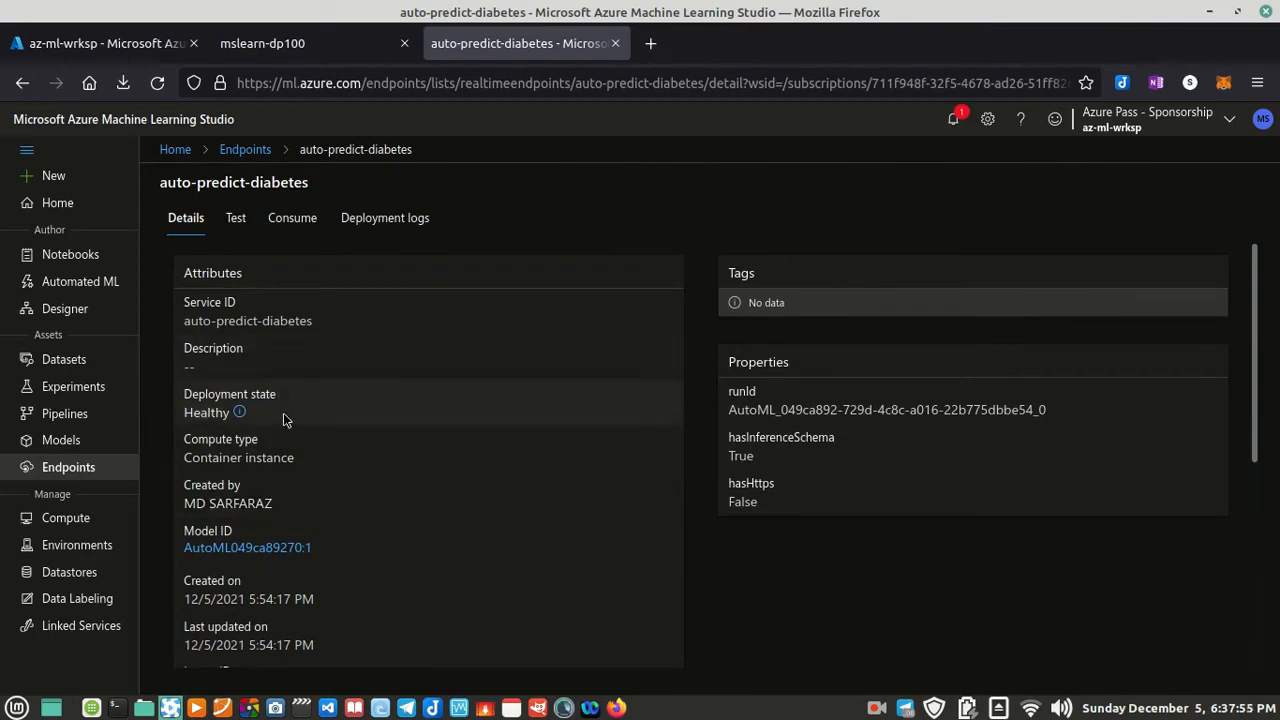
Step: Check the endpoint's deployment state and its explanation, and copy the REST endpoint URL from the endpoint details
{"action": "left_click_drag", "start_coordinate": [231, 414], "coordinate": [184, 405]}
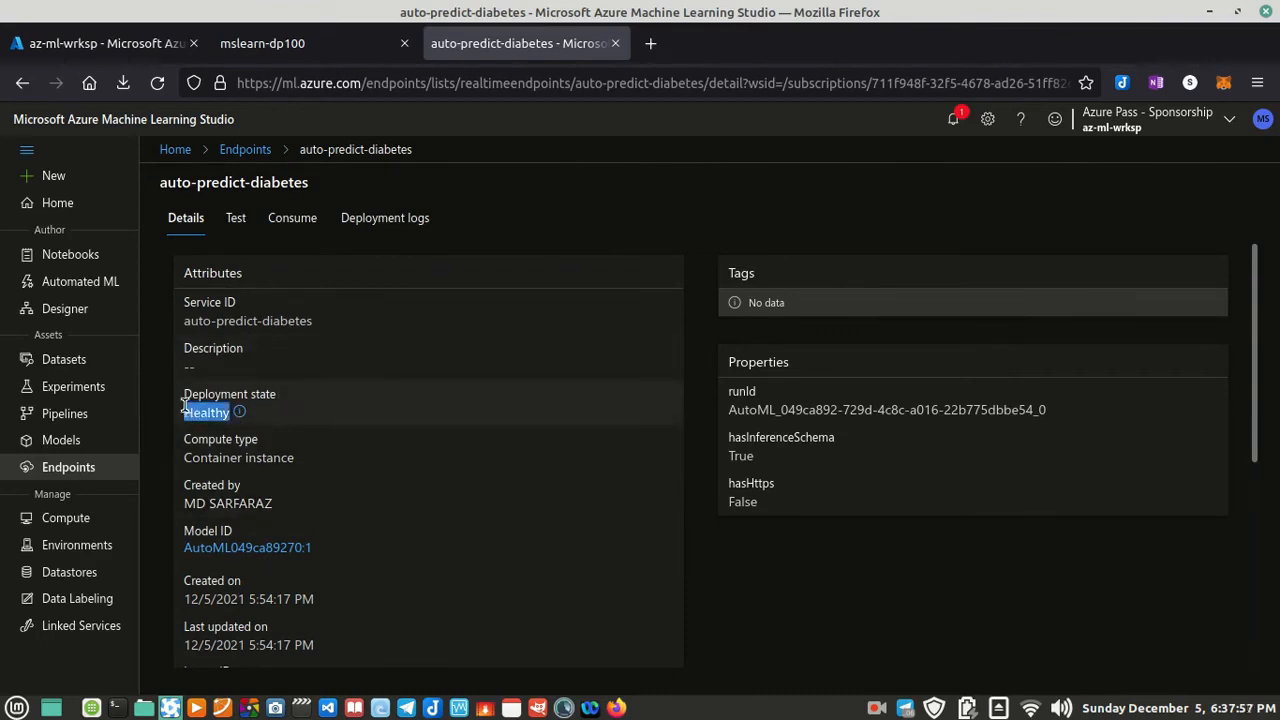
{"action": "left_click", "coordinate": [239, 414]}
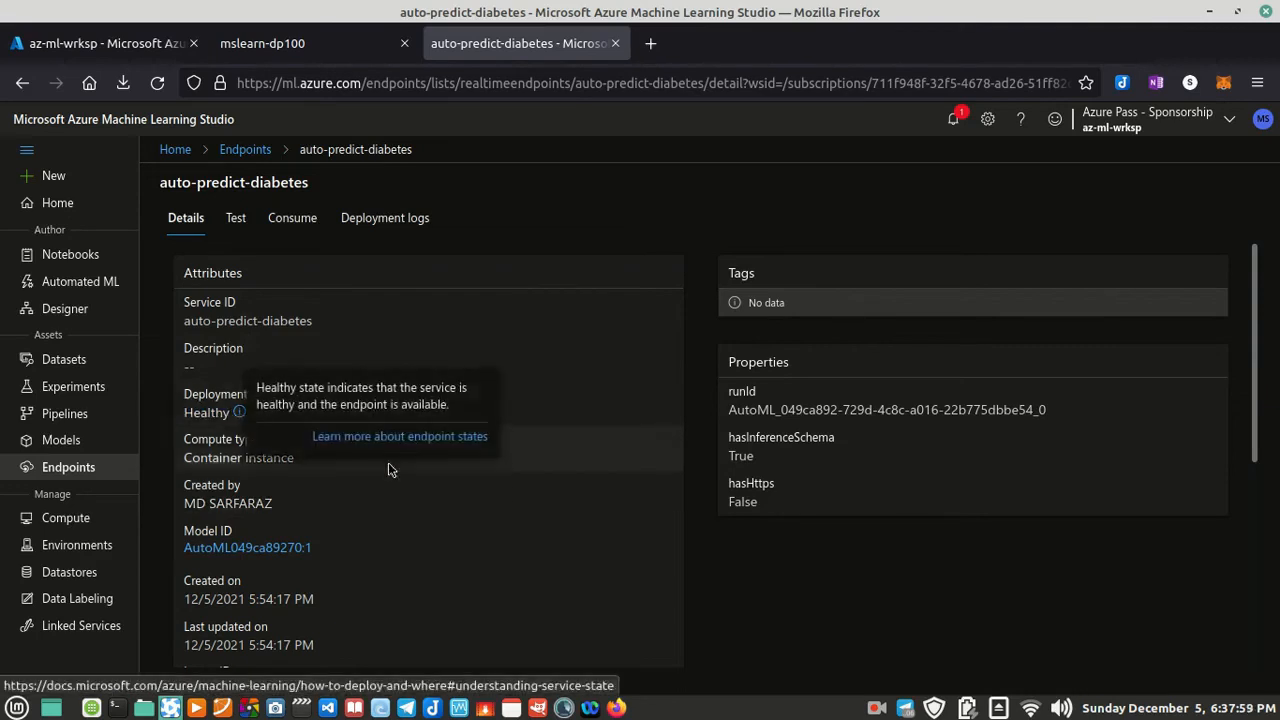
{"action": "left_click", "coordinate": [448, 511]}
{"action": "scroll", "coordinate": [447, 516], "scroll_direction": "down", "scroll_amount": 5}
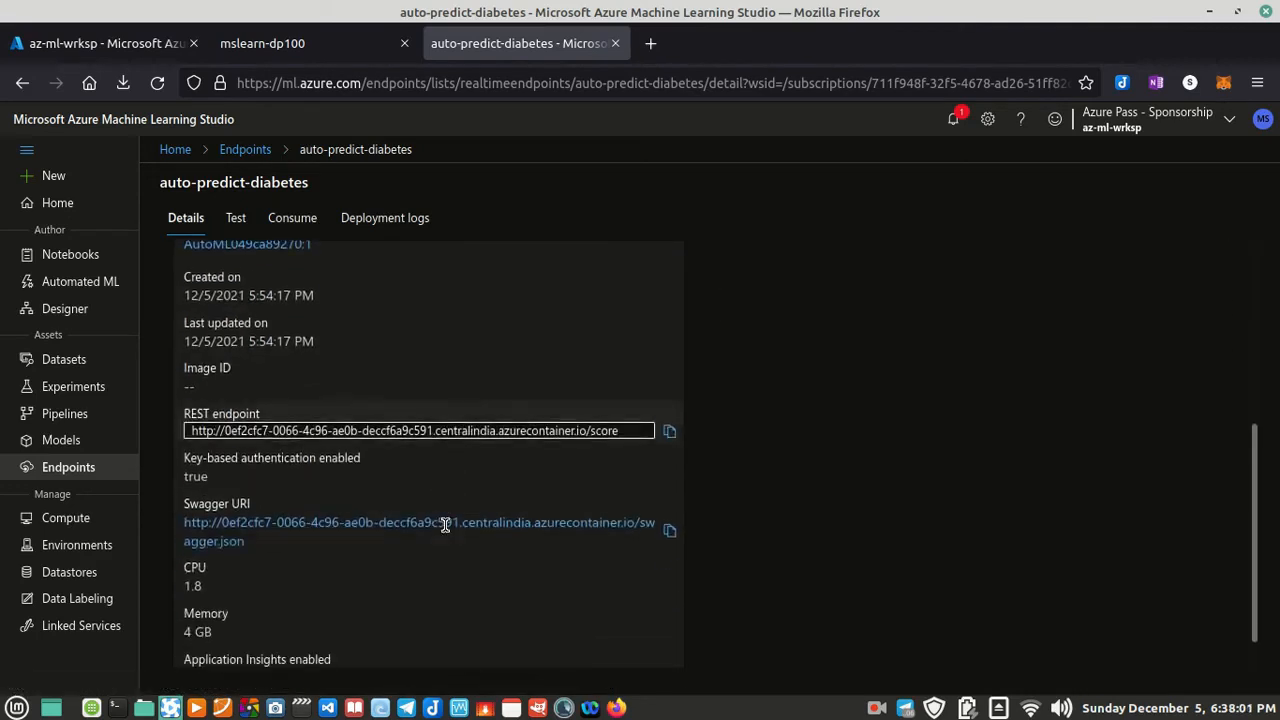
{"action": "scroll", "coordinate": [452, 530], "scroll_direction": "down", "scroll_amount": 1}
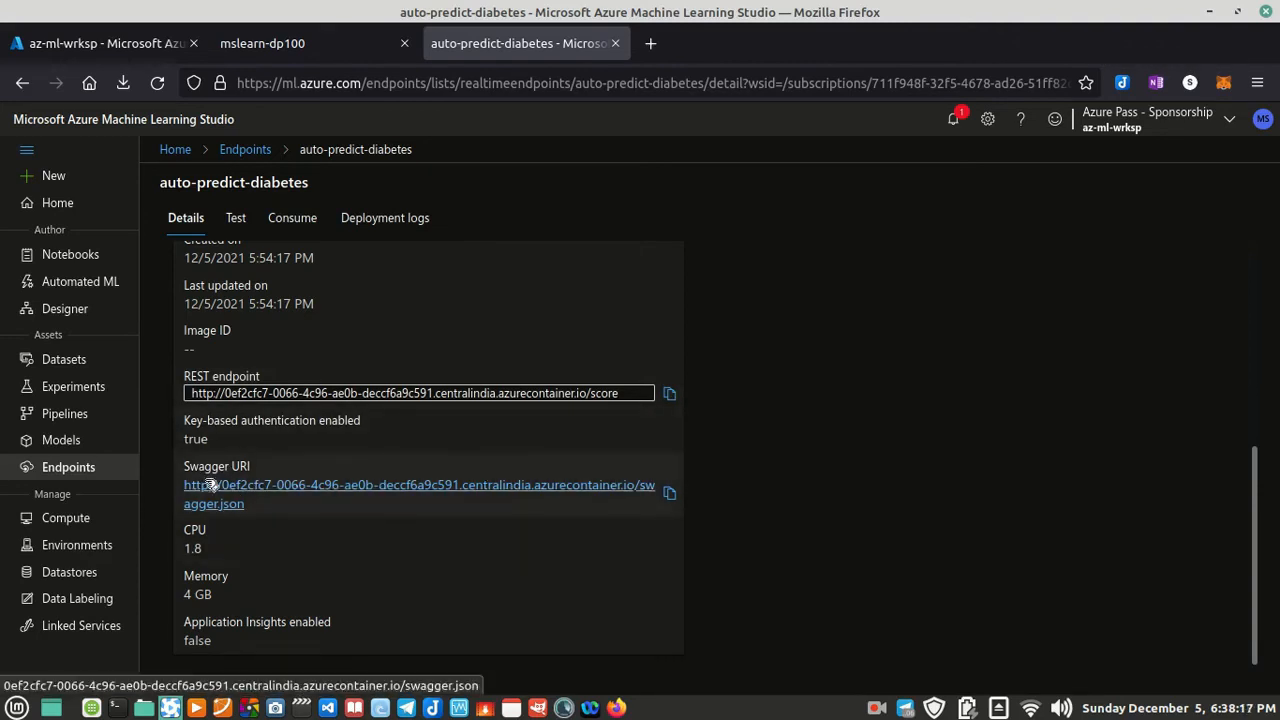
{"action": "left_click", "coordinate": [670, 394]}
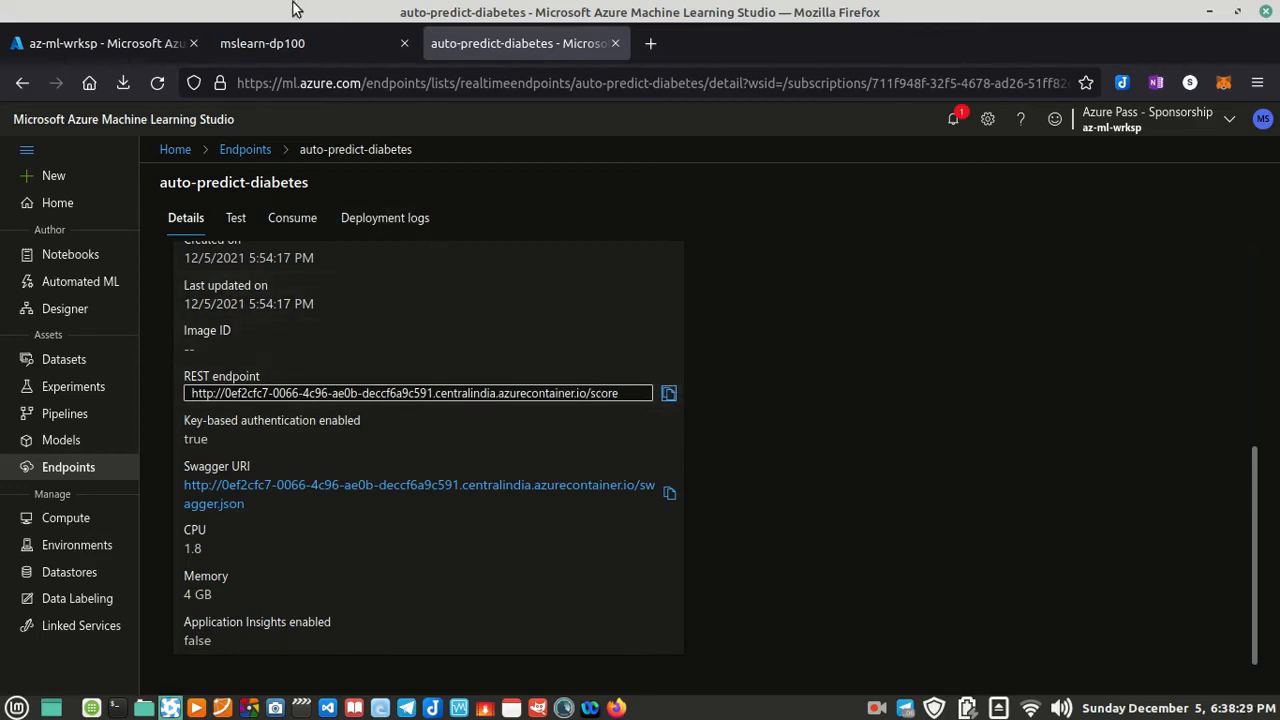
Step: Read the lab's "Test the deployed service" steps and duplicate the auto-predict-diabetes endpoint page in a second browser tab
{"action": "left_click", "coordinate": [288, 40]}
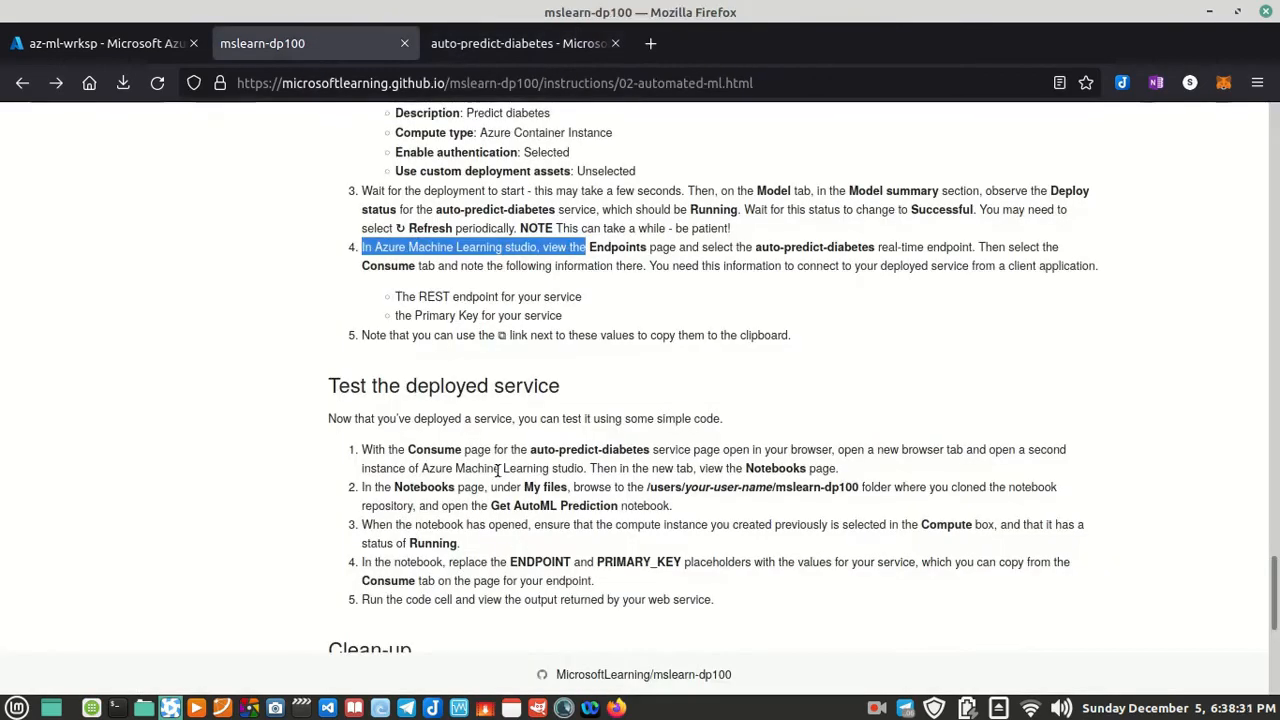
{"action": "scroll", "coordinate": [512, 460], "scroll_direction": "down", "scroll_amount": 3}
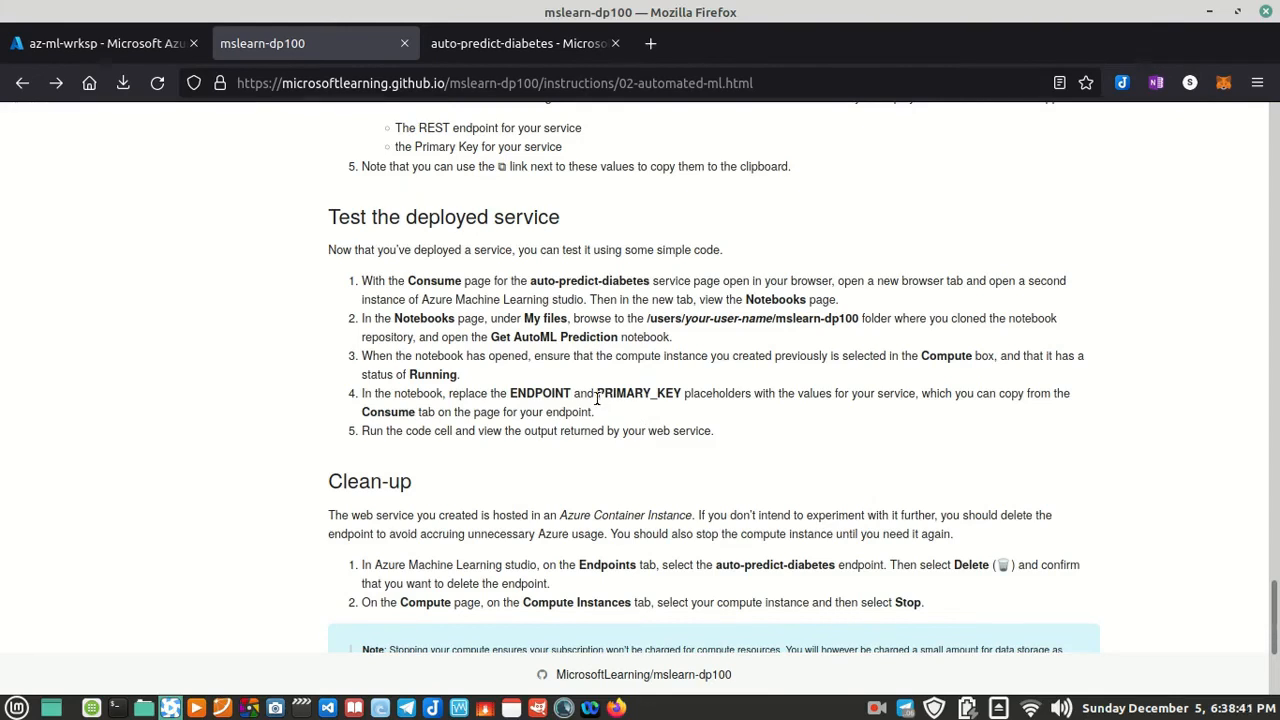
{"action": "scroll", "coordinate": [543, 399], "scroll_direction": "down", "scroll_amount": 3}
{"action": "scroll", "coordinate": [543, 399], "scroll_direction": "up", "scroll_amount": 3}
{"action": "left_click", "coordinate": [525, 43]}
{"action": "right_click", "coordinate": [526, 40]}
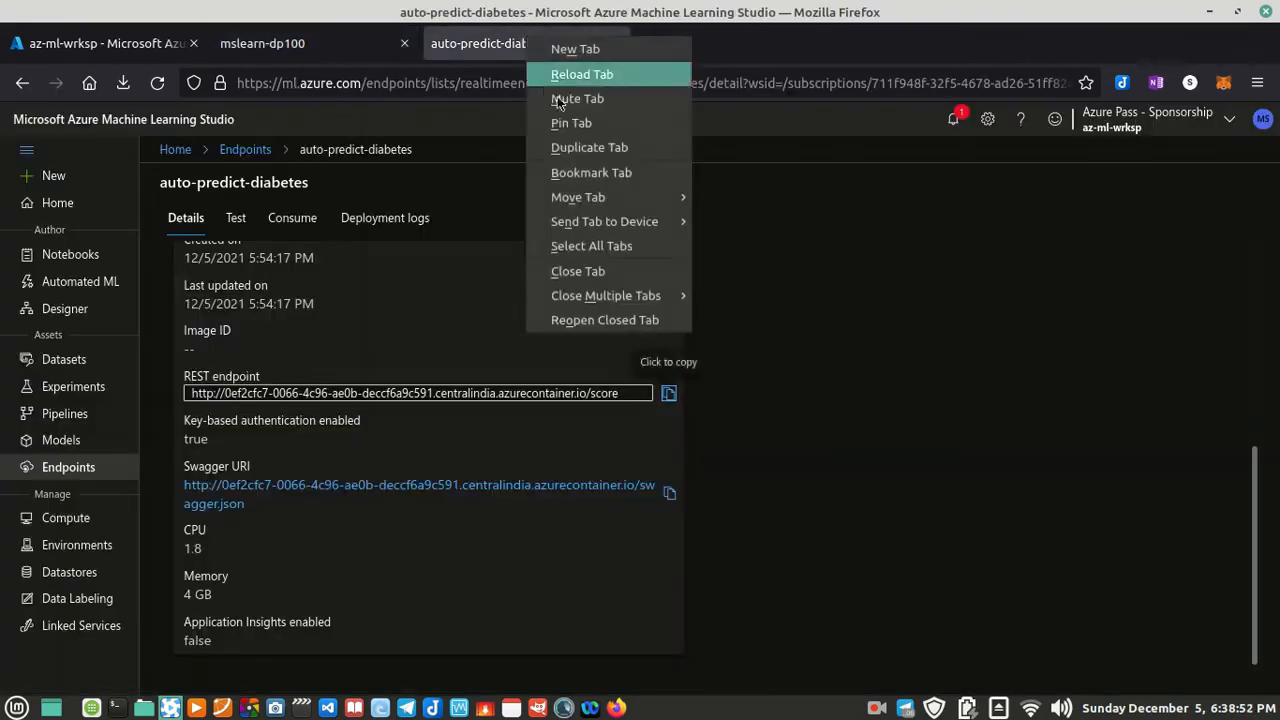
{"action": "left_click", "coordinate": [577, 148]}
Step: Open the Consume information of auto-predict-diabetes in the original browser tab and look through the C# sample code
{"action": "left_click", "coordinate": [509, 45]}
{"action": "scroll", "coordinate": [535, 380], "scroll_direction": "up", "scroll_amount": 5}
{"action": "left_click", "coordinate": [295, 222]}
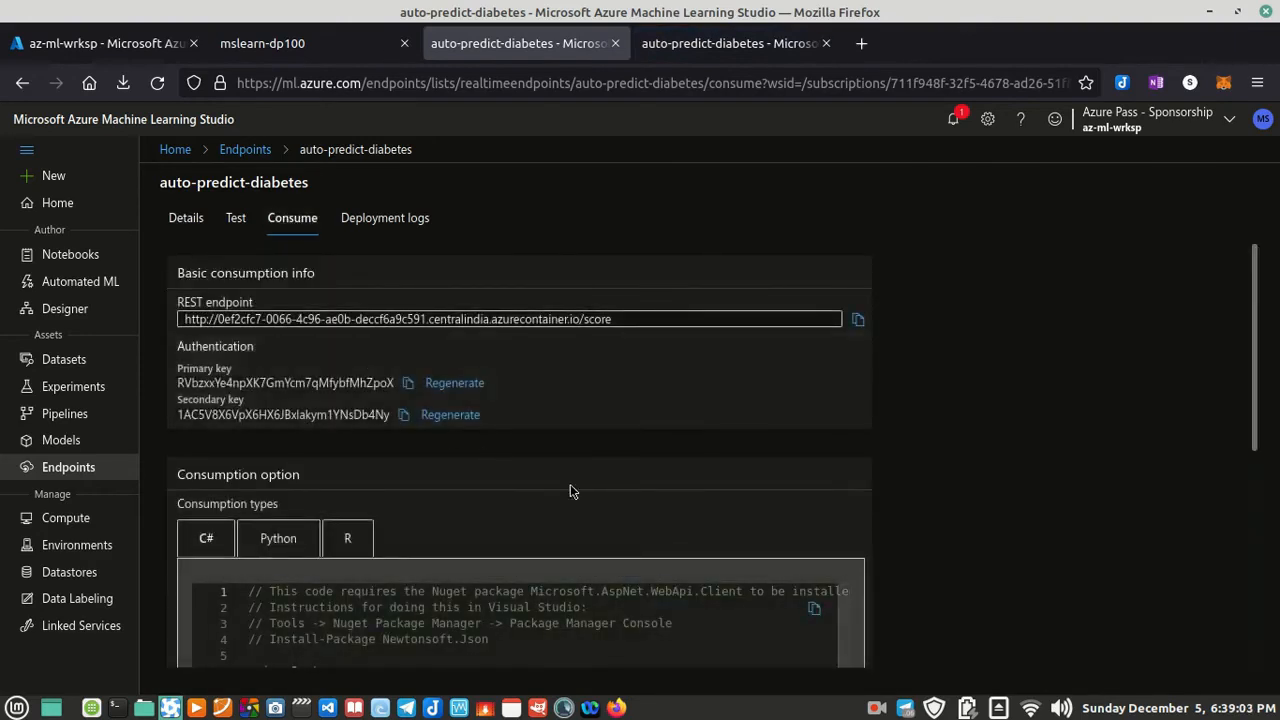
{"action": "scroll", "coordinate": [635, 378], "scroll_direction": "down", "scroll_amount": 8}
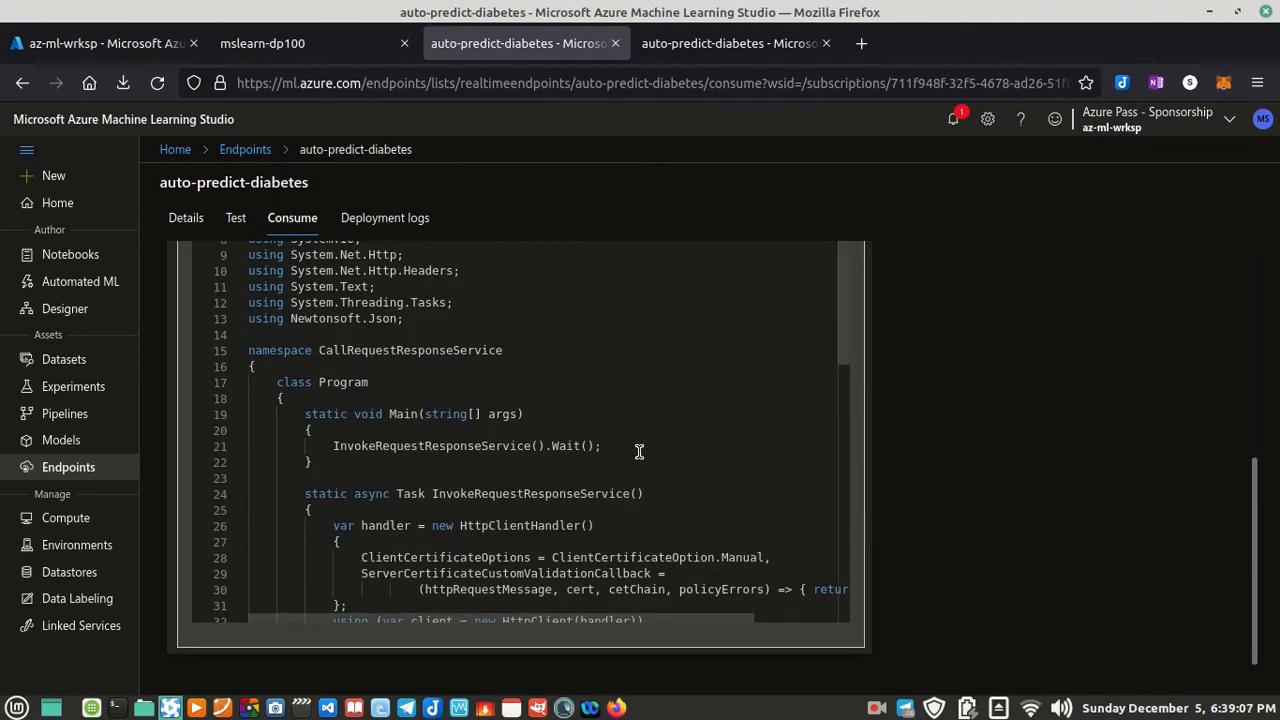
{"action": "scroll", "coordinate": [631, 429], "scroll_direction": "down", "scroll_amount": 15}
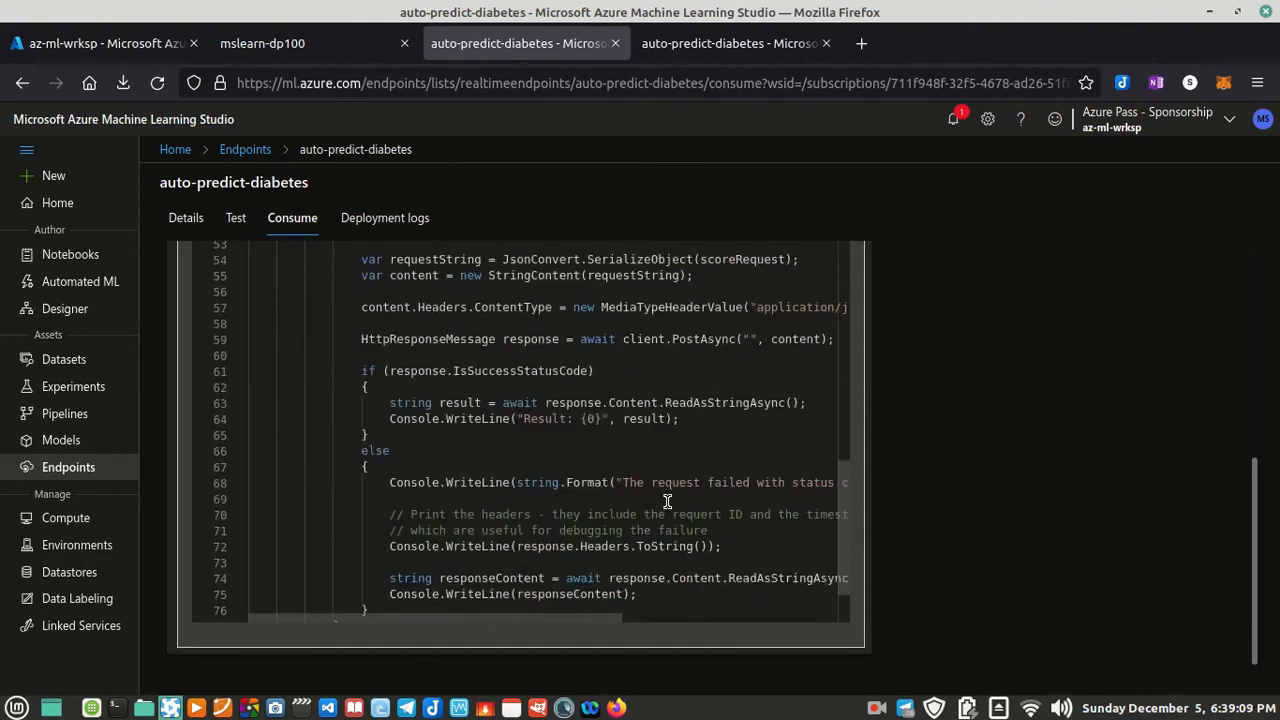
{"action": "scroll", "coordinate": [664, 508], "scroll_direction": "up", "scroll_amount": 17}
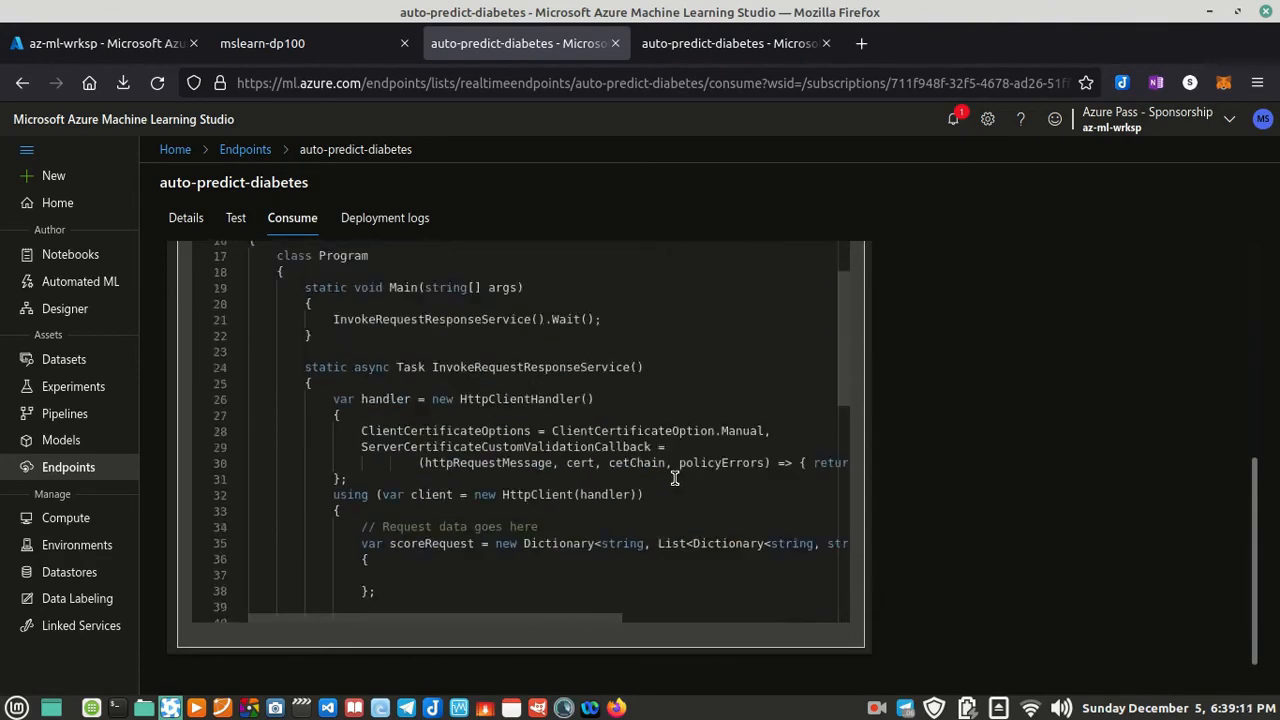
{"action": "scroll", "coordinate": [1094, 514], "scroll_direction": "up", "scroll_amount": 5}
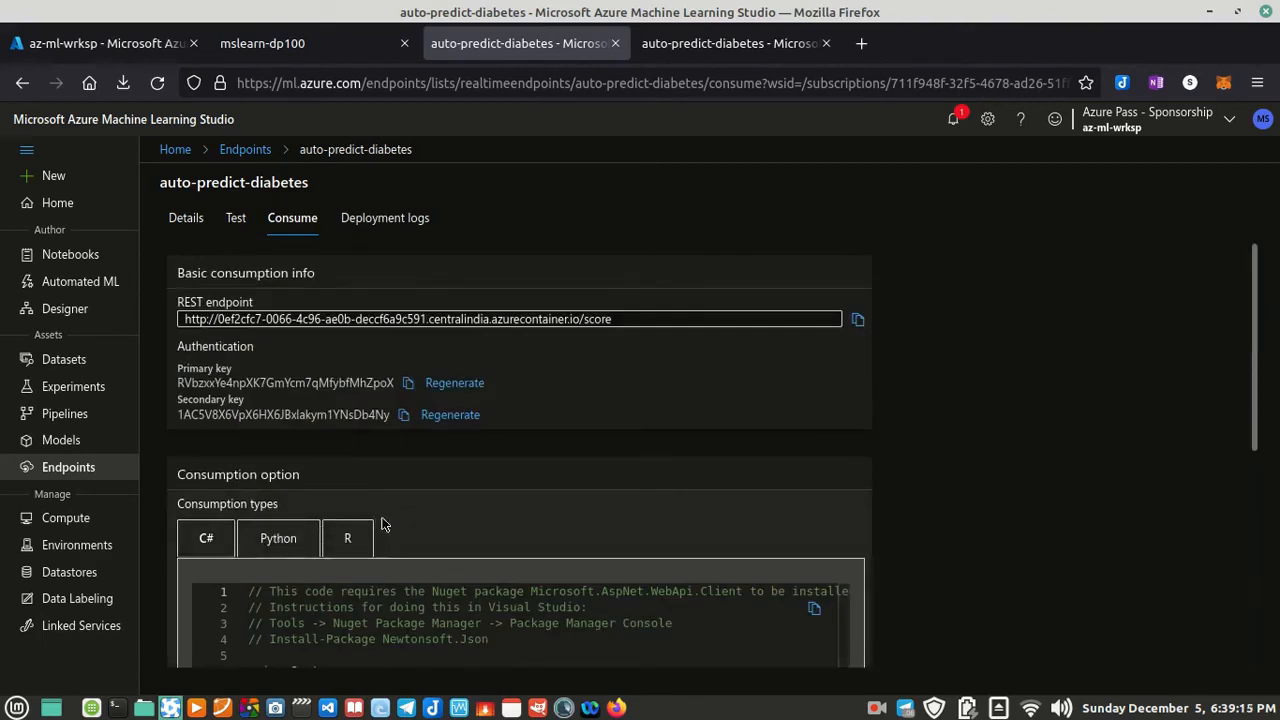
Step: Display the Python consumption sample and examine its endpoint URL, API key and request code
{"action": "left_click", "coordinate": [278, 537]}
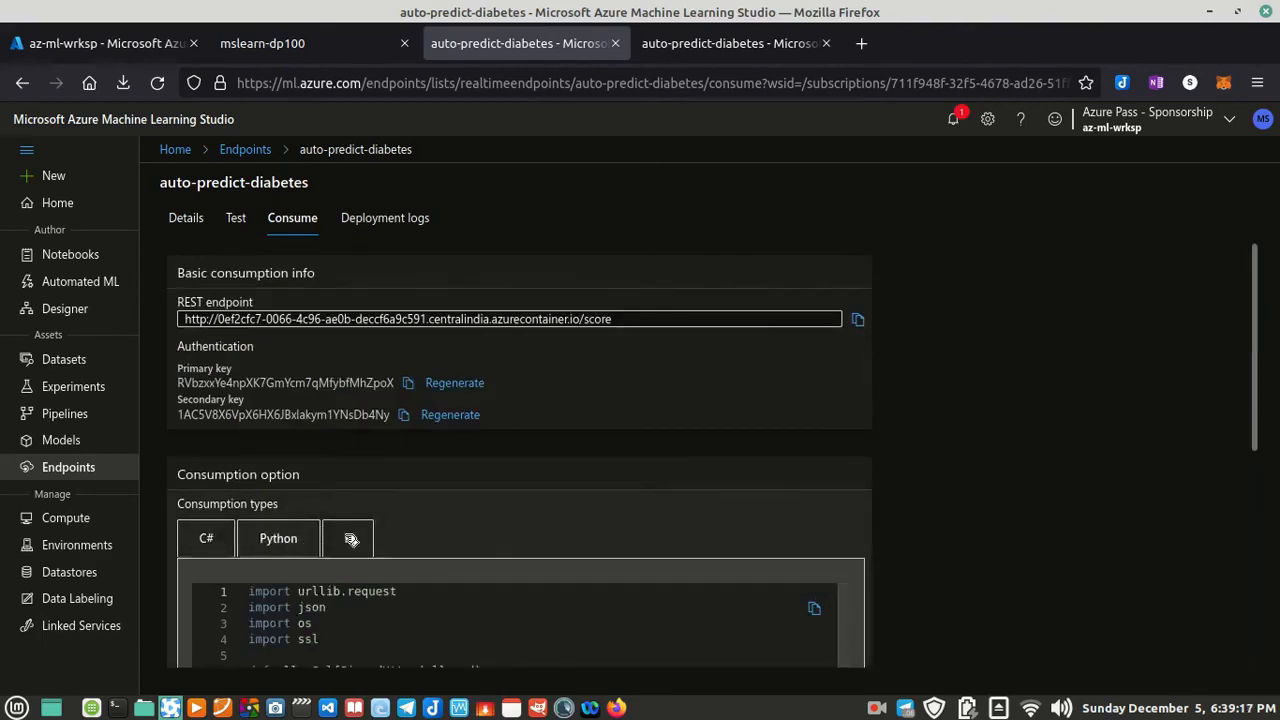
{"action": "left_click_drag", "start_coordinate": [1257, 338], "coordinate": [1262, 549]}
{"action": "scroll", "coordinate": [626, 470], "scroll_direction": "down", "scroll_amount": 2}
{"action": "left_click_drag", "start_coordinate": [560, 628], "coordinate": [590, 627]}
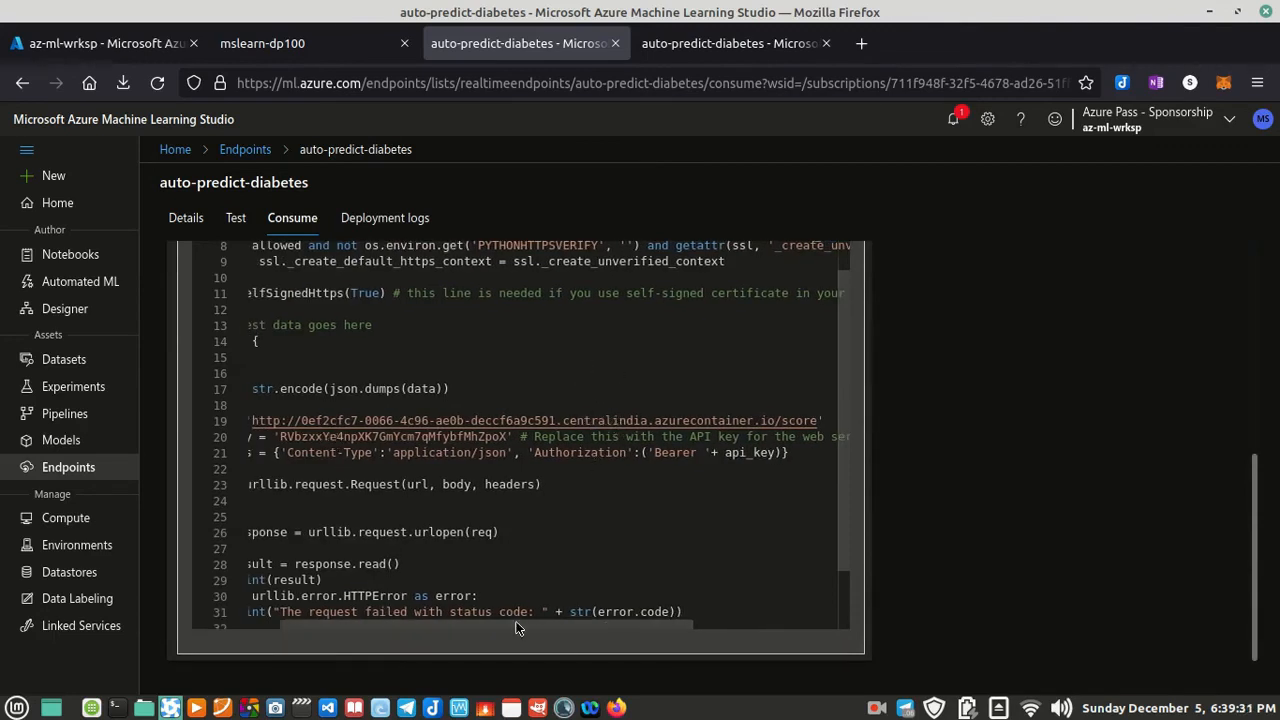
{"action": "left_click_drag", "start_coordinate": [506, 625], "coordinate": [440, 624]}
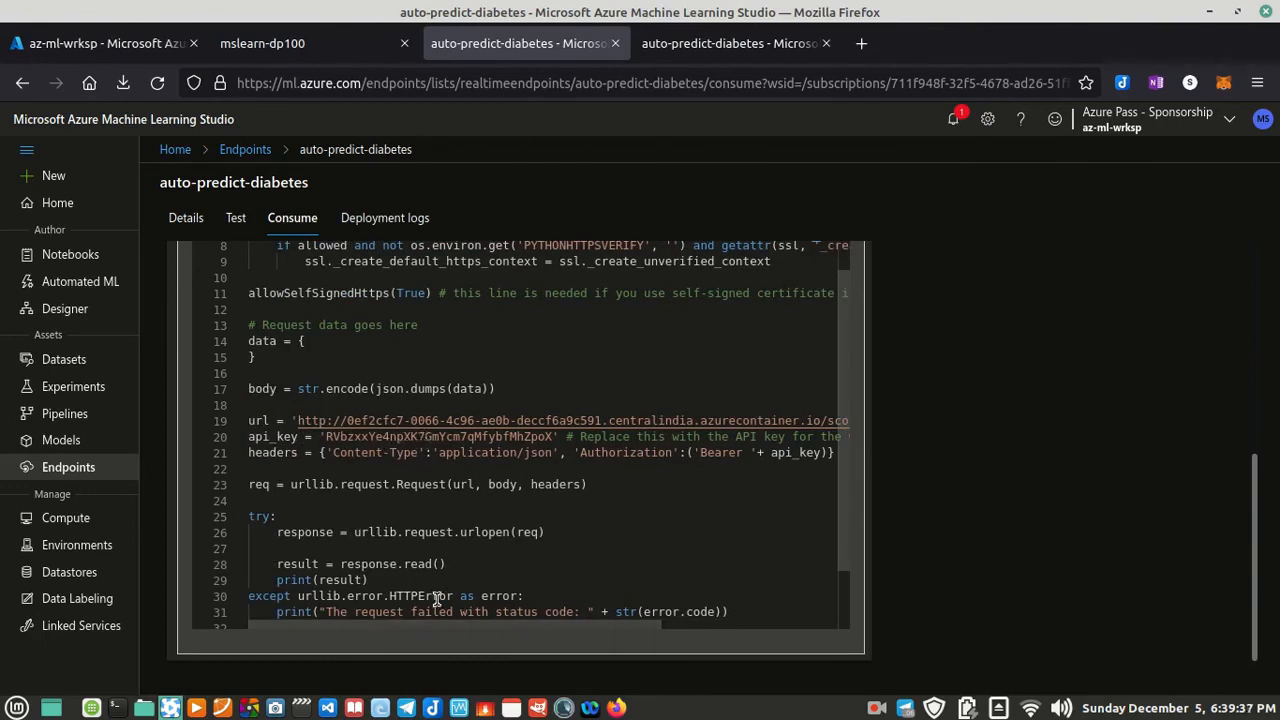
Step: Read the rest of the Python consumption sample down to its error handling and return to the basic consumption info
{"action": "scroll", "coordinate": [522, 504], "scroll_direction": "down", "scroll_amount": 2}
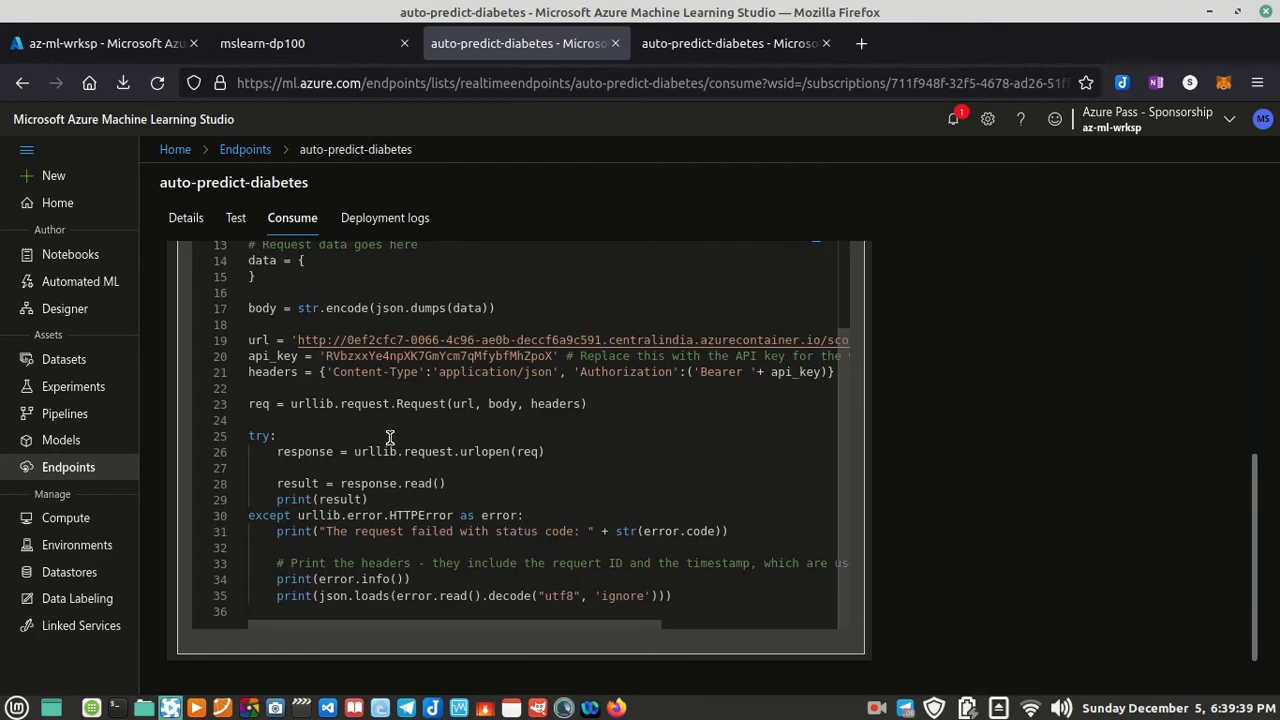
{"action": "scroll", "coordinate": [650, 516], "scroll_direction": "up", "scroll_amount": 4}
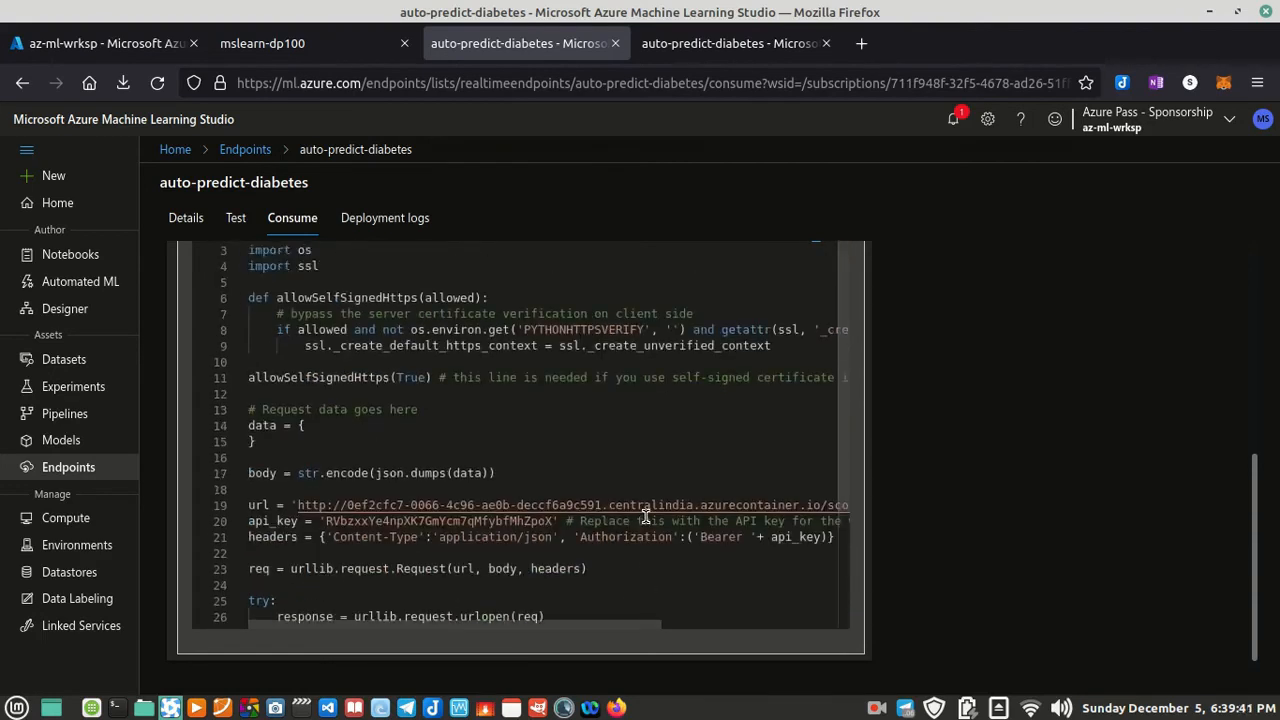
{"action": "scroll", "coordinate": [740, 548], "scroll_direction": "up", "scroll_amount": 1}
{"action": "scroll", "coordinate": [1090, 499], "scroll_direction": "up", "scroll_amount": 3}
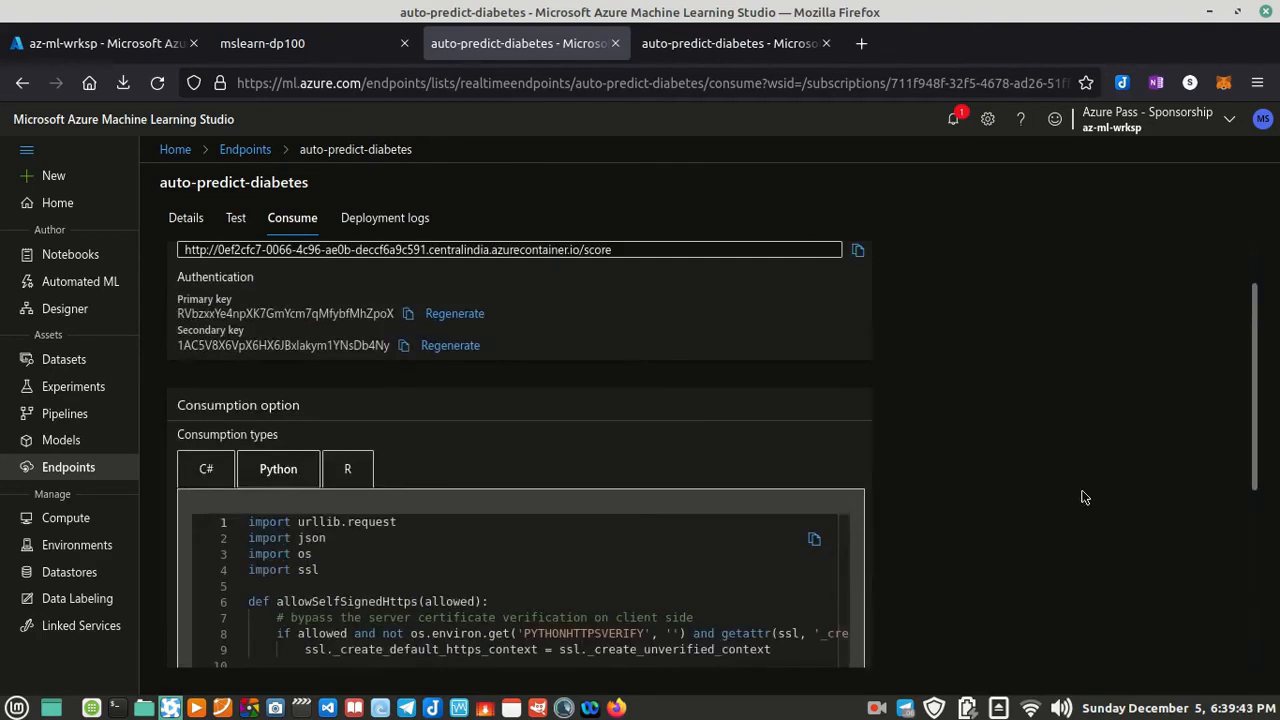
{"action": "scroll", "coordinate": [1085, 497], "scroll_direction": "up", "scroll_amount": 1}
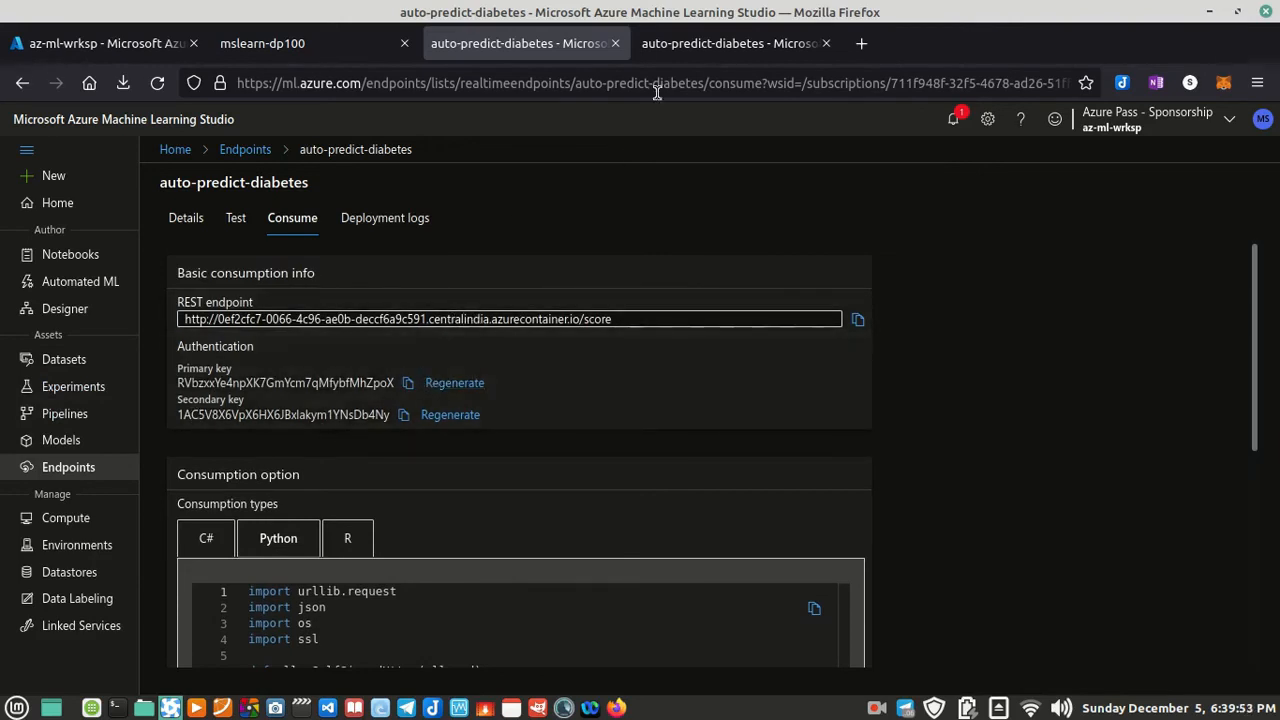
Step: Switch to the mslearn-dp100 lab page and read the notebook instructions under "Test the deployed service"
{"action": "left_click", "coordinate": [676, 54]}
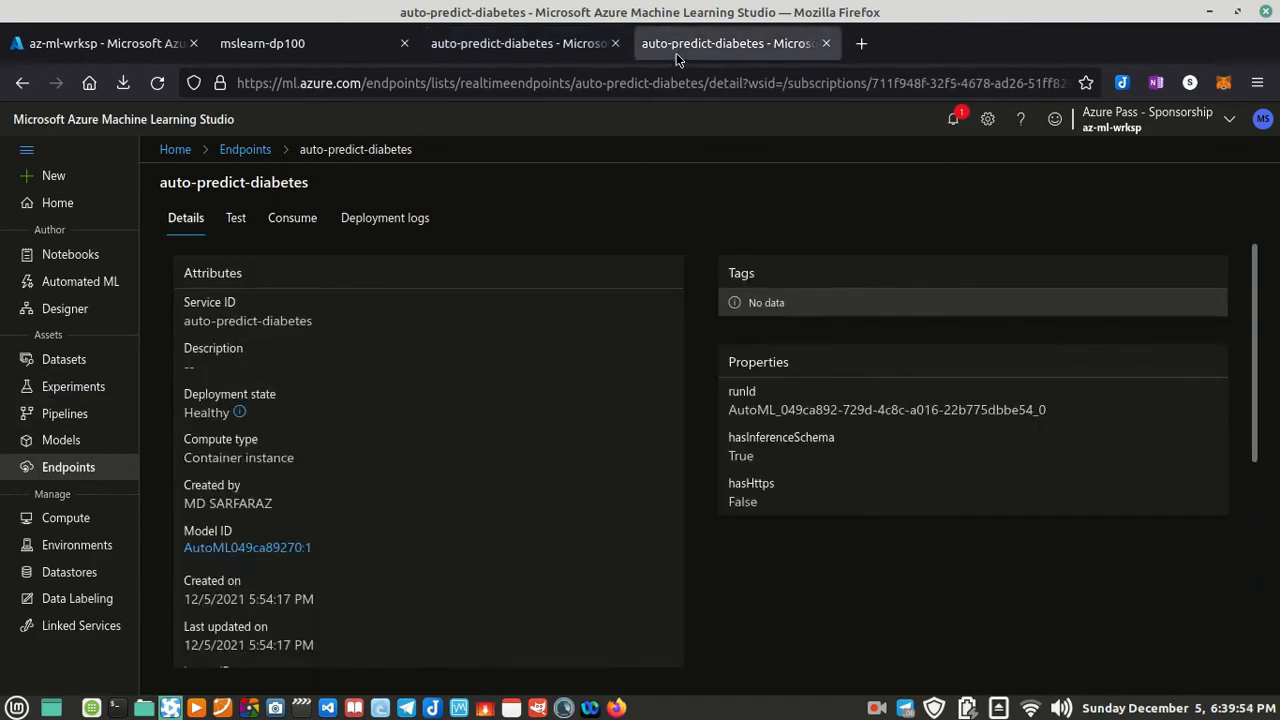
{"action": "left_click", "coordinate": [570, 49]}
{"action": "left_click", "coordinate": [347, 50]}
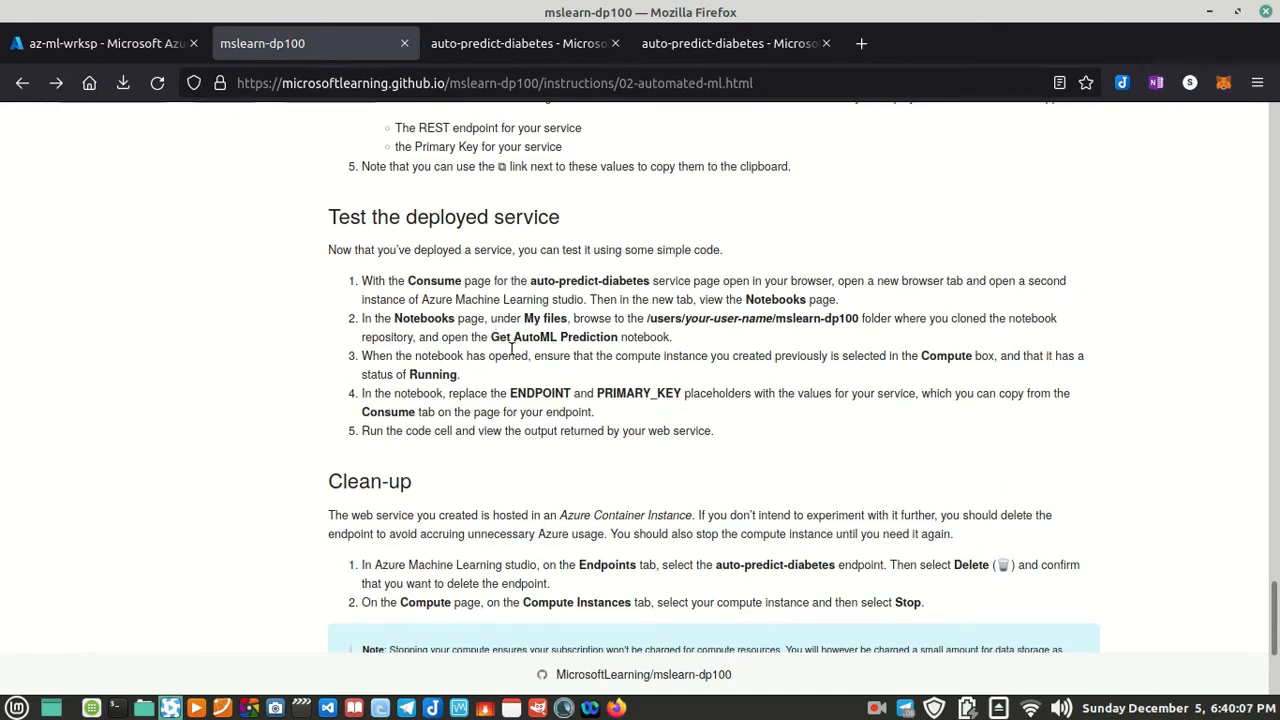
Step: In the second studio browser tab, open the 02 - Get AutoML Prediction.ipynb notebook from the mslearn-dp100 folder under Notebooks
{"action": "left_click", "coordinate": [730, 43]}
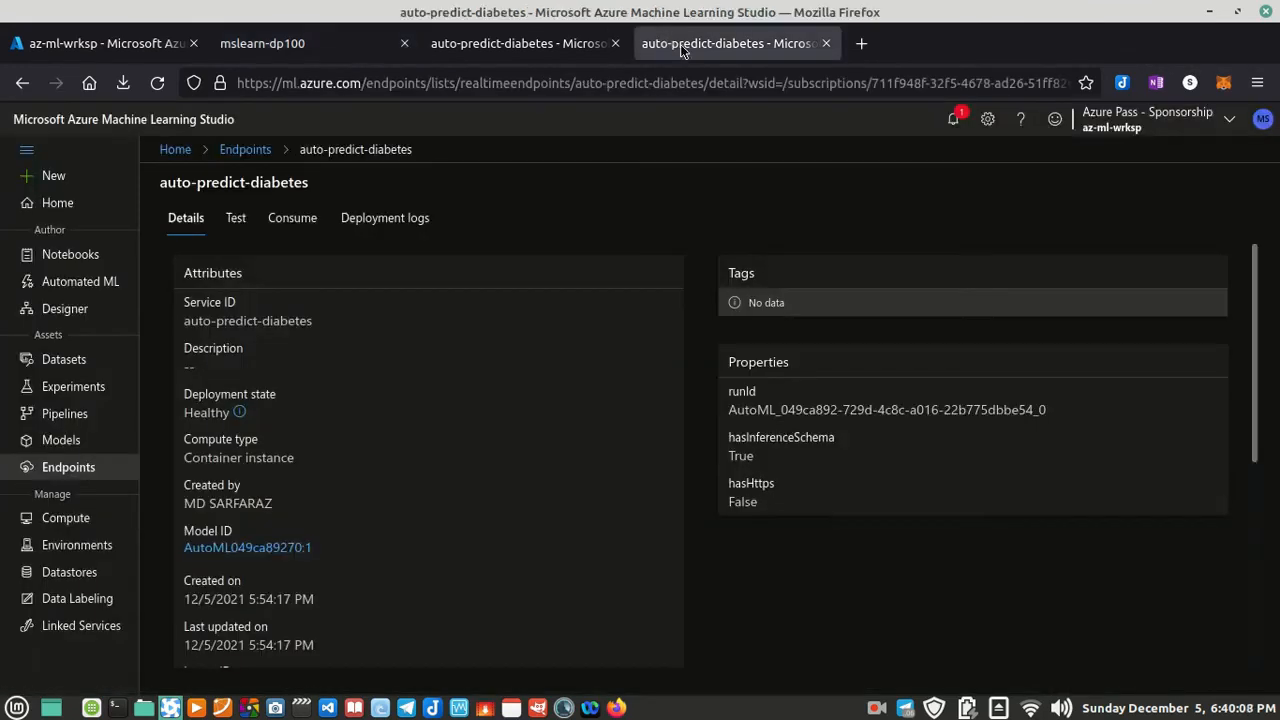
{"action": "left_click", "coordinate": [98, 256]}
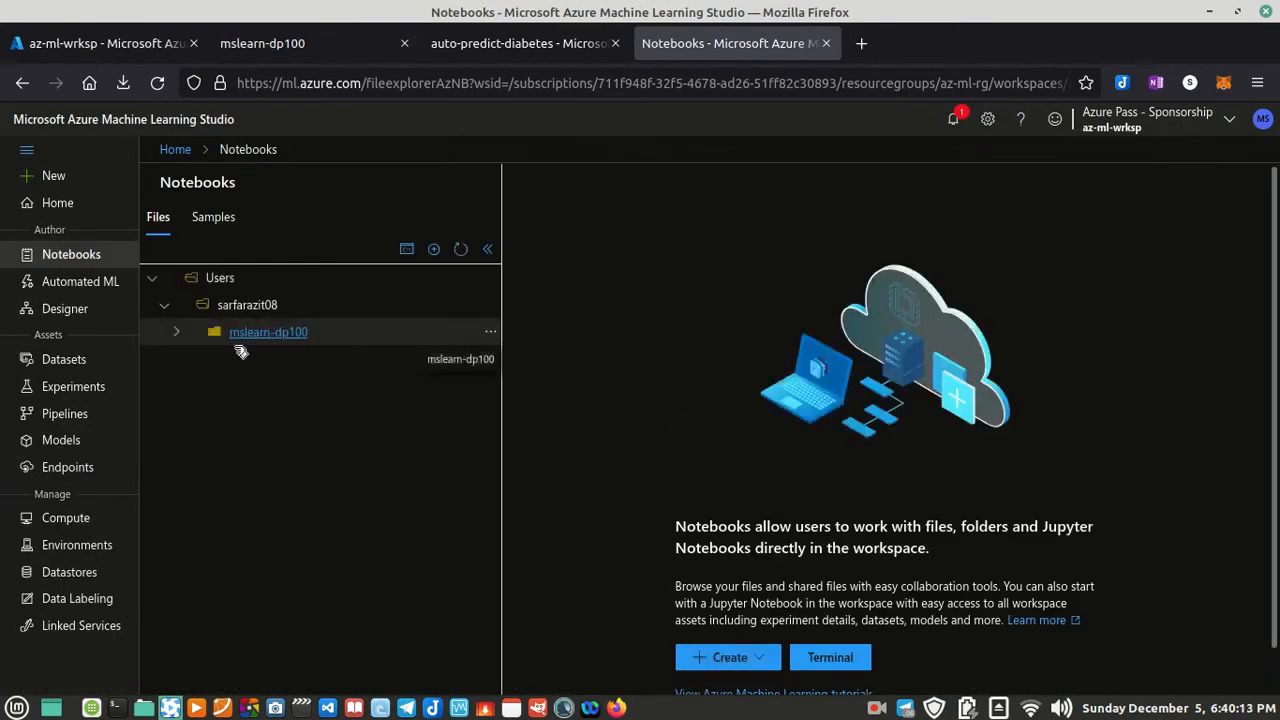
{"action": "left_click", "coordinate": [177, 333]}
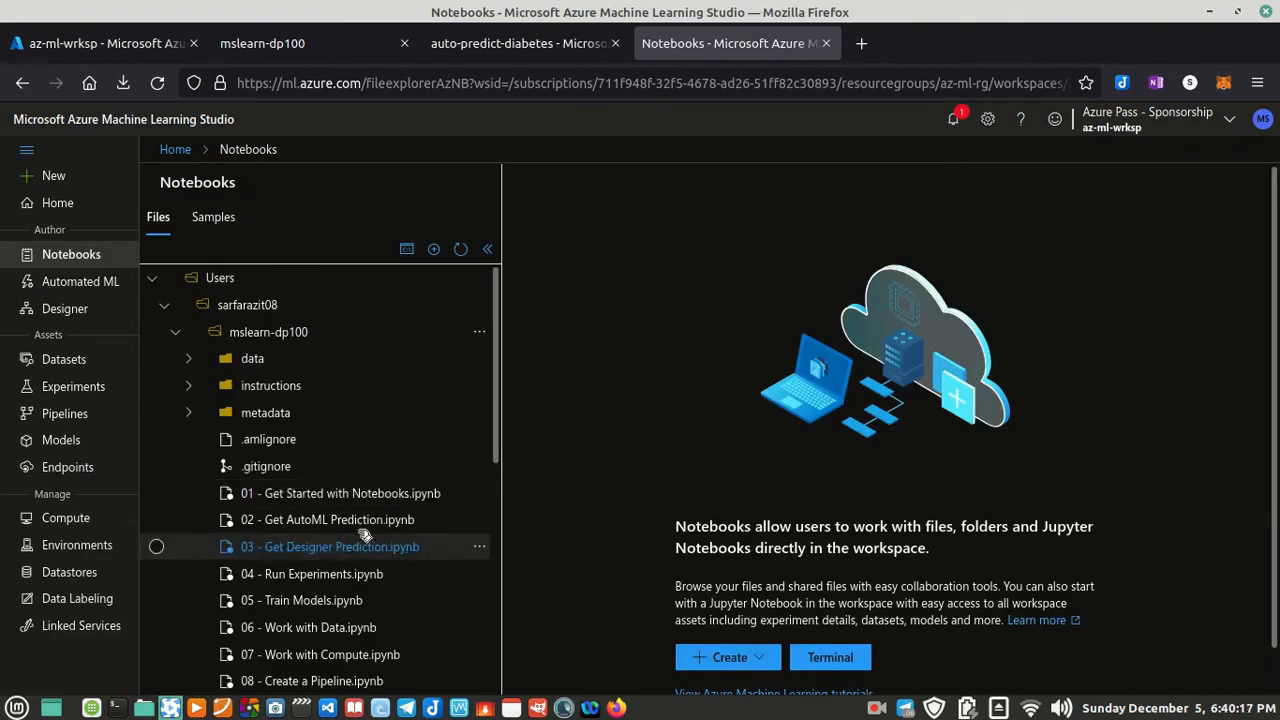
{"action": "left_click", "coordinate": [368, 550]}
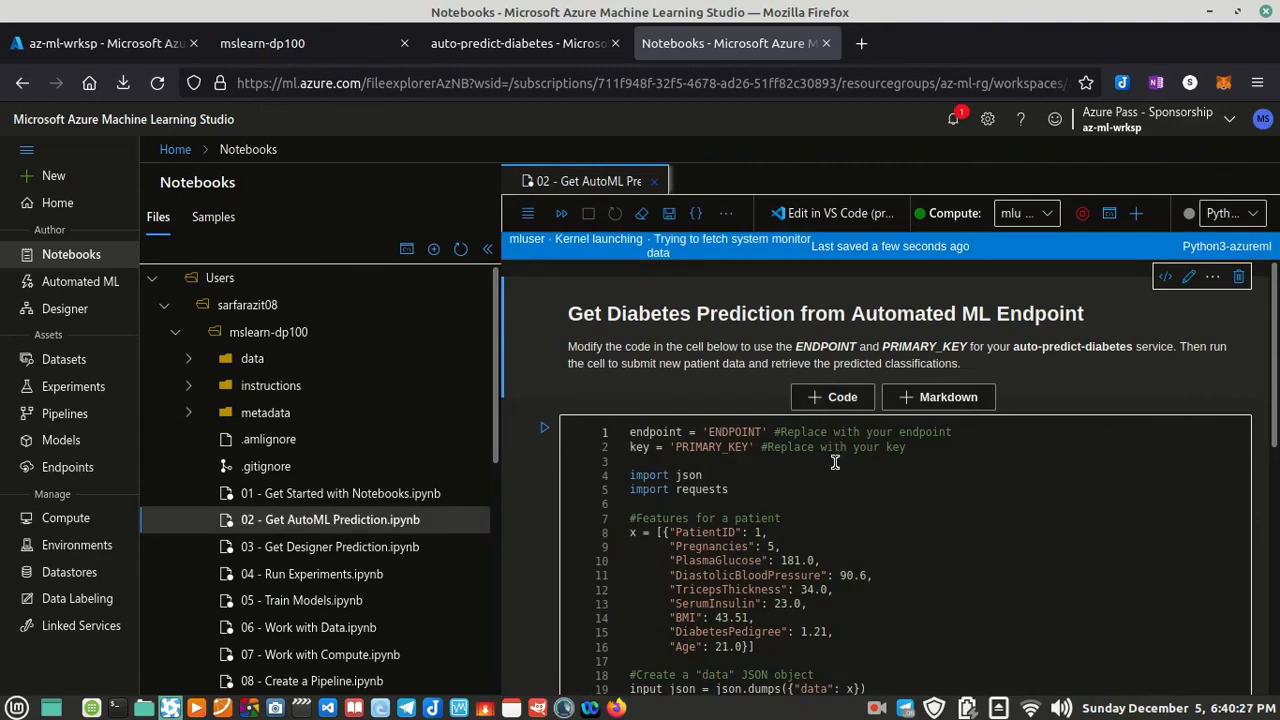
Step: Check the notebook's ENDPOINT and PRIMARY_KEY placeholders, its selected compute instance and the available kernels
{"action": "double_click", "coordinate": [738, 431]}
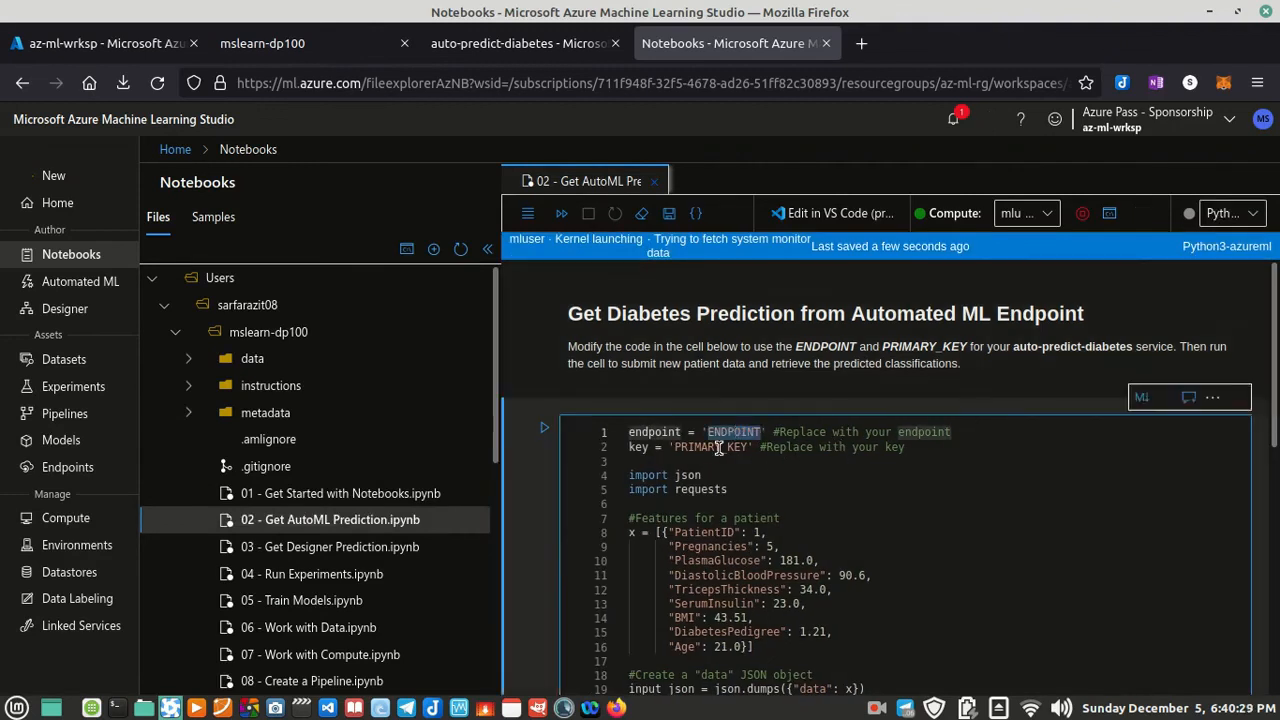
{"action": "double_click", "coordinate": [718, 448]}
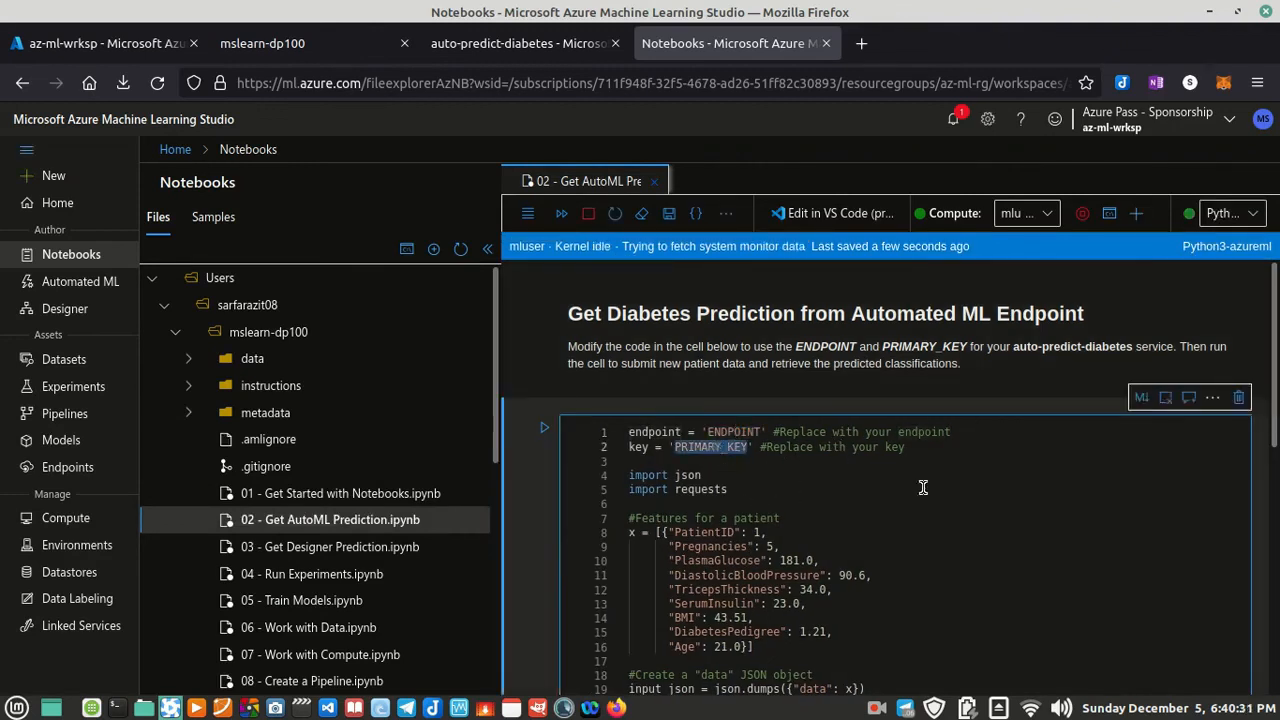
{"action": "scroll", "coordinate": [1048, 545], "scroll_direction": "down", "scroll_amount": 1}
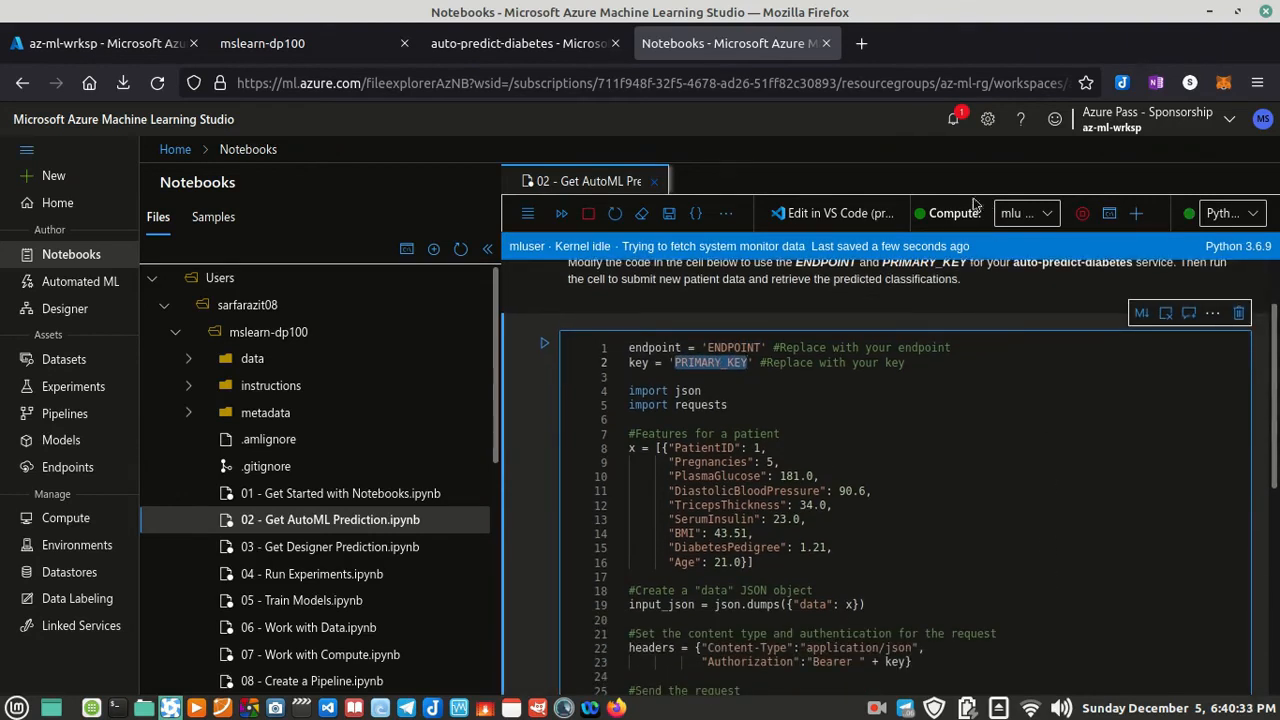
{"action": "left_click", "coordinate": [1012, 214]}
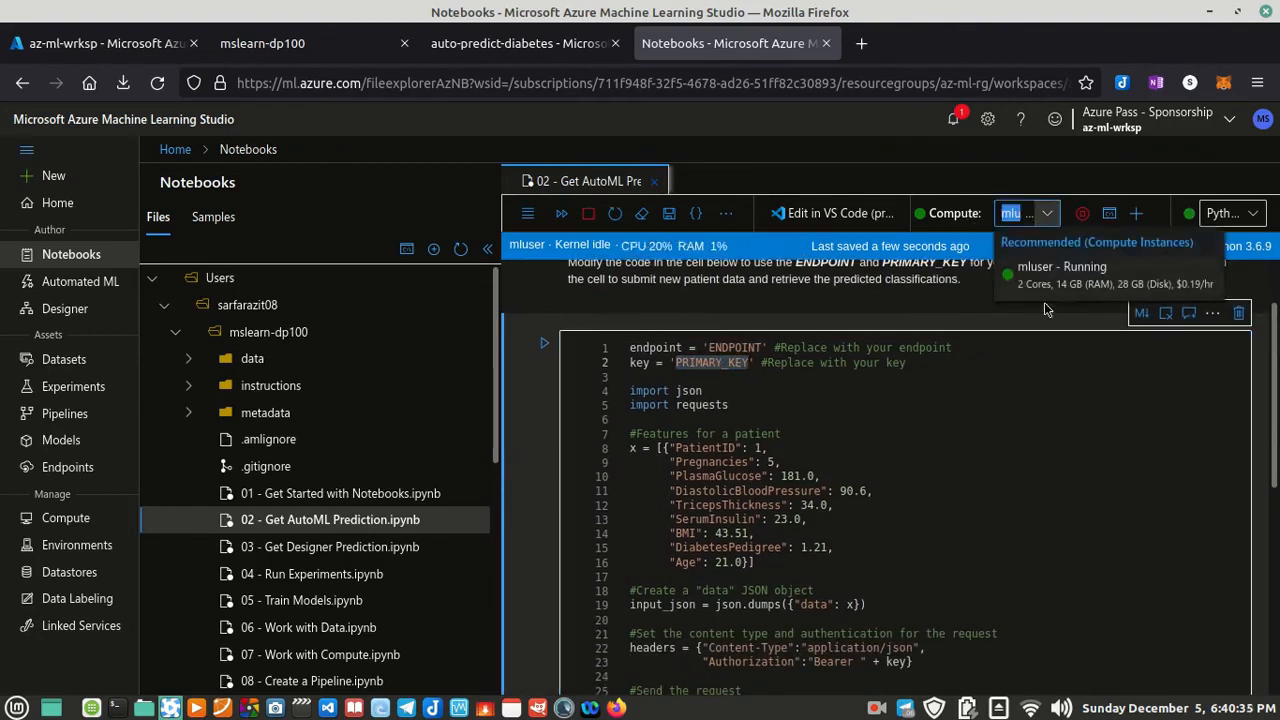
{"action": "left_click", "coordinate": [1229, 211]}
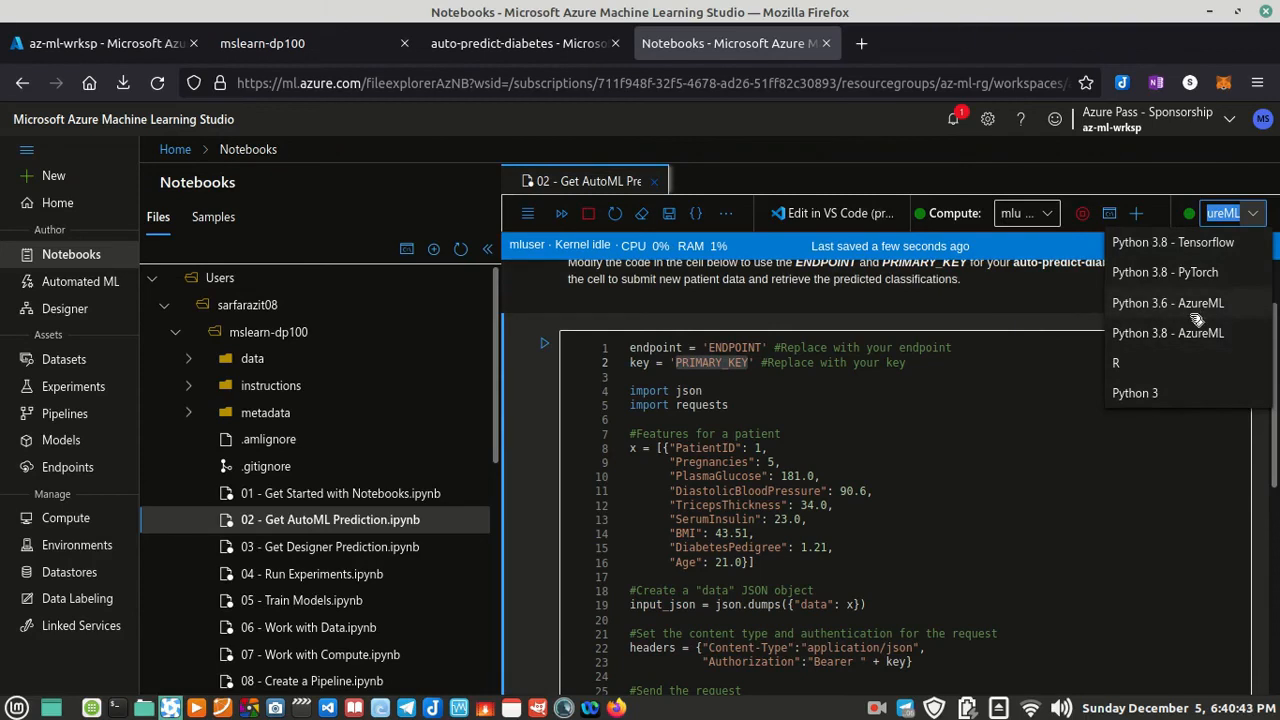
{"action": "left_click", "coordinate": [1076, 467]}
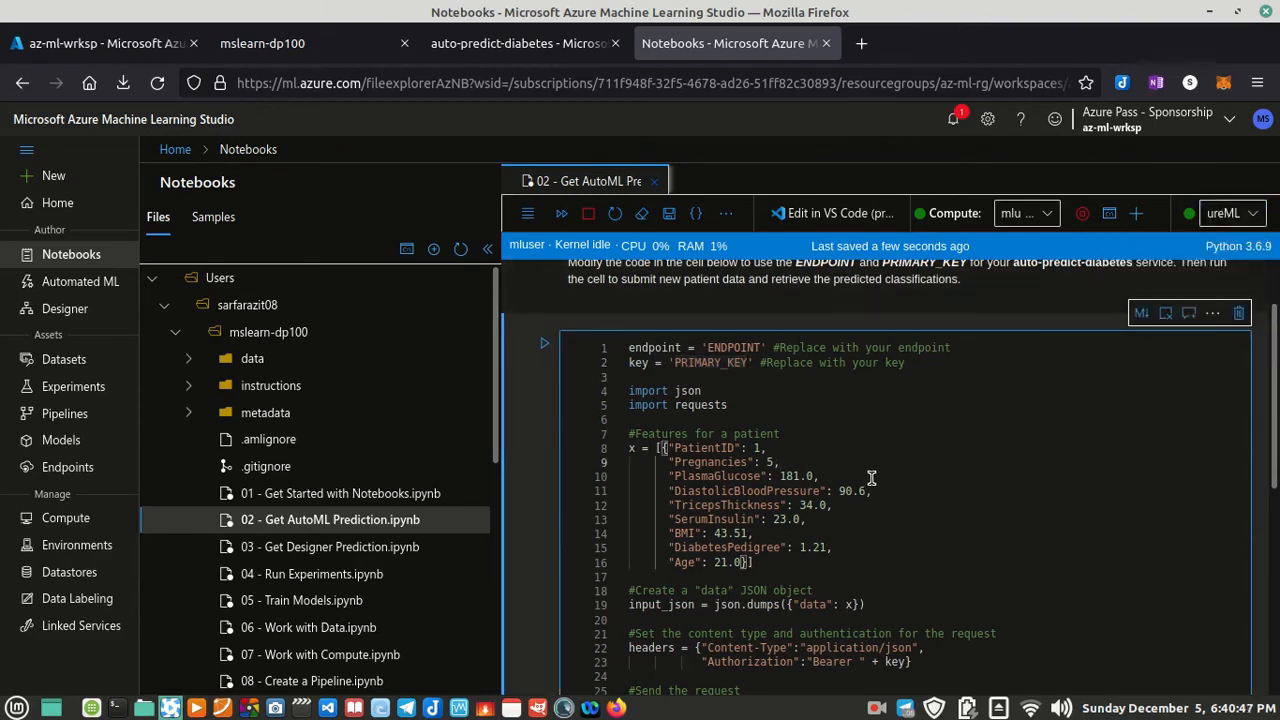
Step: Replace the ENDPOINT placeholder in the notebook code with the REST endpoint URL copied from the auto-predict-diabetes Consume page
{"action": "double_click", "coordinate": [731, 347]}
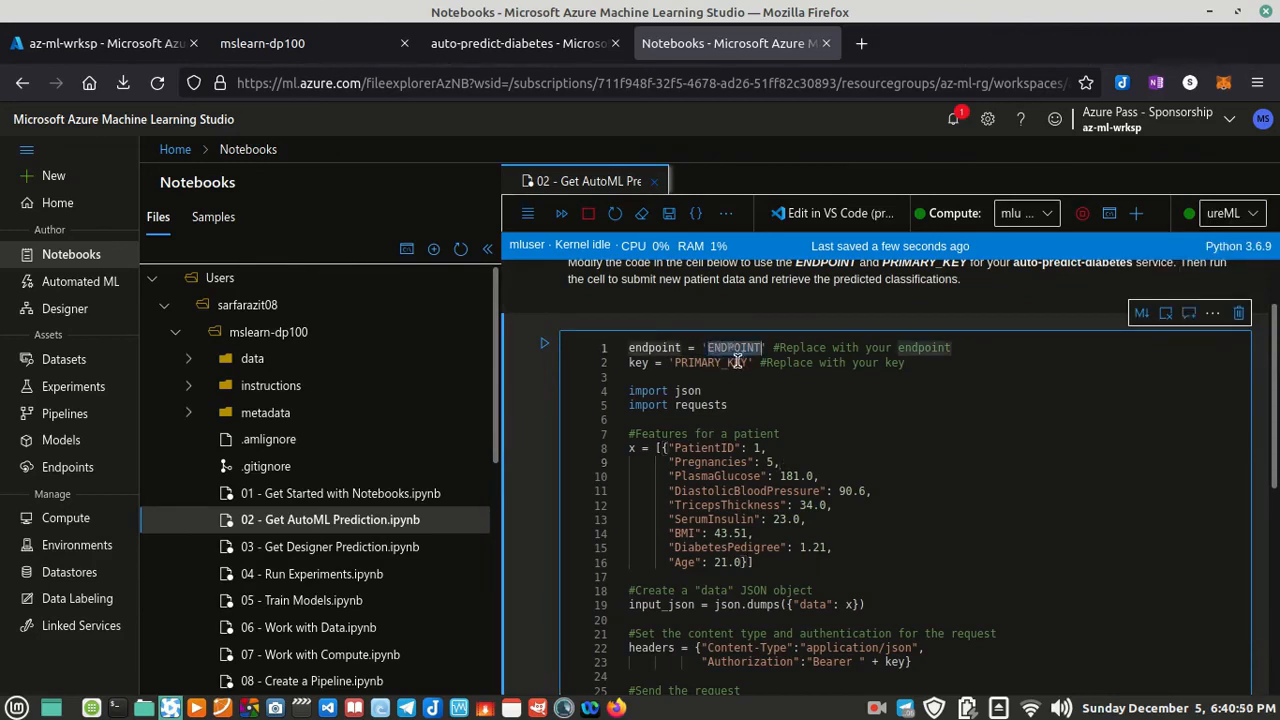
{"action": "left_click", "coordinate": [535, 44]}
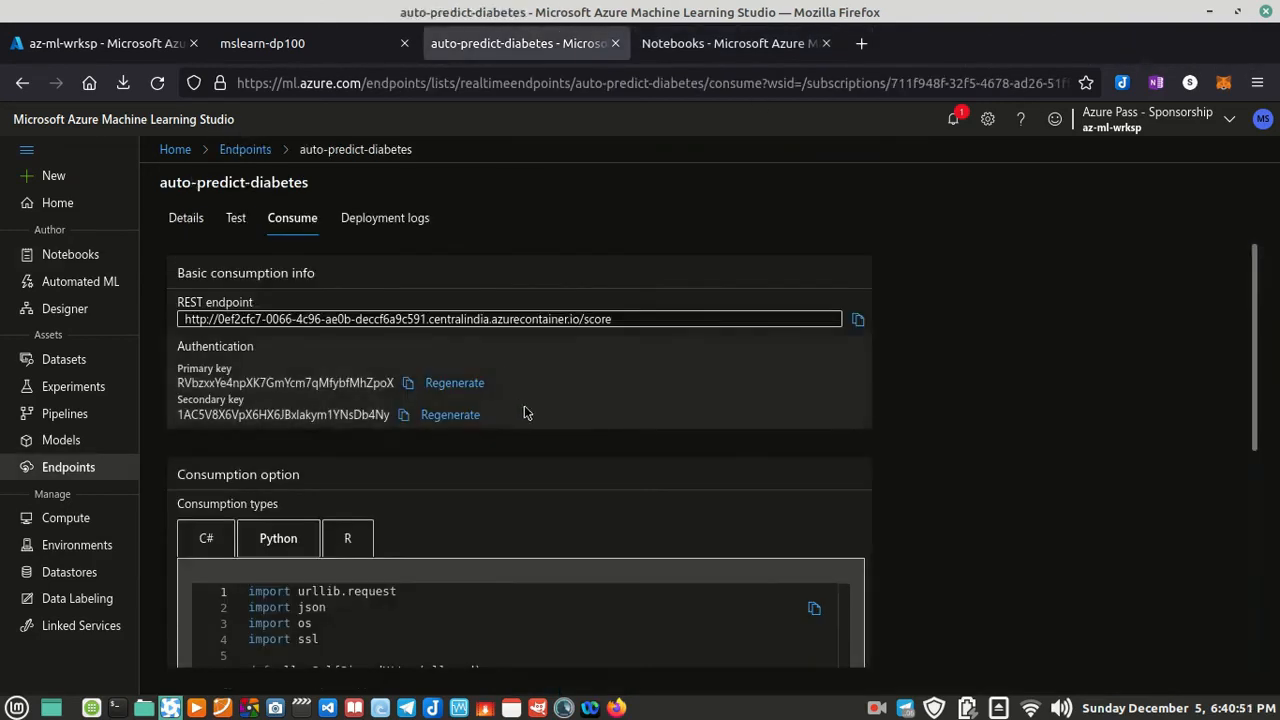
{"action": "left_click", "coordinate": [856, 319]}
{"action": "left_click", "coordinate": [720, 43]}
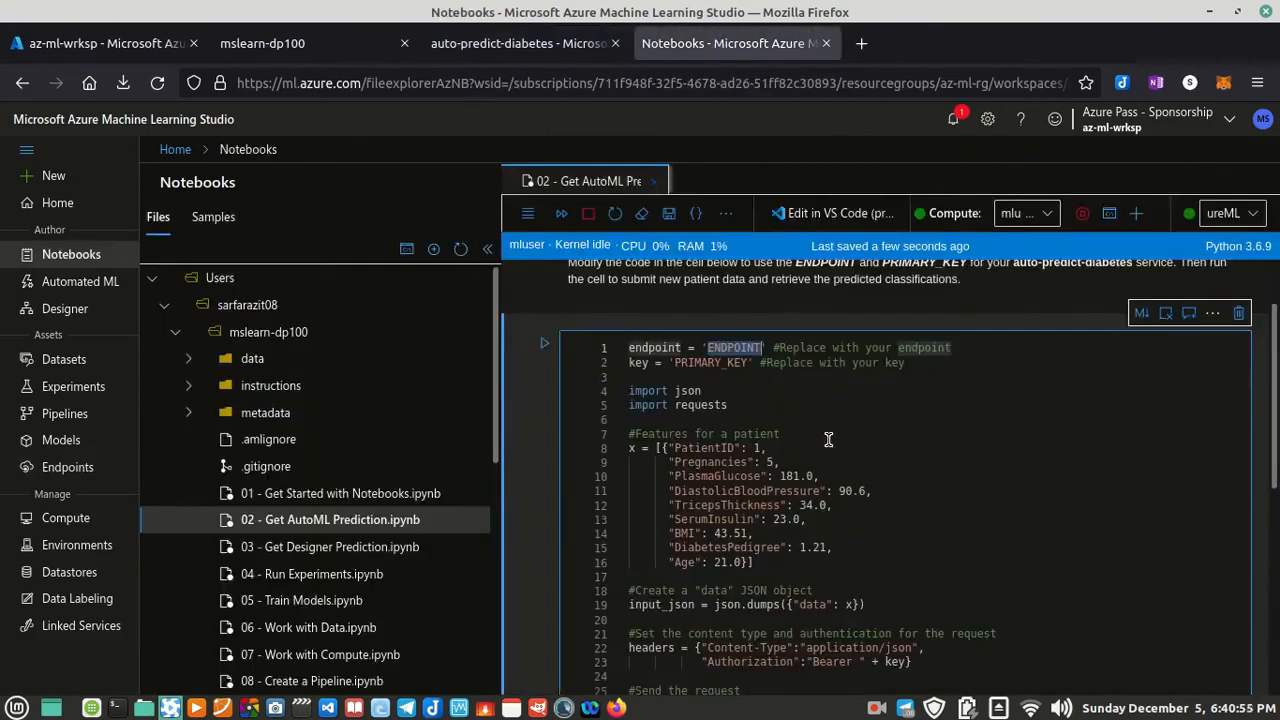
{"action": "key", "text": "ctrl+v"}
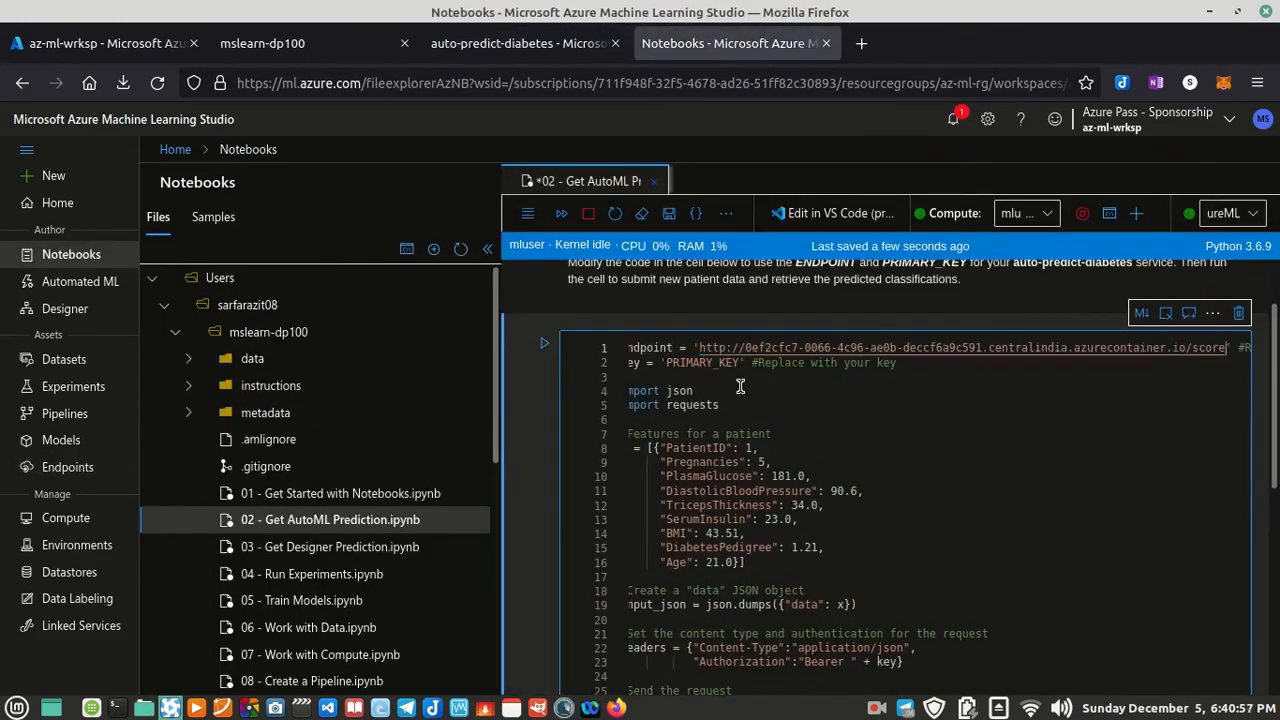
Step: Replace the PRIMARY_KEY placeholder in the notebook code with the primary key copied from the auto-predict-diabetes Consume page
{"action": "double_click", "coordinate": [700, 363]}
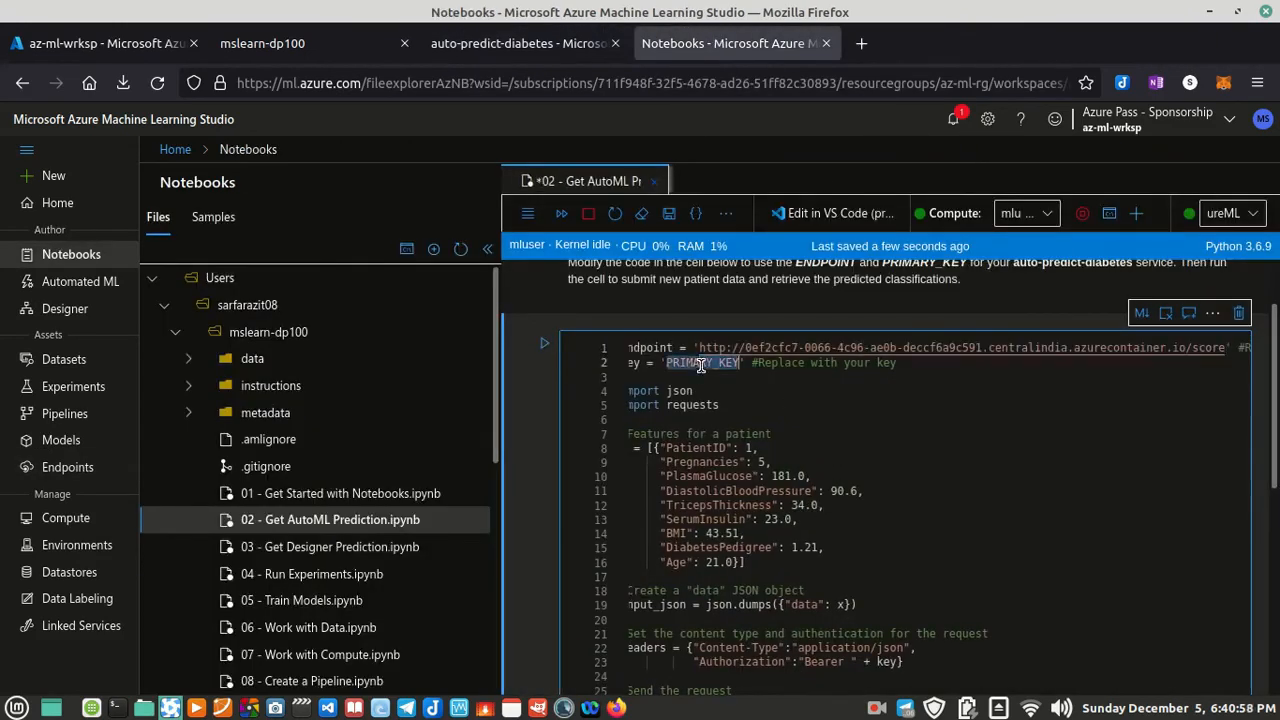
{"action": "left_click", "coordinate": [515, 45]}
{"action": "left_click", "coordinate": [408, 383]}
{"action": "left_click", "coordinate": [690, 56]}
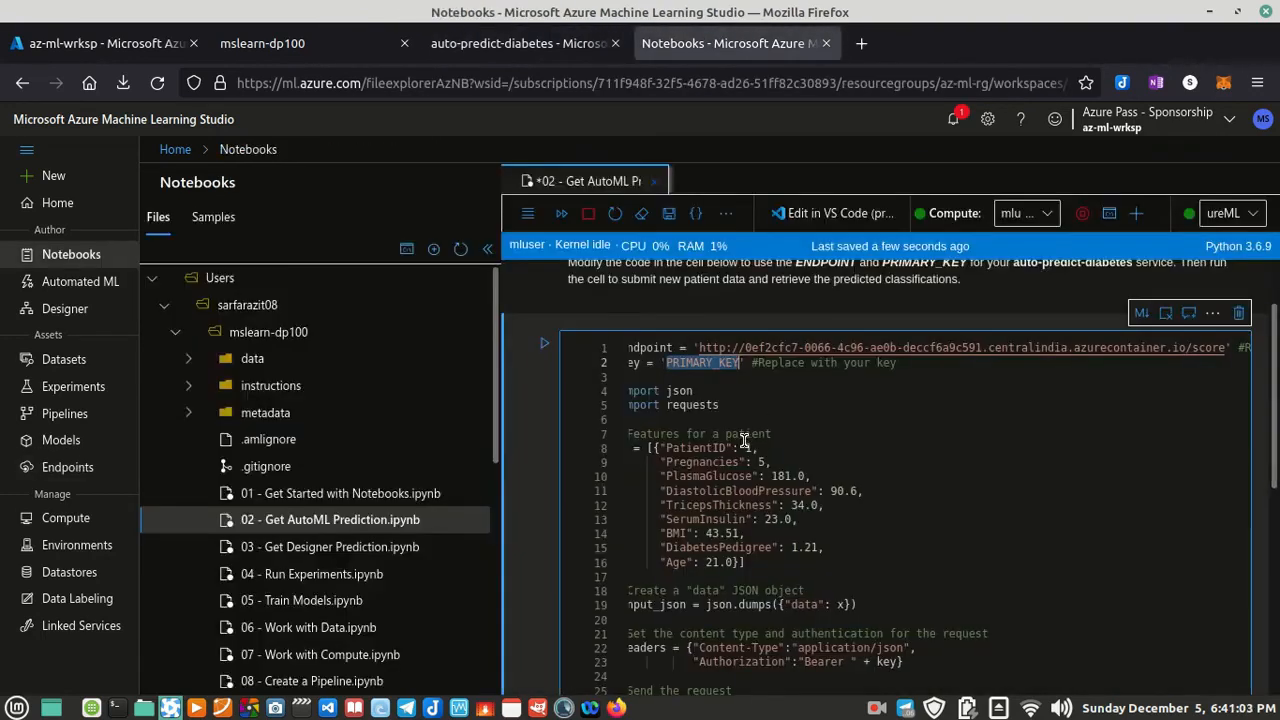
{"action": "key", "text": "ctrl+v"}
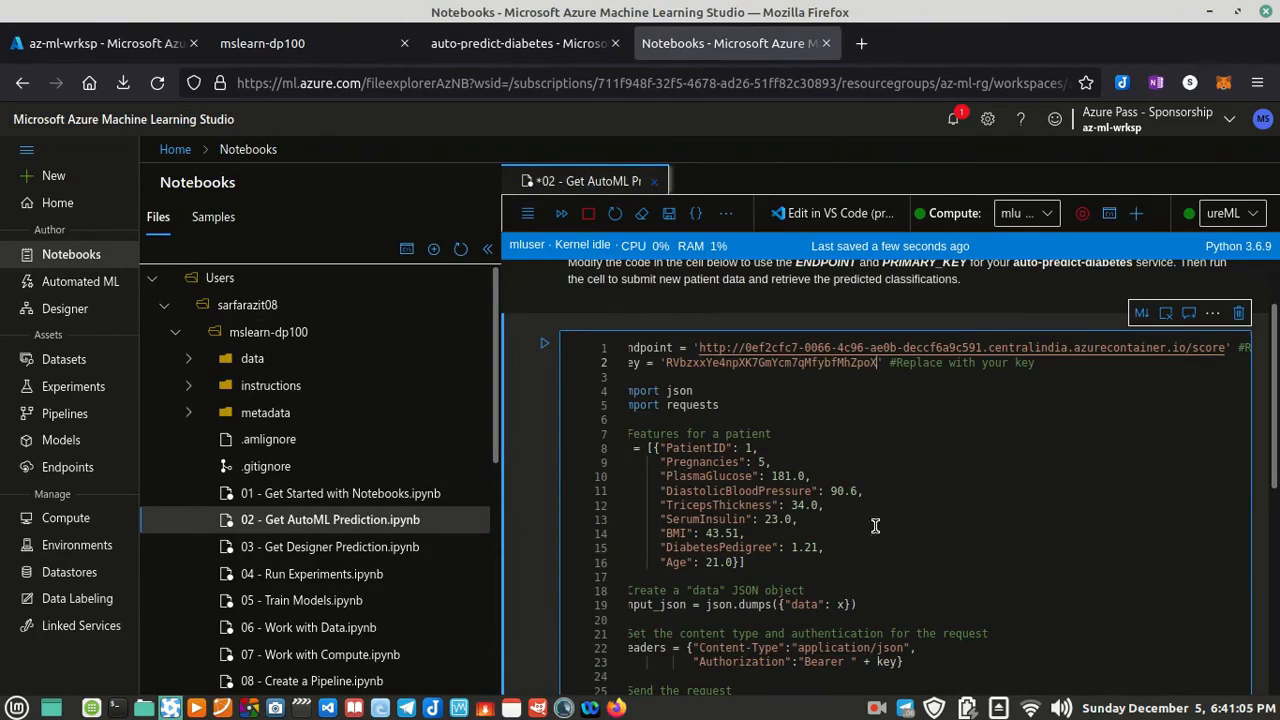
Step: Review the completed prediction code, run the cell and view the output returned by the web service
{"action": "scroll", "coordinate": [835, 540], "scroll_direction": "down", "scroll_amount": 5}
{"action": "scroll", "coordinate": [835, 573], "scroll_direction": "down", "scroll_amount": 3}
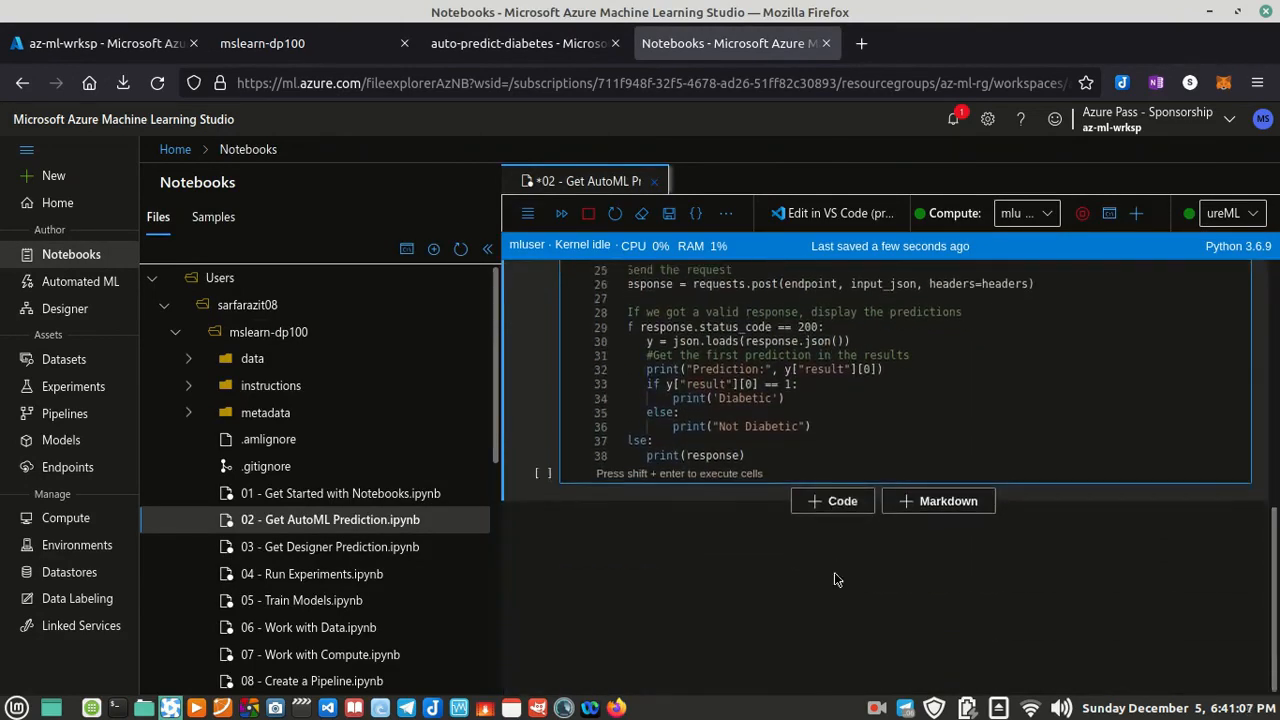
{"action": "scroll", "coordinate": [822, 400], "scroll_direction": "up", "scroll_amount": 10}
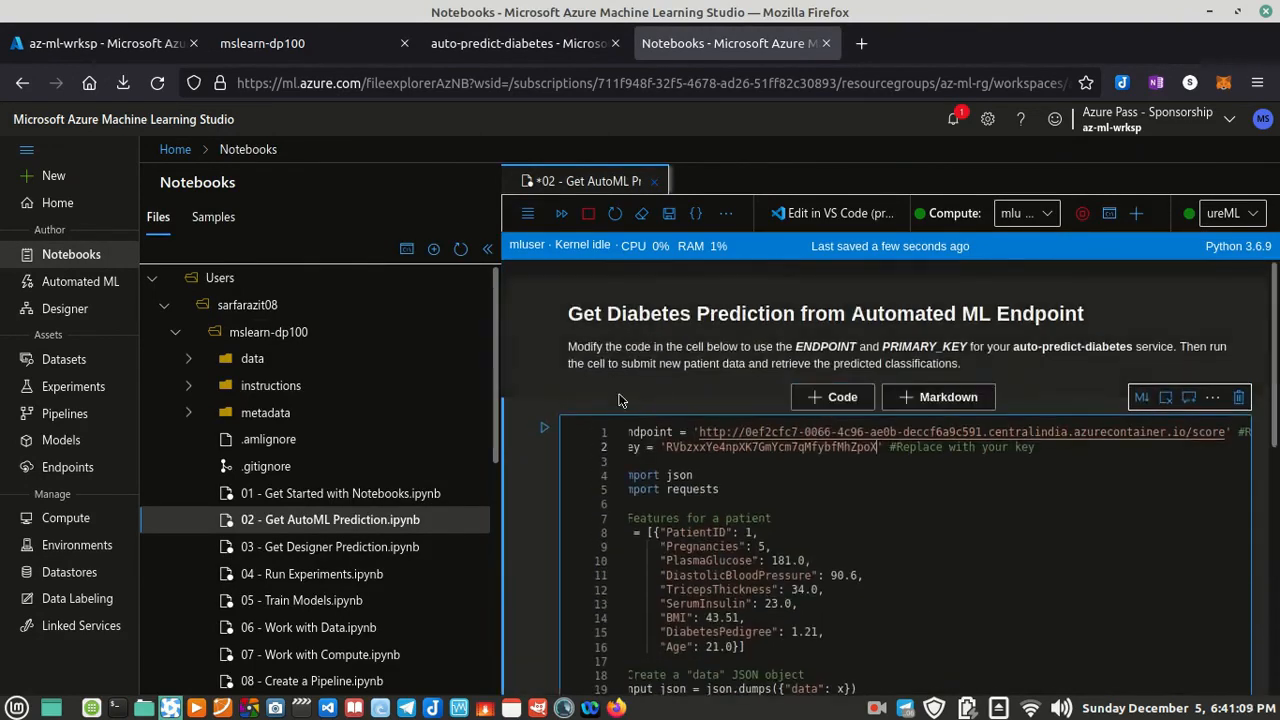
{"action": "left_click", "coordinate": [549, 428]}
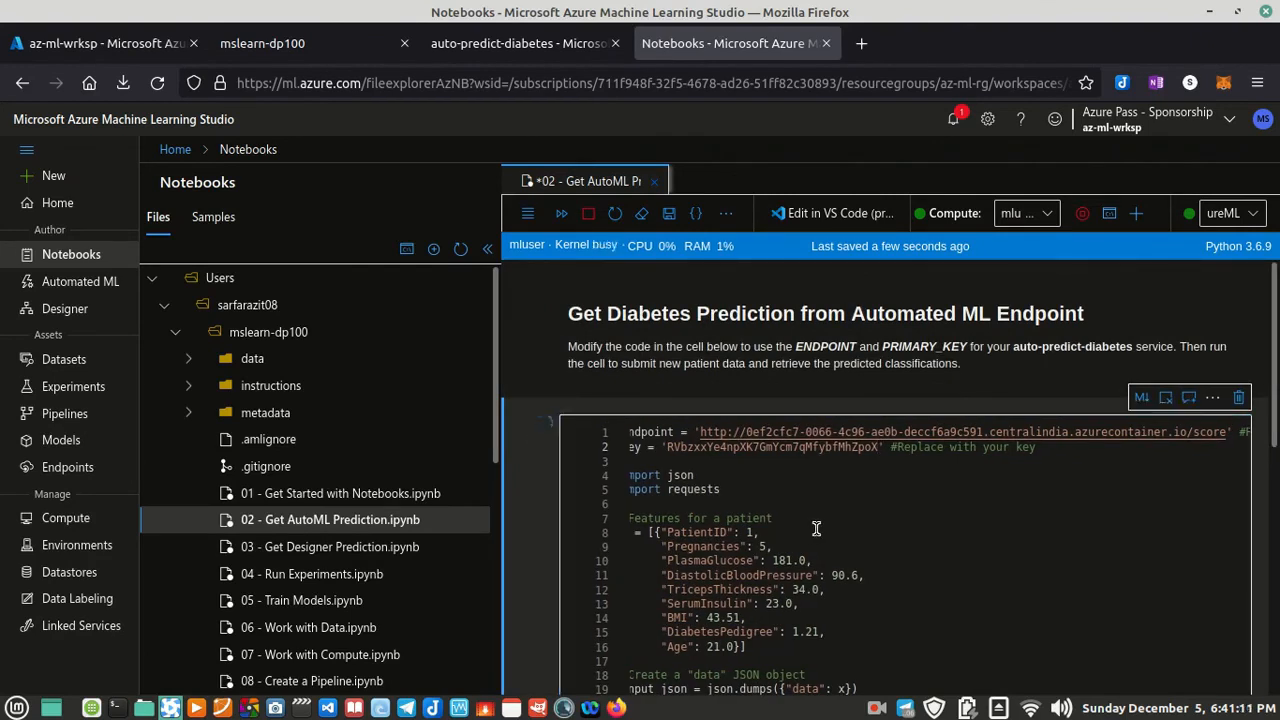
{"action": "scroll", "coordinate": [812, 528], "scroll_direction": "down", "scroll_amount": 8}
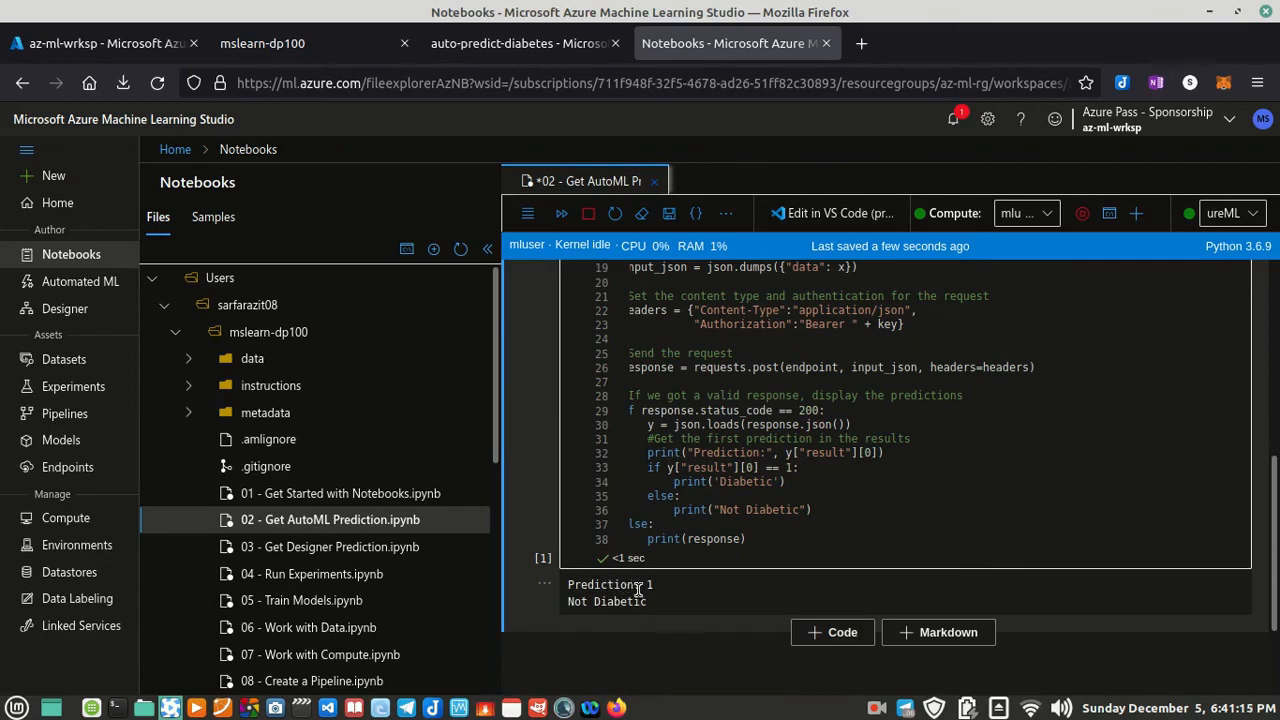
Step: Review the patient features in the cell and narrow the Files pane so the notebook code has more width
{"action": "scroll", "coordinate": [687, 578], "scroll_direction": "up", "scroll_amount": 5}
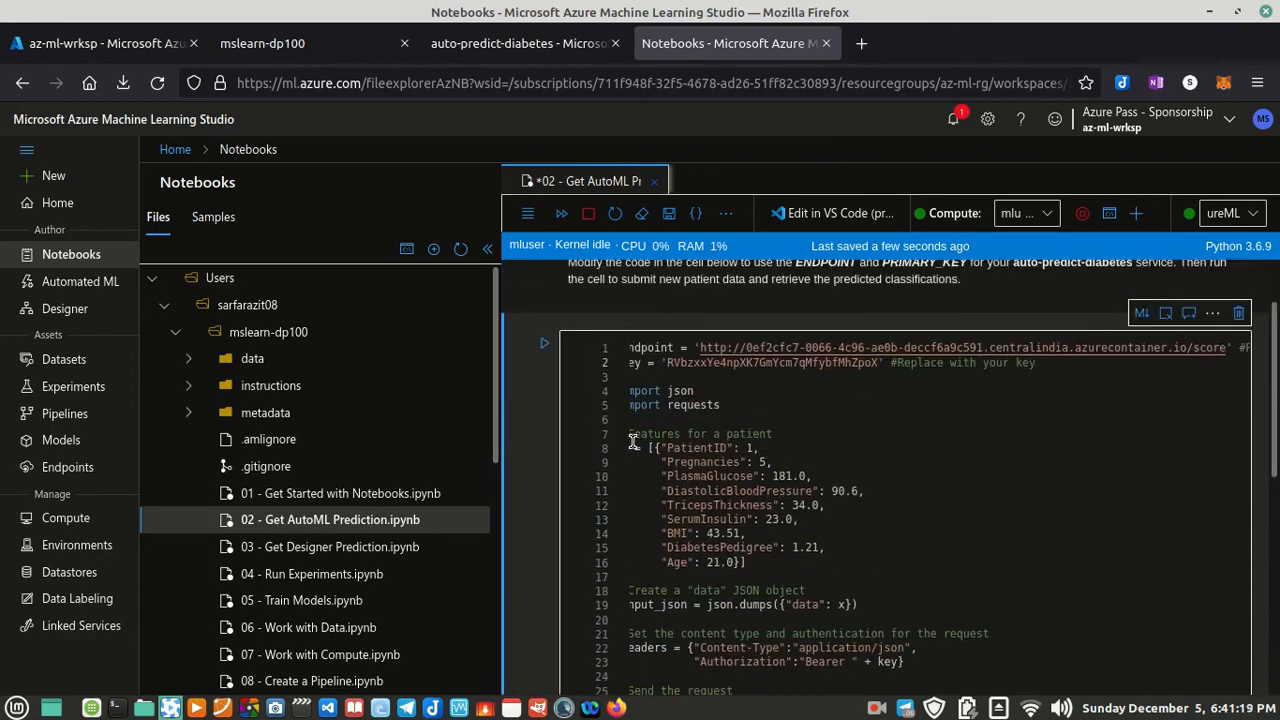
{"action": "scroll", "coordinate": [700, 520], "scroll_direction": "down", "scroll_amount": 2}
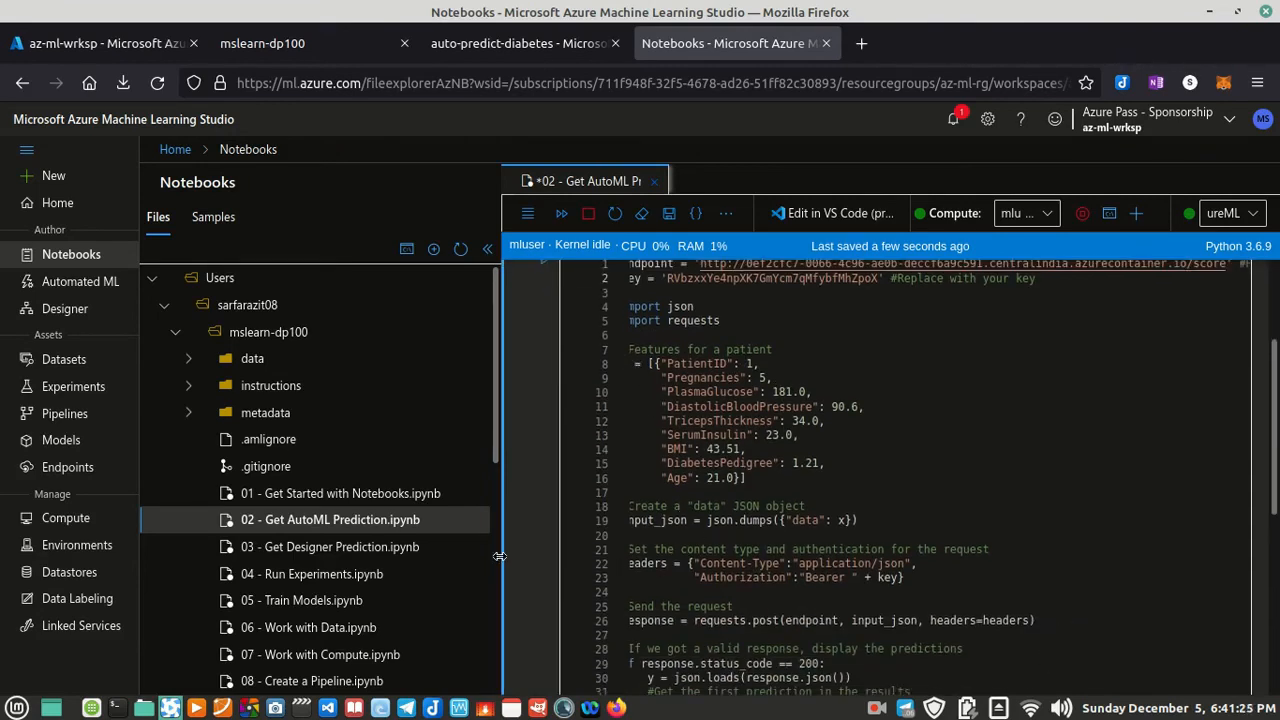
{"action": "left_click_drag", "start_coordinate": [499, 556], "coordinate": [430, 557]}
{"action": "left_click", "coordinate": [633, 540]}
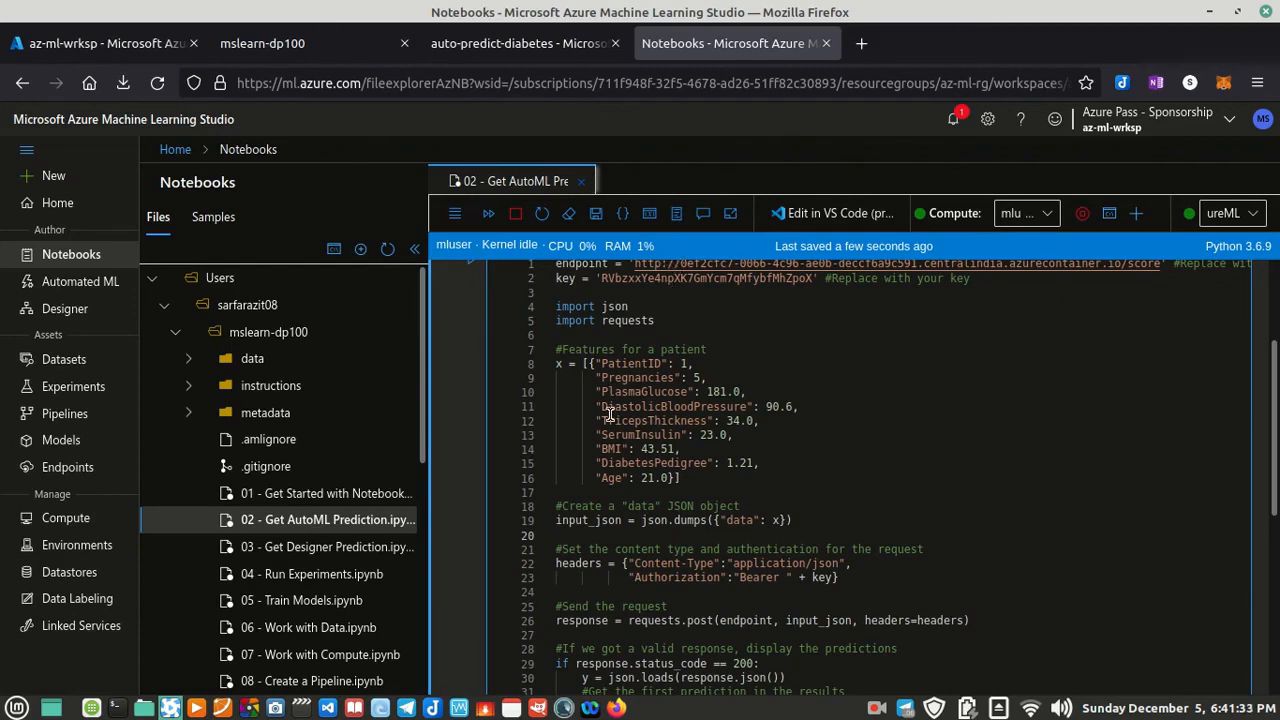
Step: Examine how the patient features become input_json and are posted to the endpoint, along with the code that prints the prediction
{"action": "left_click_drag", "start_coordinate": [590, 363], "coordinate": [683, 477]}
{"action": "scroll", "coordinate": [731, 450], "scroll_direction": "down", "scroll_amount": 2}
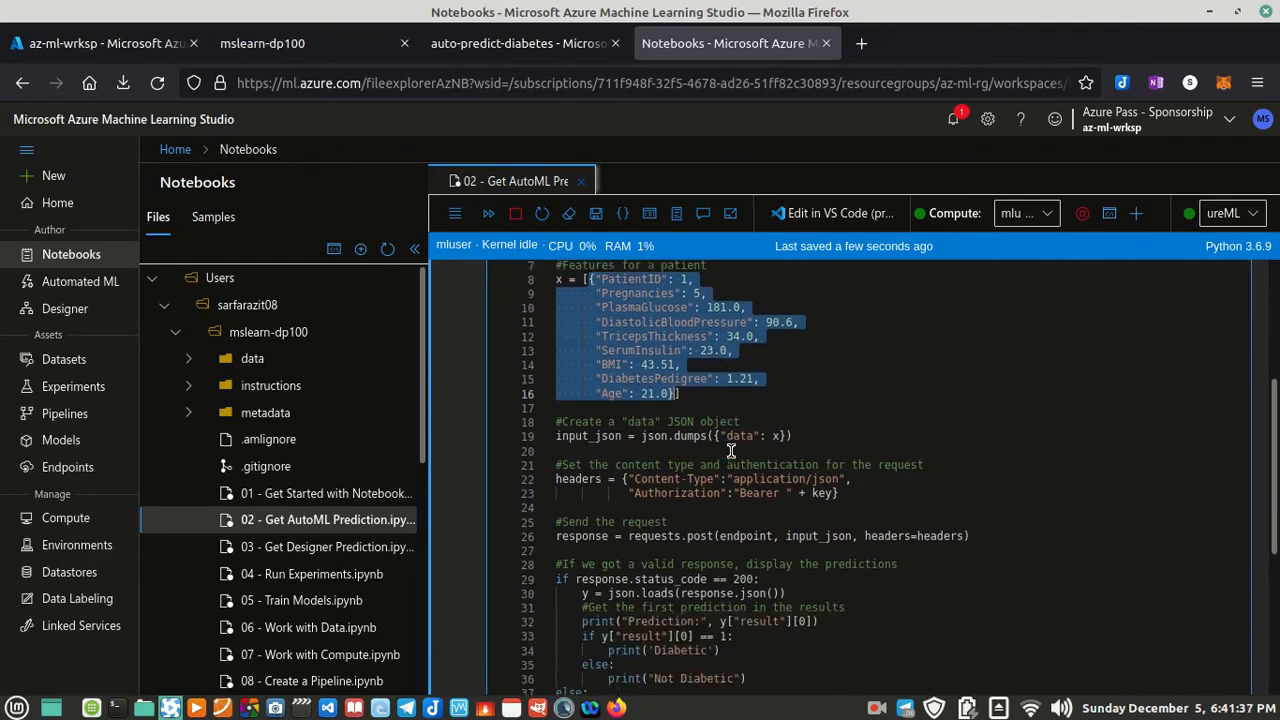
{"action": "left_click", "coordinate": [581, 437]}
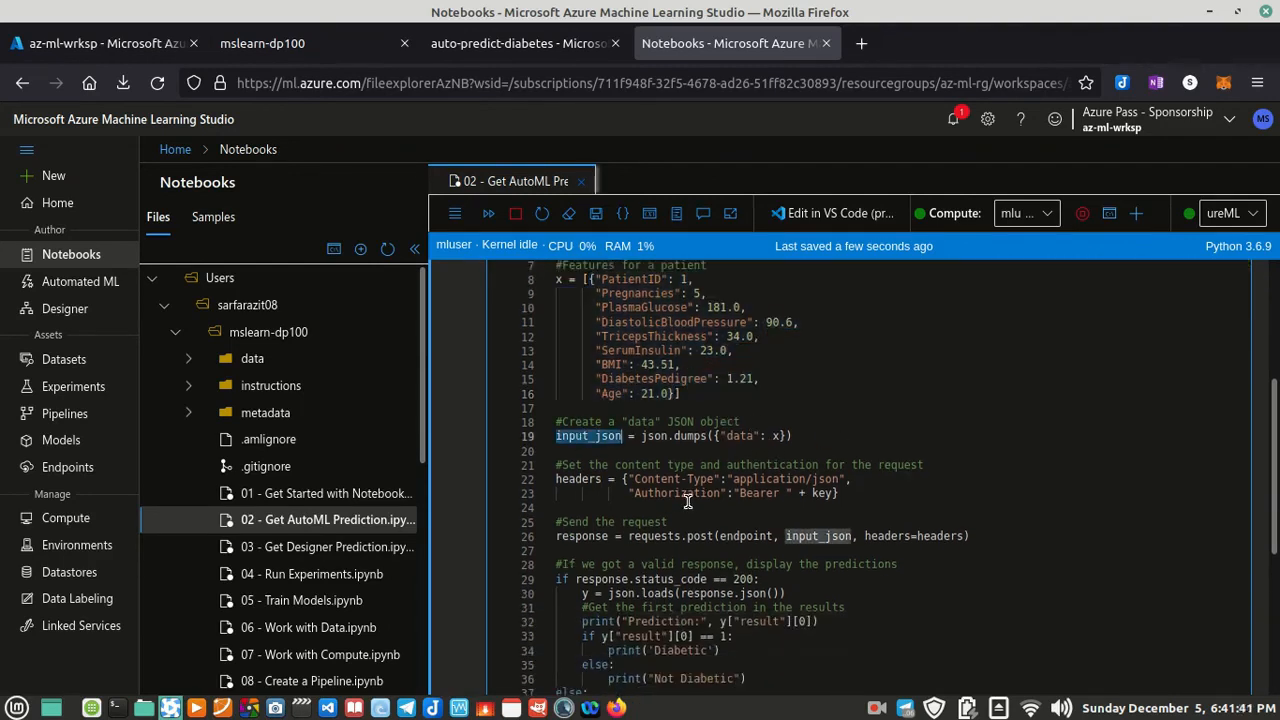
{"action": "scroll", "coordinate": [688, 500], "scroll_direction": "down", "scroll_amount": 3}
{"action": "scroll", "coordinate": [712, 480], "scroll_direction": "down", "scroll_amount": 2}
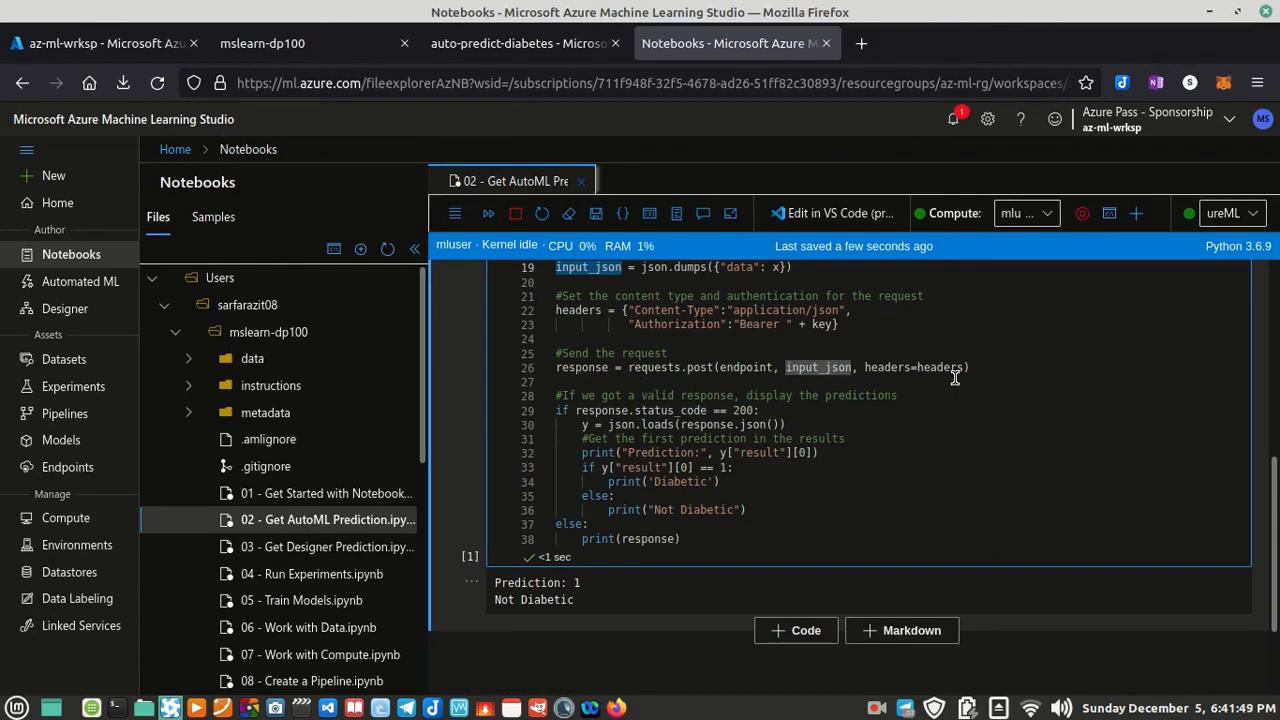
{"action": "left_click", "coordinate": [755, 367]}
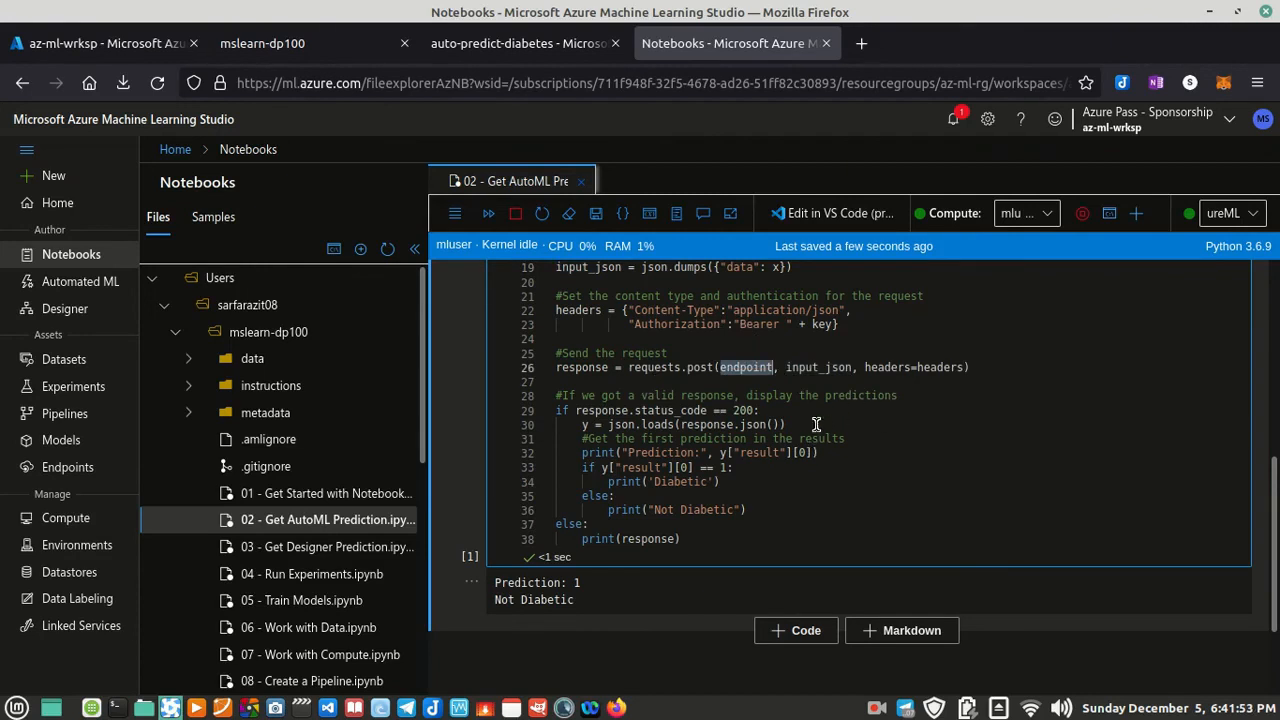
{"action": "left_click", "coordinate": [835, 364]}
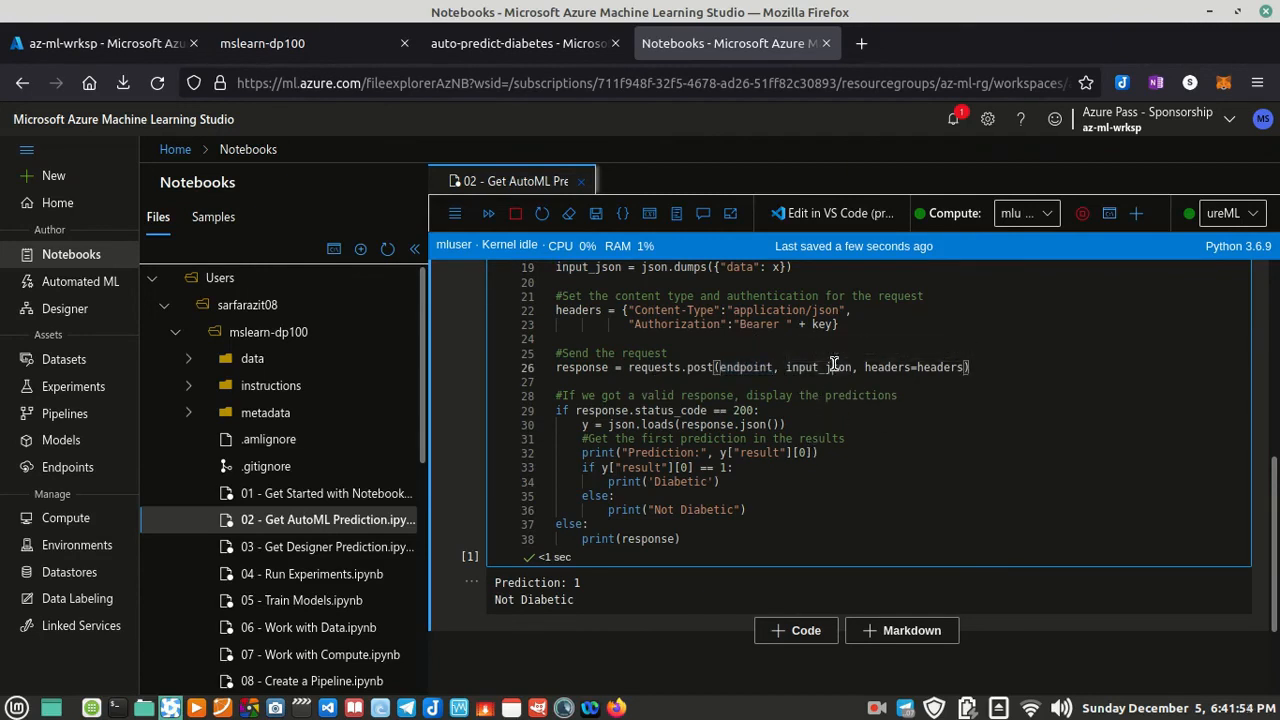
Step: Insert a print (y) statement below the "Get the first prediction in the results" comment in the prediction code
{"action": "left_click", "coordinate": [589, 369]}
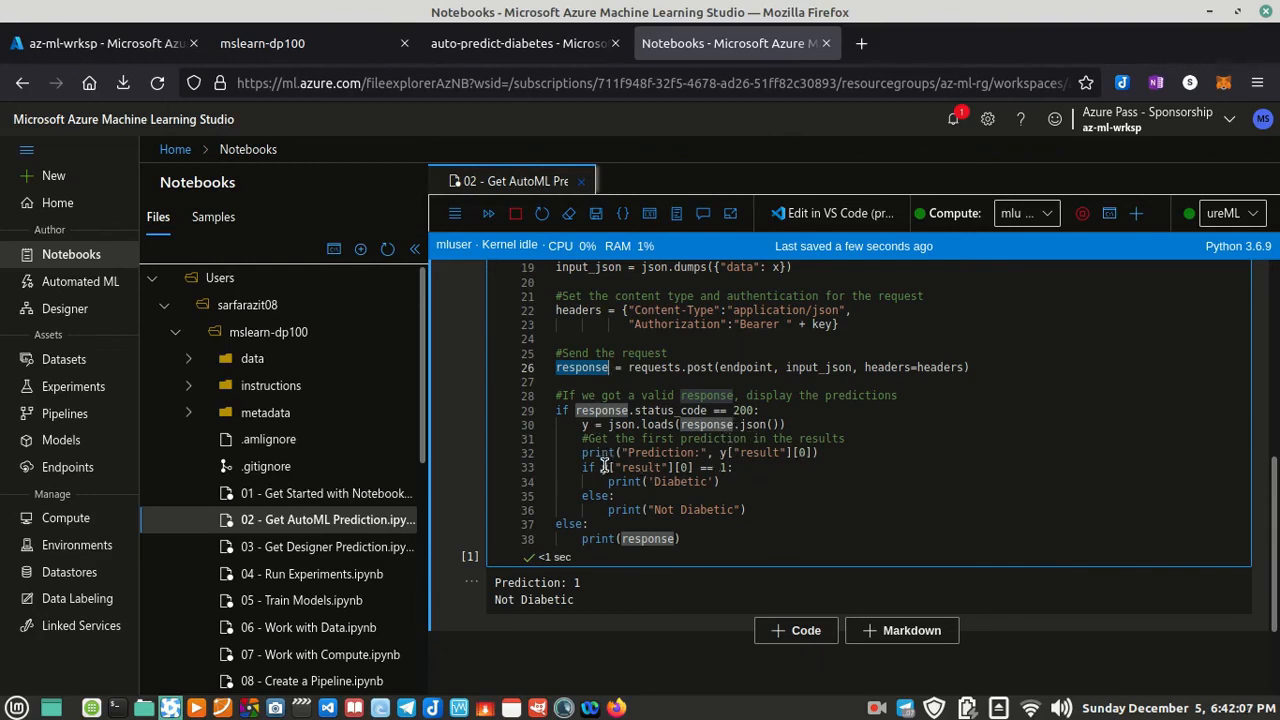
{"action": "left_click", "coordinate": [864, 439]}
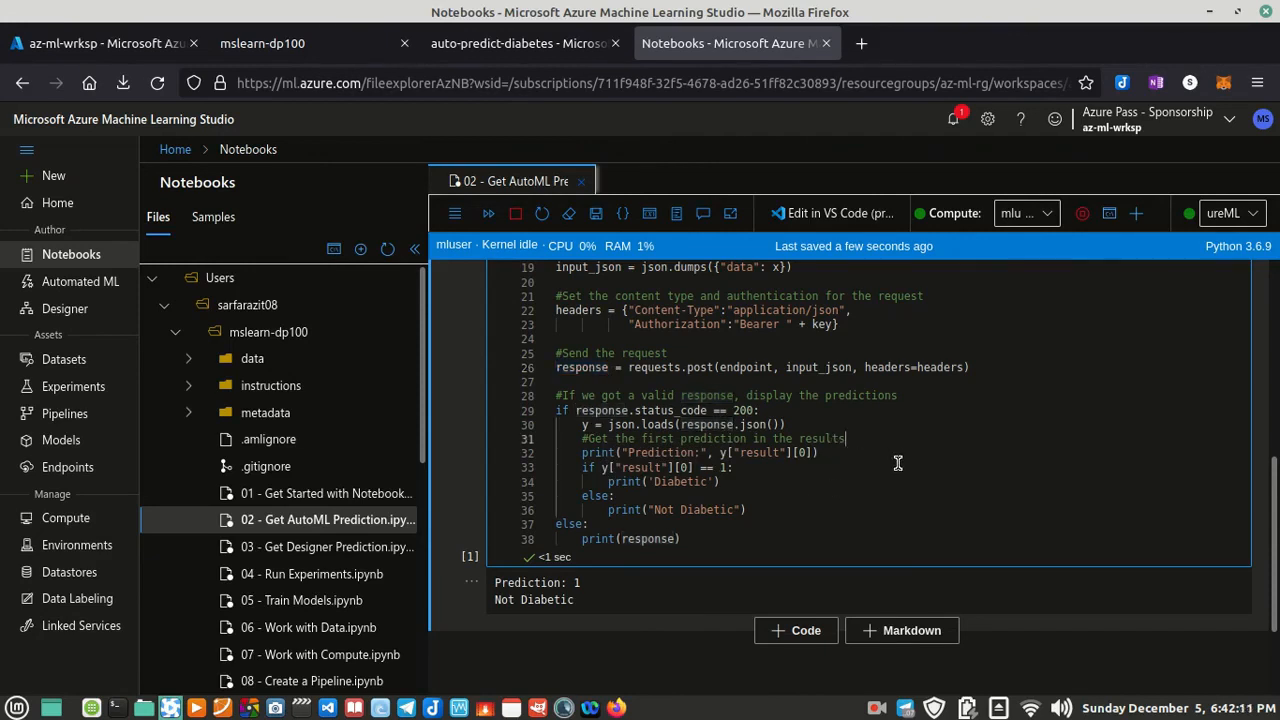
{"action": "key", "text": "Return"}
{"action": "type", "text": "print"}
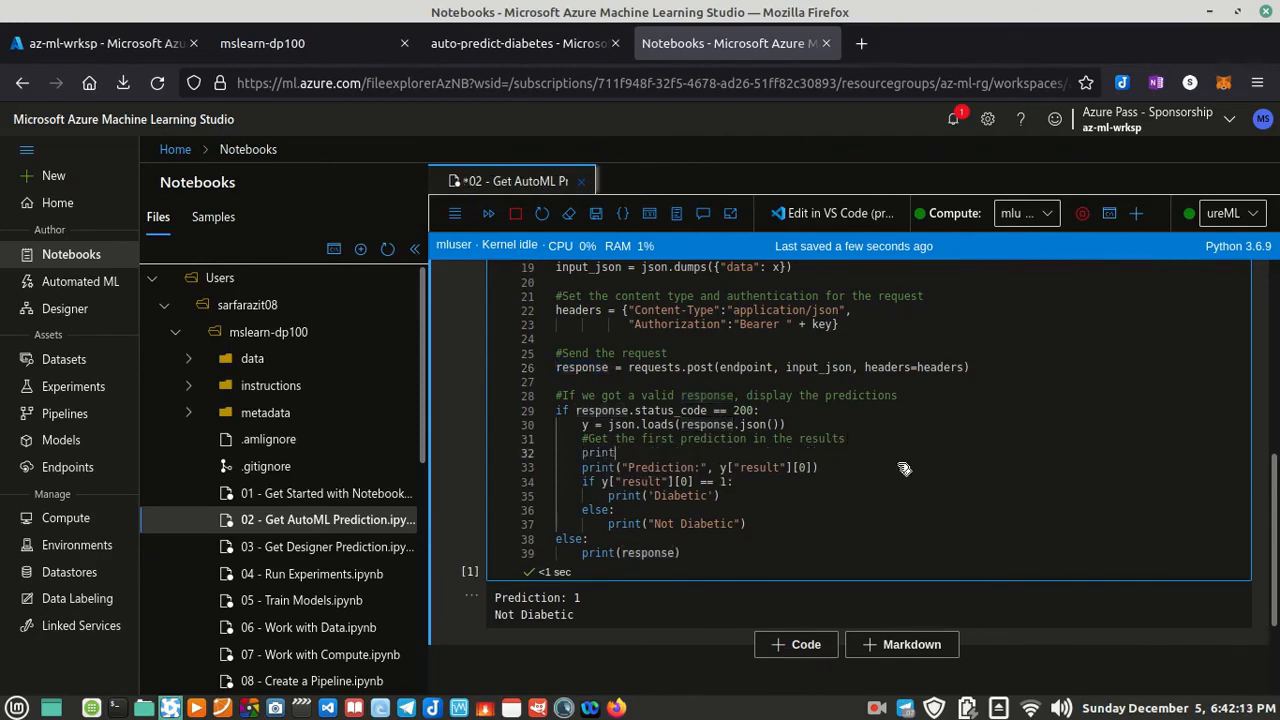
{"action": "left_click", "coordinate": [584, 424]}
{"action": "left_click", "coordinate": [628, 453]}
{"action": "type", "text": "(y"}
Step: Rerun the prediction cell and view the parsed web service response in its output
{"action": "scroll", "coordinate": [530, 402], "scroll_direction": "up", "scroll_amount": 3}
{"action": "scroll", "coordinate": [511, 366], "scroll_direction": "up", "scroll_amount": 3}
{"action": "left_click", "coordinate": [472, 346]}
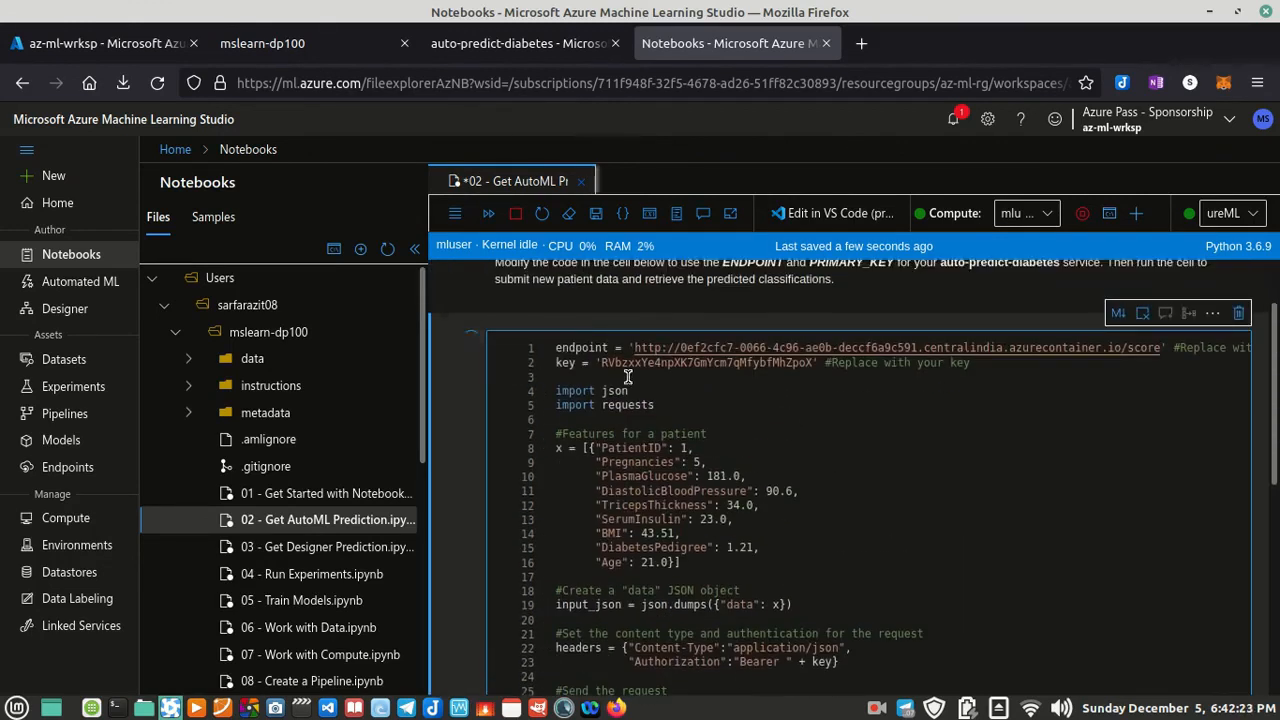
{"action": "scroll", "coordinate": [688, 438], "scroll_direction": "down", "scroll_amount": 5}
{"action": "scroll", "coordinate": [688, 438], "scroll_direction": "down", "scroll_amount": 3}
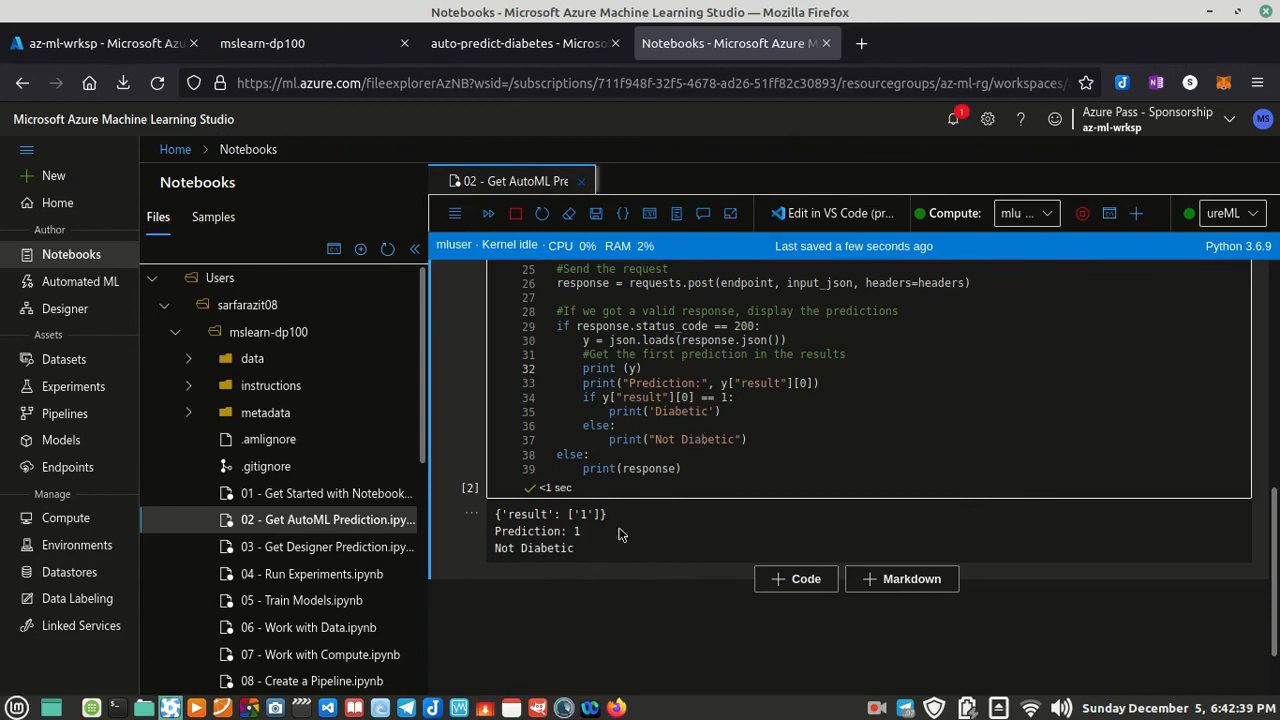
Step: Compare the y["result"][0] == 1 condition and its Diabetic and Not Diabetic branches with the printed output
{"action": "left_click_drag", "start_coordinate": [729, 398], "coordinate": [598, 399]}
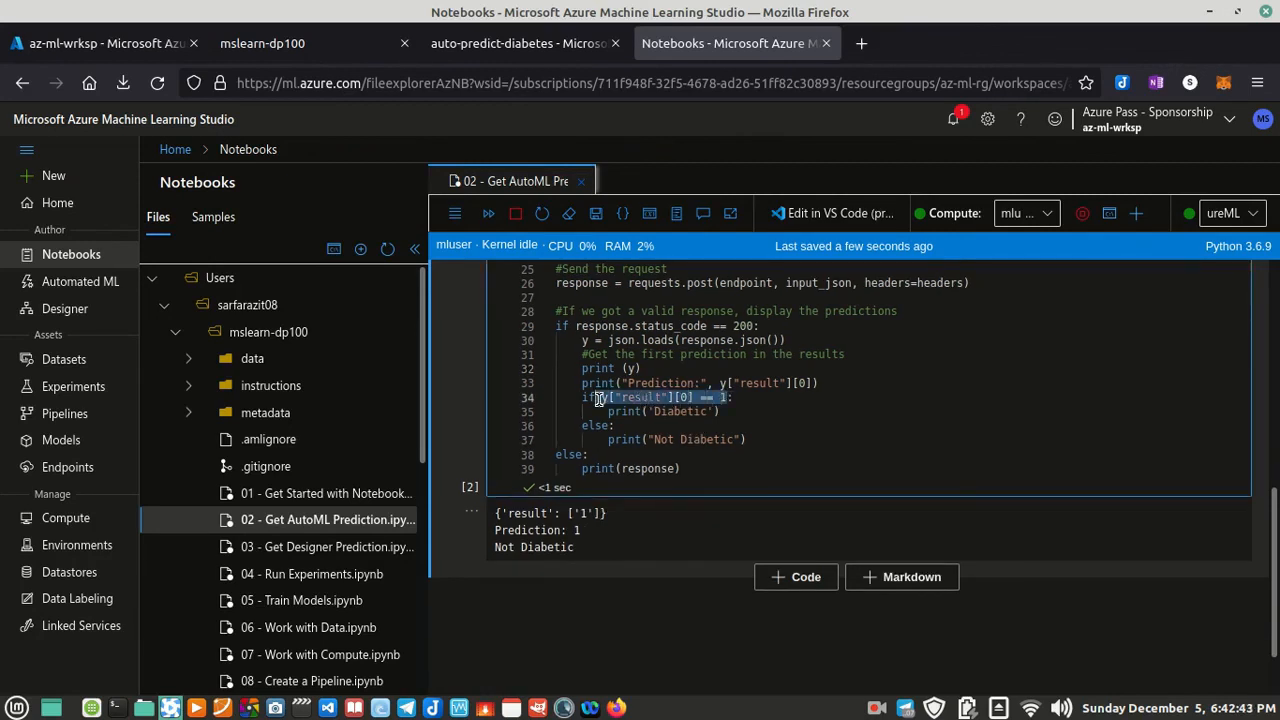
{"action": "left_click", "coordinate": [687, 411]}
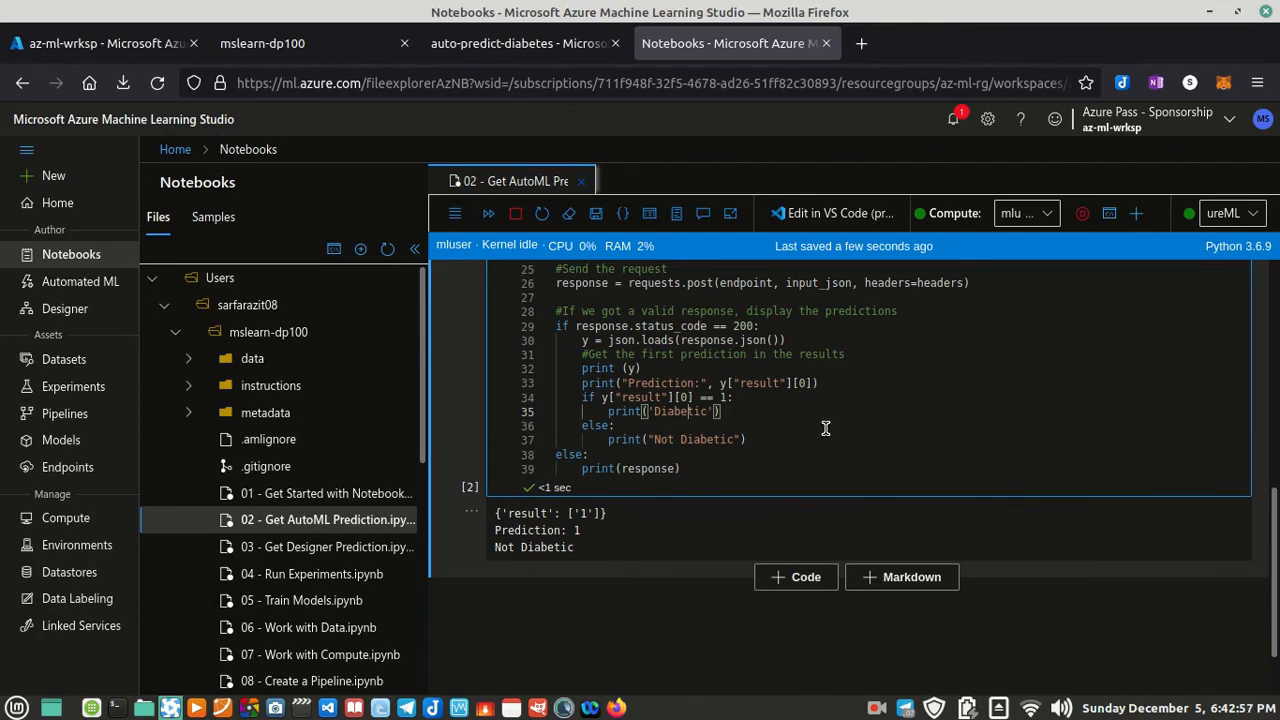
{"action": "scroll", "coordinate": [807, 477], "scroll_direction": "up", "scroll_amount": 2}
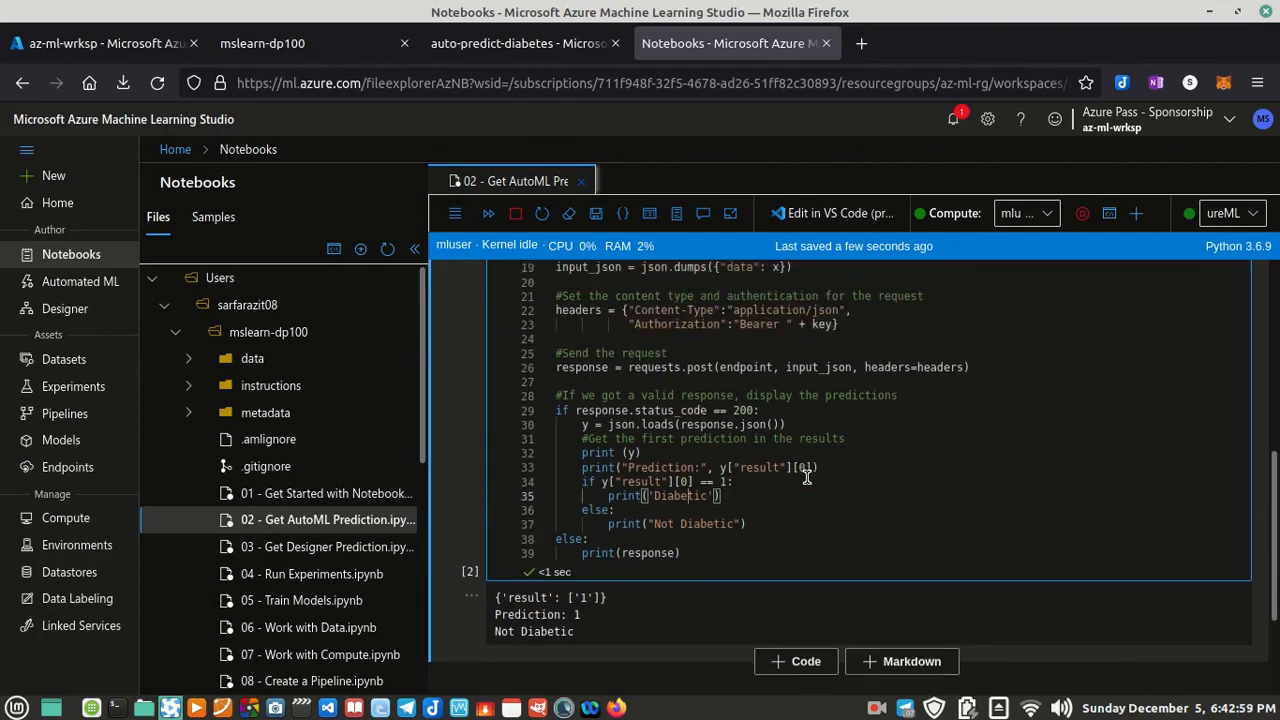
{"action": "scroll", "coordinate": [810, 474], "scroll_direction": "up", "scroll_amount": 4}
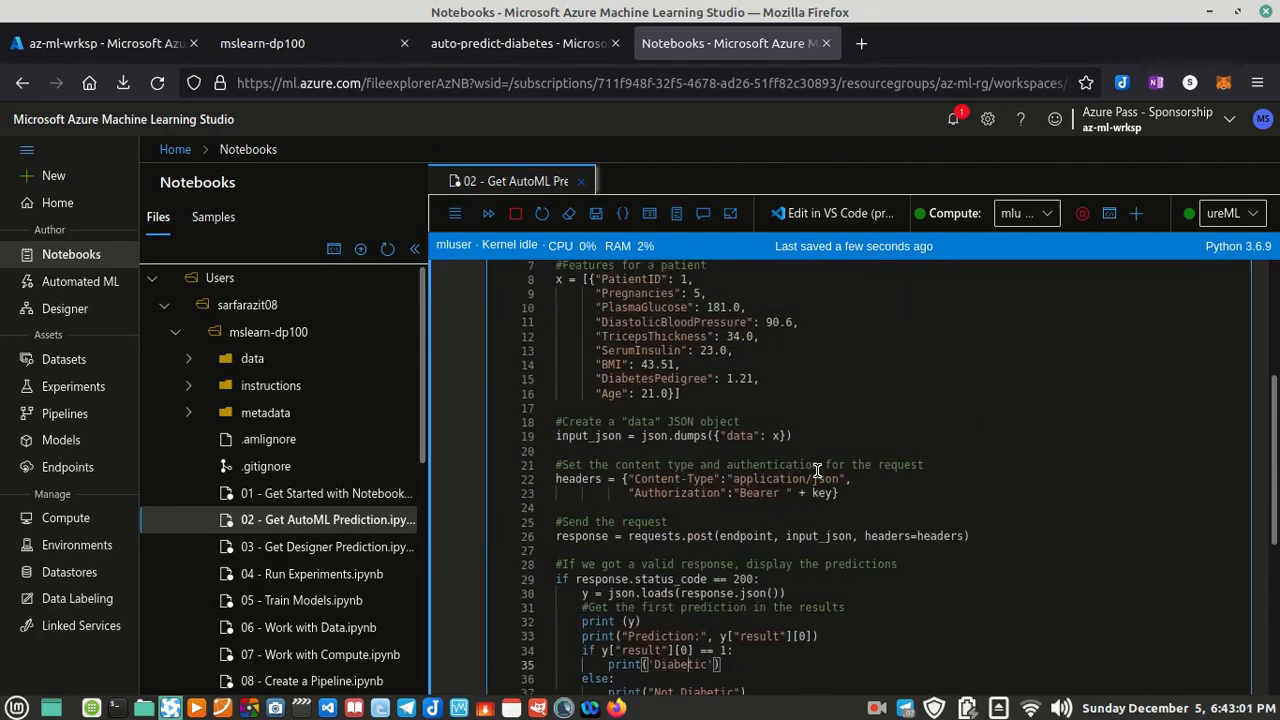
{"action": "scroll", "coordinate": [817, 470], "scroll_direction": "down", "scroll_amount": 8}
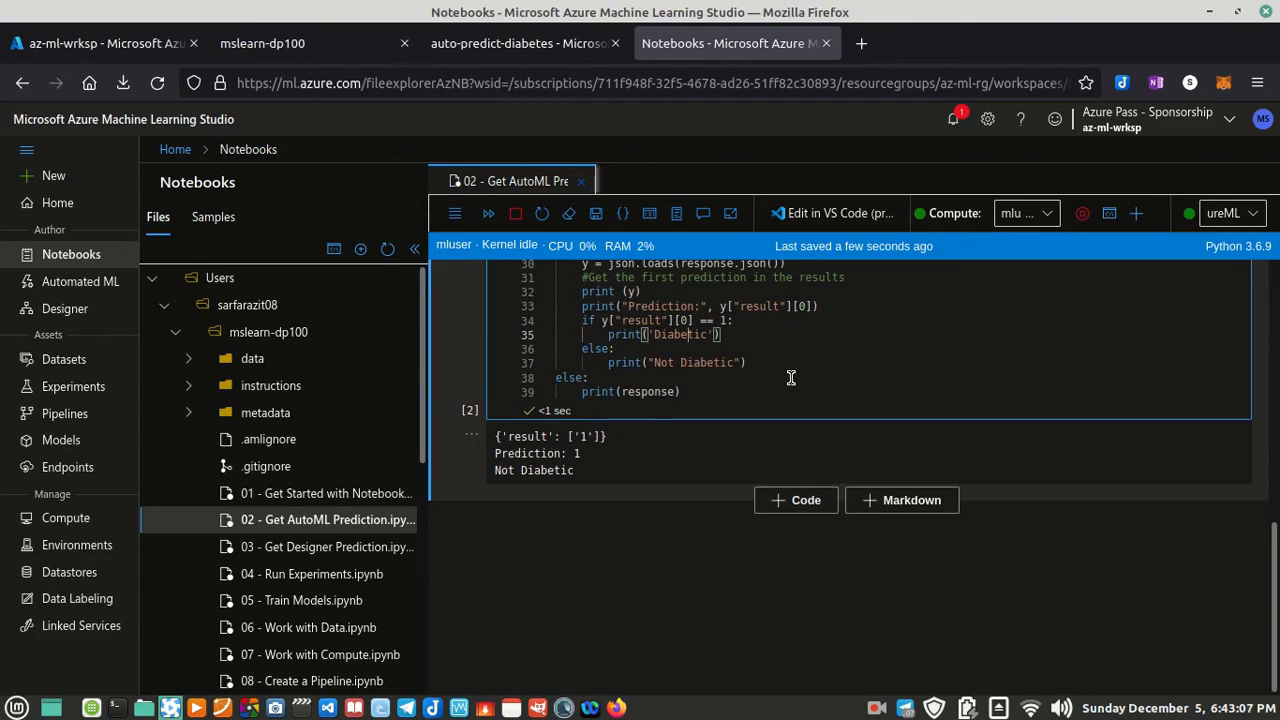
{"action": "scroll", "coordinate": [790, 375], "scroll_direction": "up", "scroll_amount": 2}
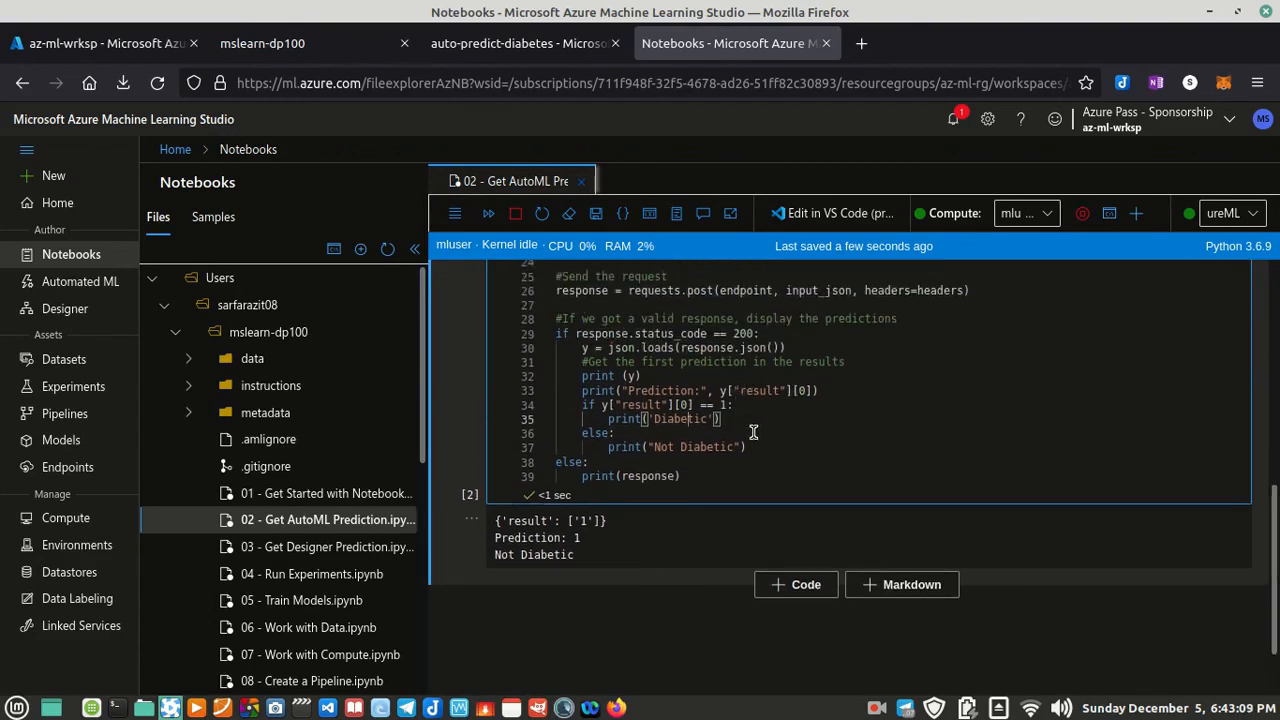
{"action": "scroll", "coordinate": [750, 425], "scroll_direction": "up", "scroll_amount": 2}
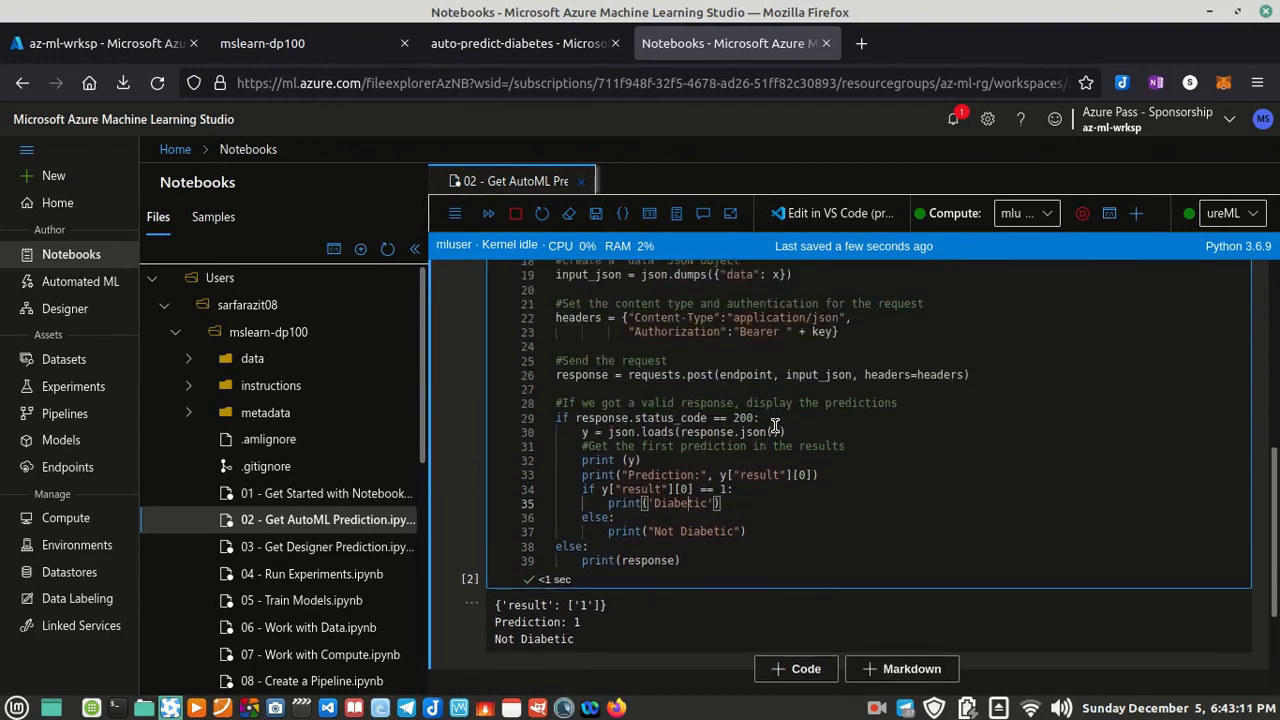
{"action": "scroll", "coordinate": [775, 425], "scroll_direction": "down", "scroll_amount": 4}
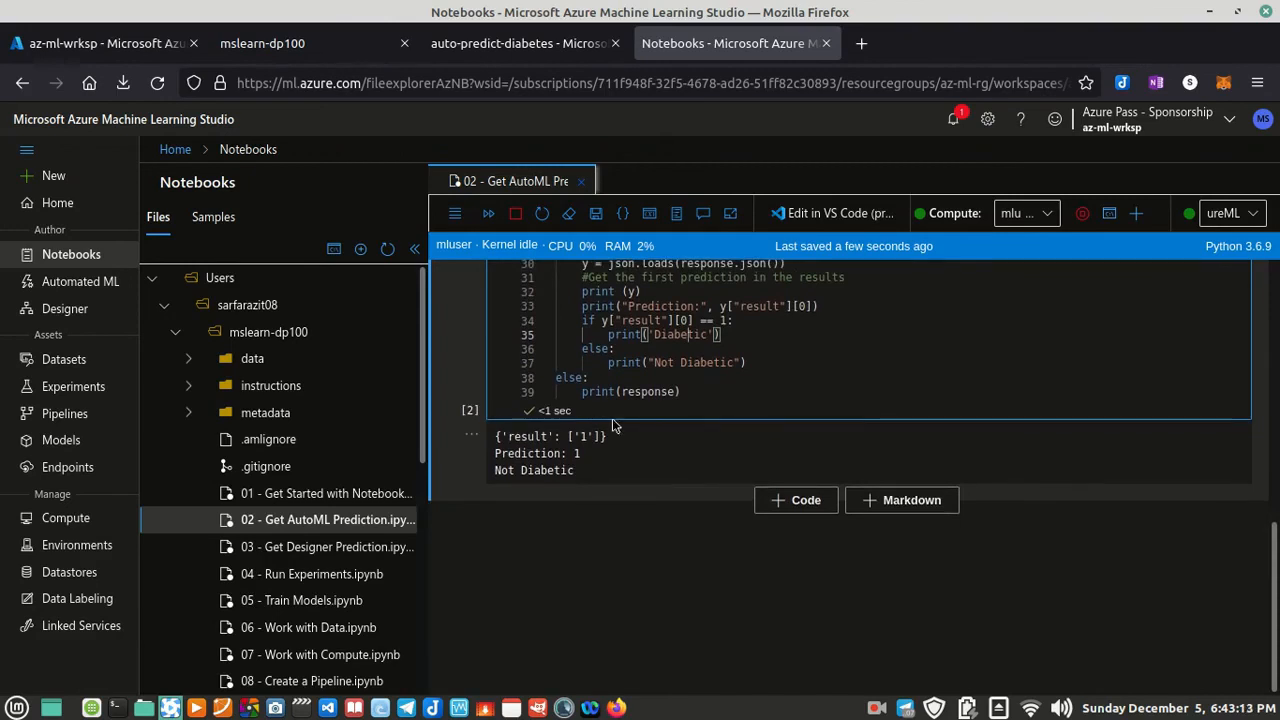
{"action": "scroll", "coordinate": [494, 375], "scroll_direction": "up", "scroll_amount": 10}
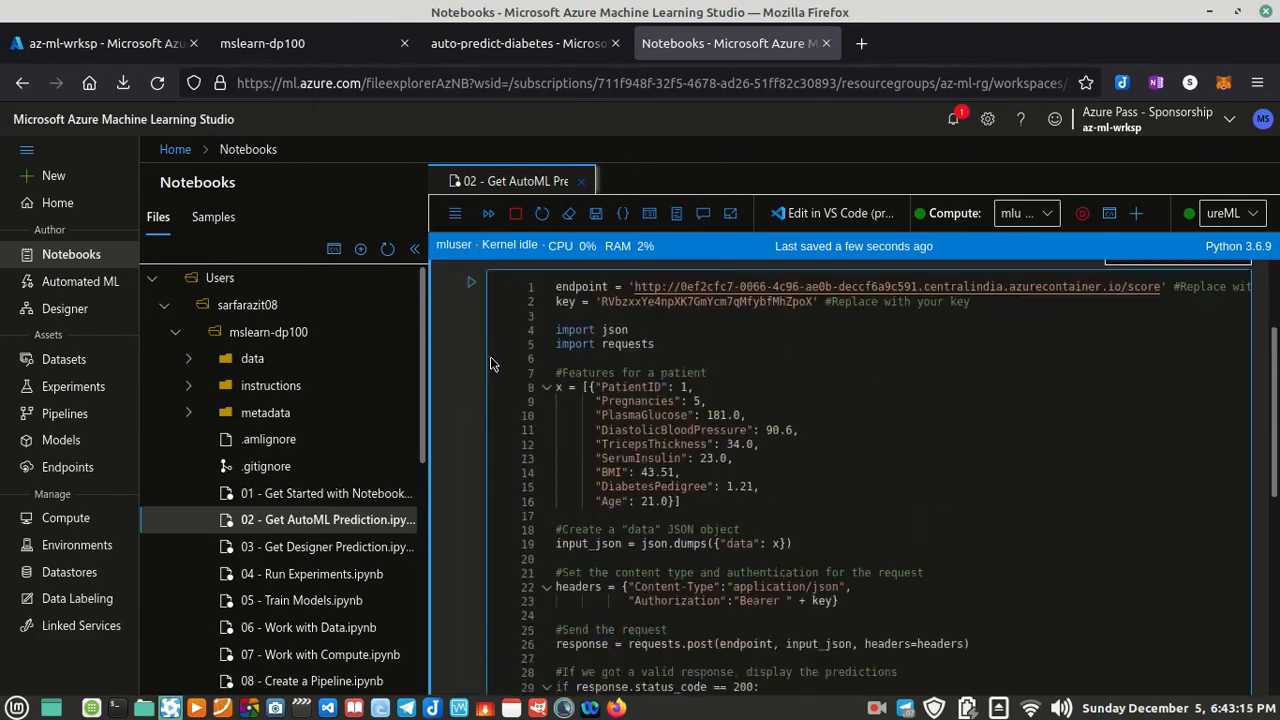
Step: Run the prediction cell once more and check its output against the code
{"action": "left_click", "coordinate": [478, 350]}
{"action": "scroll", "coordinate": [651, 441], "scroll_direction": "down", "scroll_amount": 10}
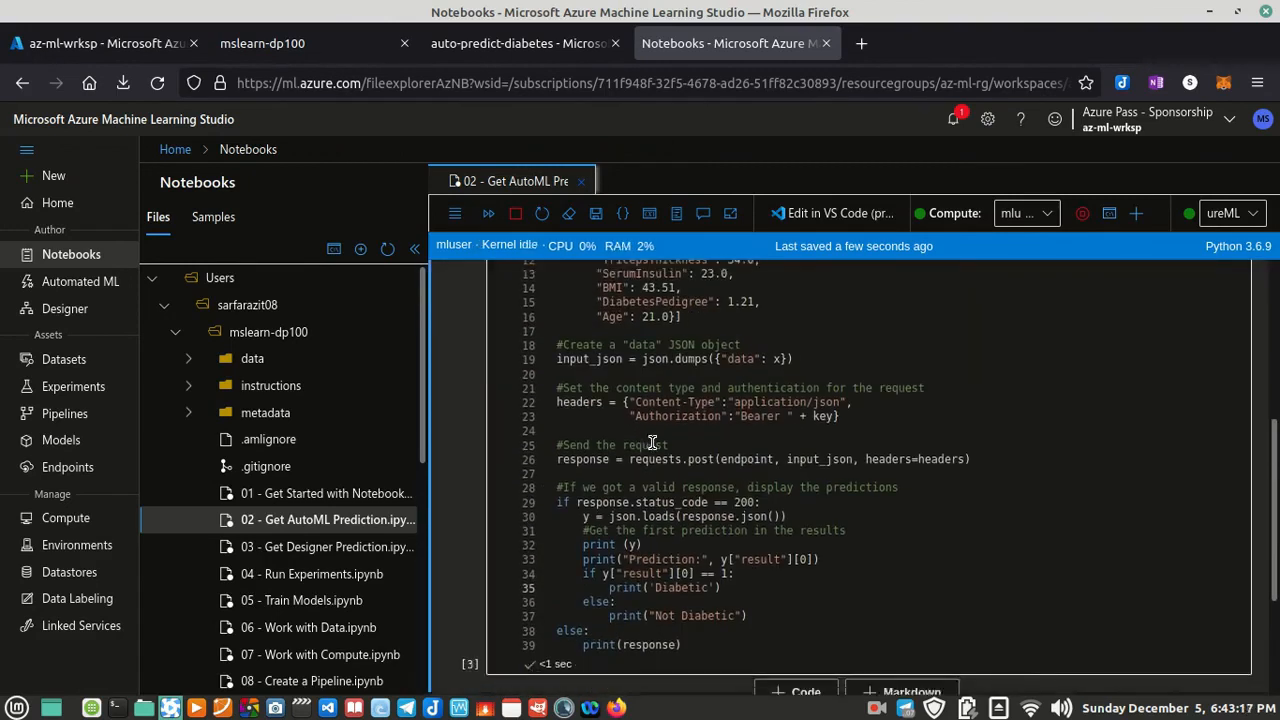
{"action": "scroll", "coordinate": [652, 448], "scroll_direction": "up", "scroll_amount": 5}
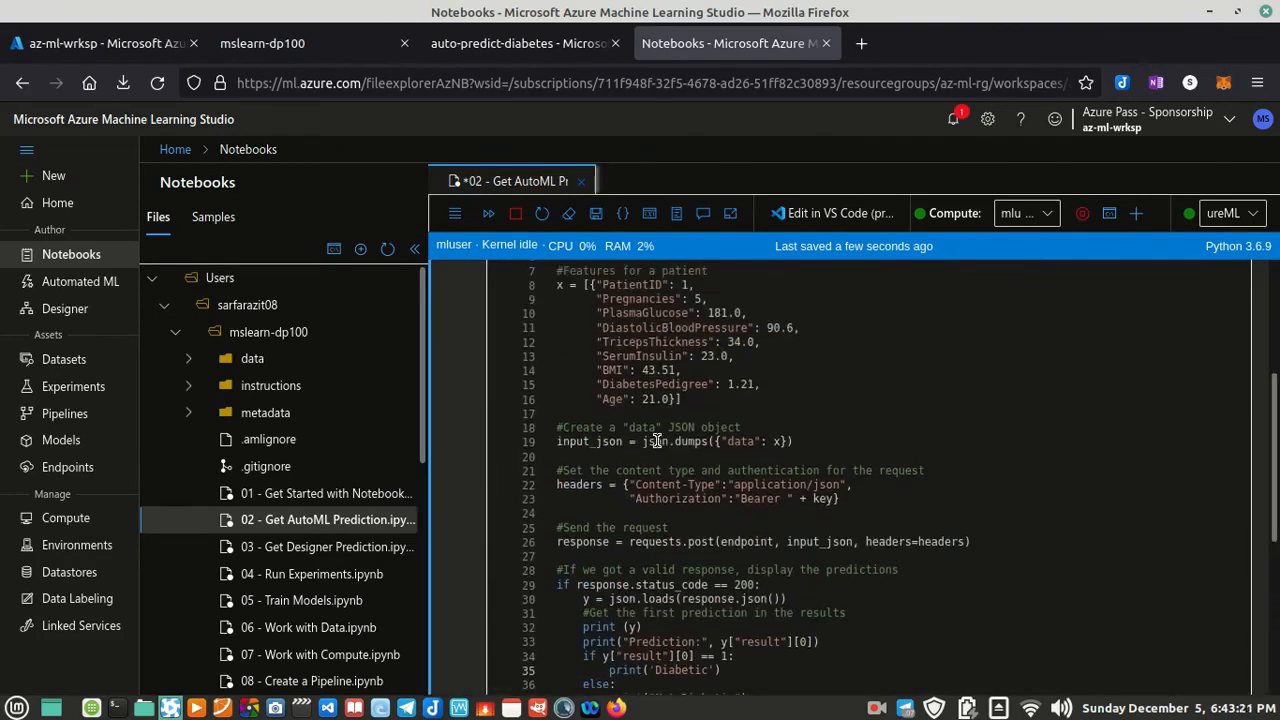
{"action": "scroll", "coordinate": [657, 441], "scroll_direction": "down", "scroll_amount": 5}
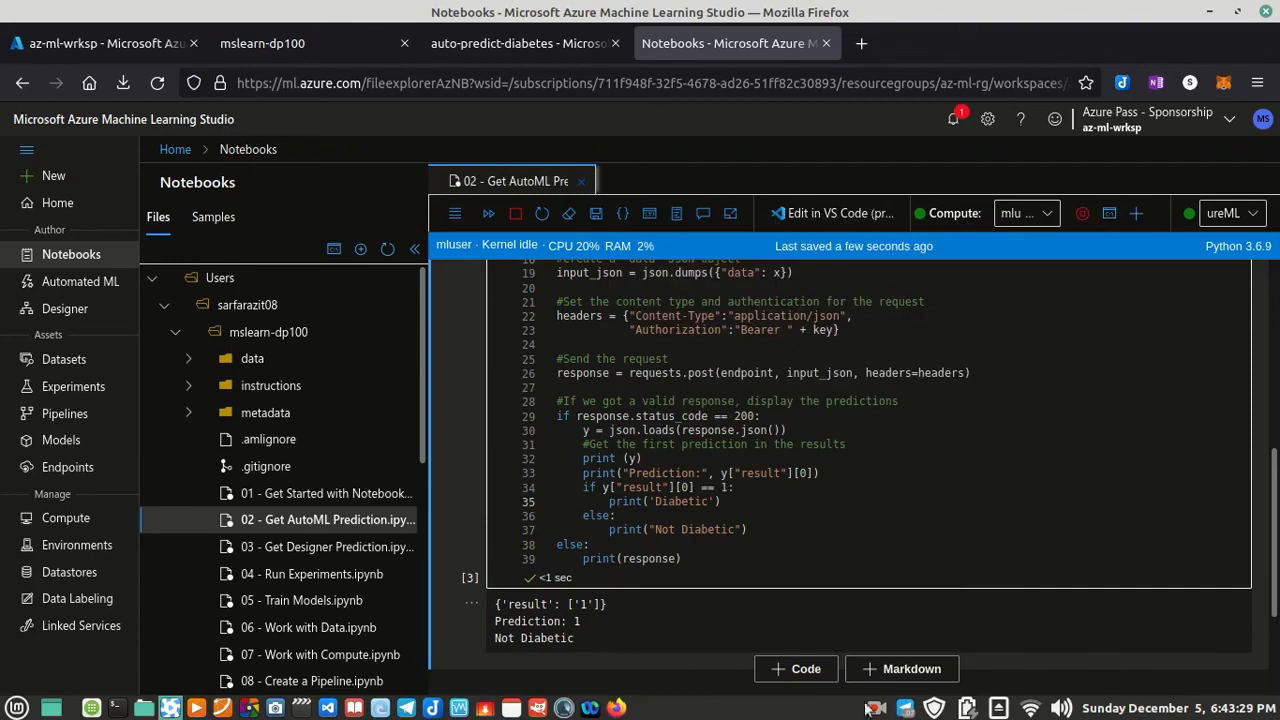
Step: Review the patient features submitted to the web service in the prediction cell
{"action": "left_click", "coordinate": [878, 710]}
{"action": "left_click", "coordinate": [894, 636]}
{"action": "scroll", "coordinate": [787, 537], "scroll_direction": "up", "scroll_amount": 1}
{"action": "scroll", "coordinate": [787, 537], "scroll_direction": "up", "scroll_amount": 5}
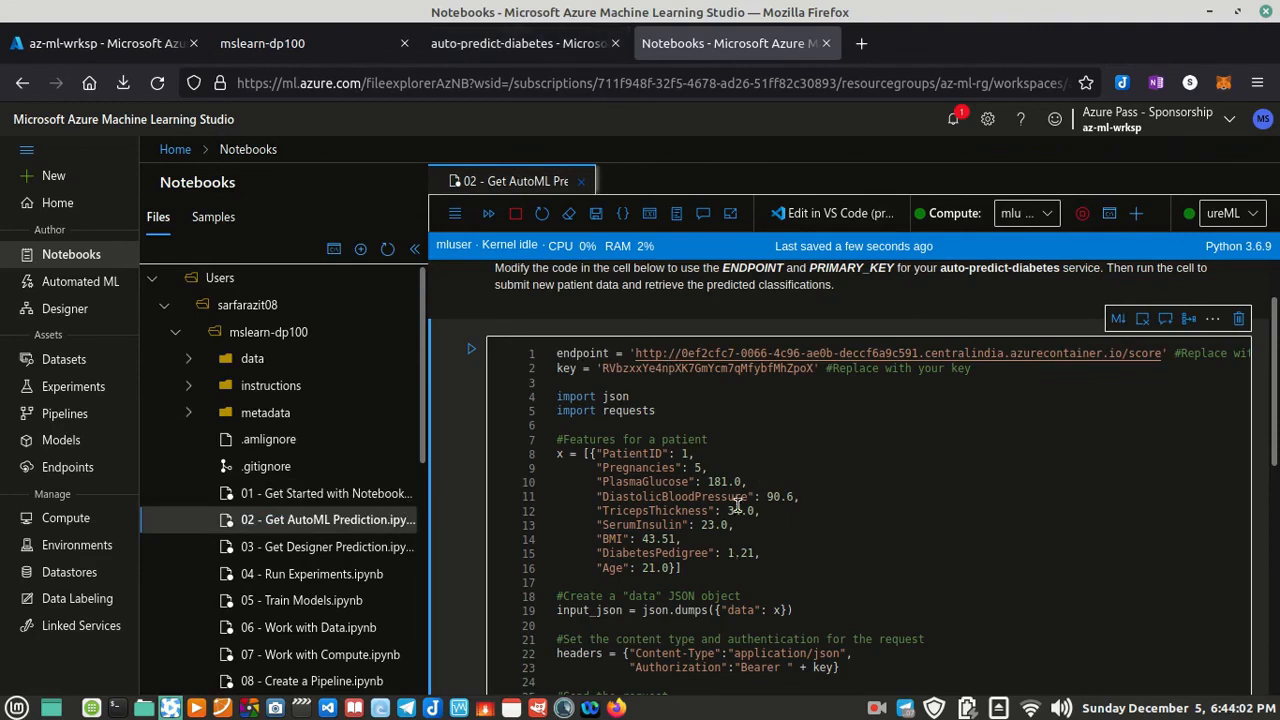
{"action": "left_click_drag", "start_coordinate": [593, 445], "coordinate": [670, 567]}
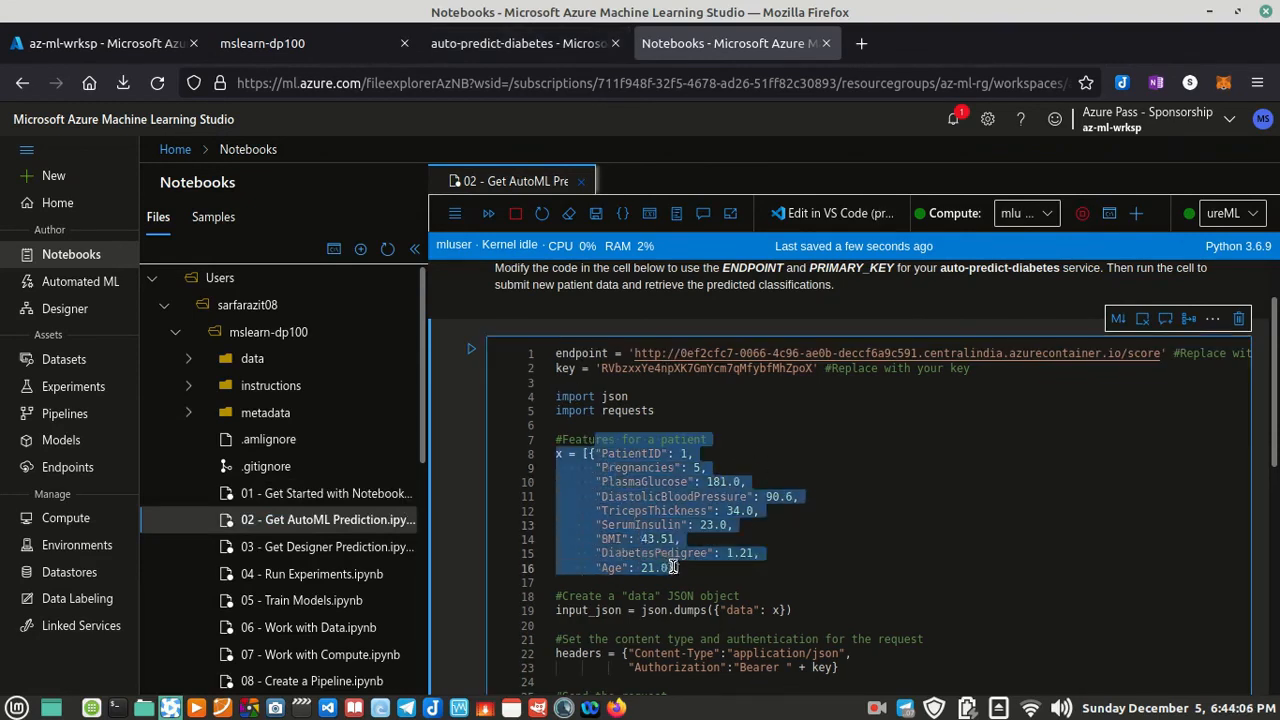
{"action": "left_click", "coordinate": [1016, 528]}
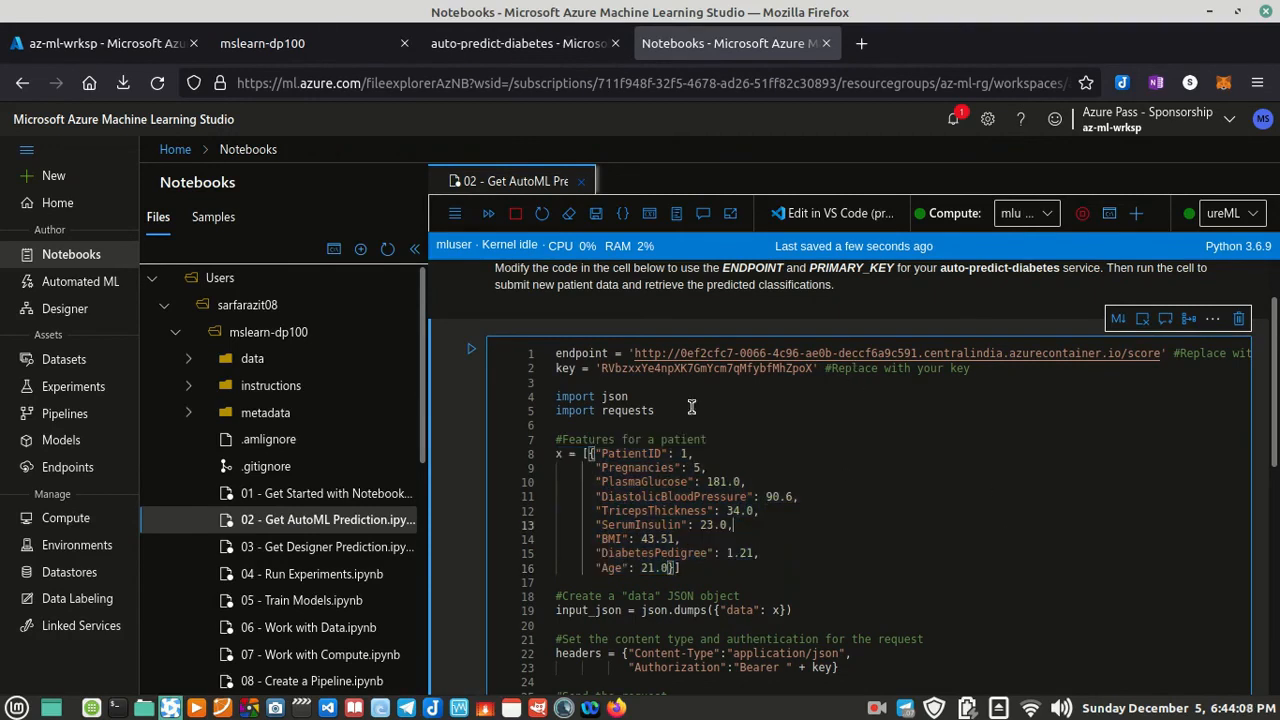
Step: Read the Clean-up instructions in the mslearn-dp100 lab for deleting the endpoint and stopping the compute instance
{"action": "left_click", "coordinate": [505, 43]}
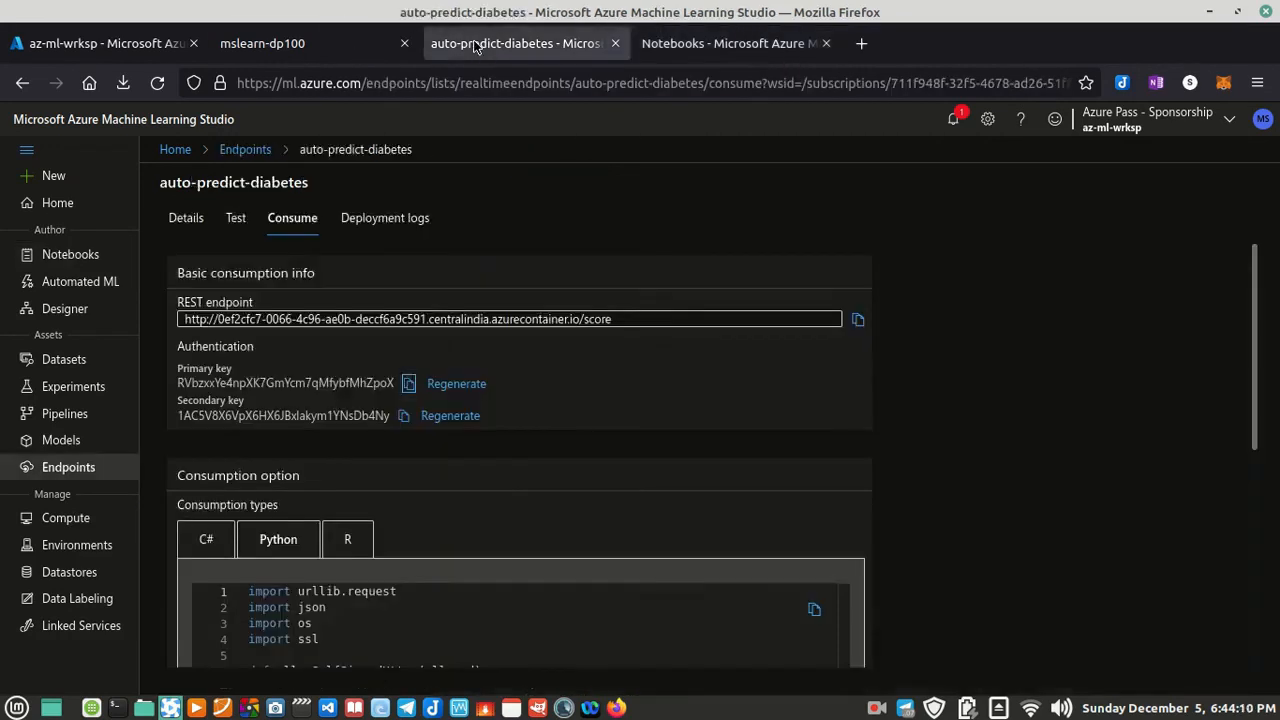
{"action": "left_click", "coordinate": [280, 43]}
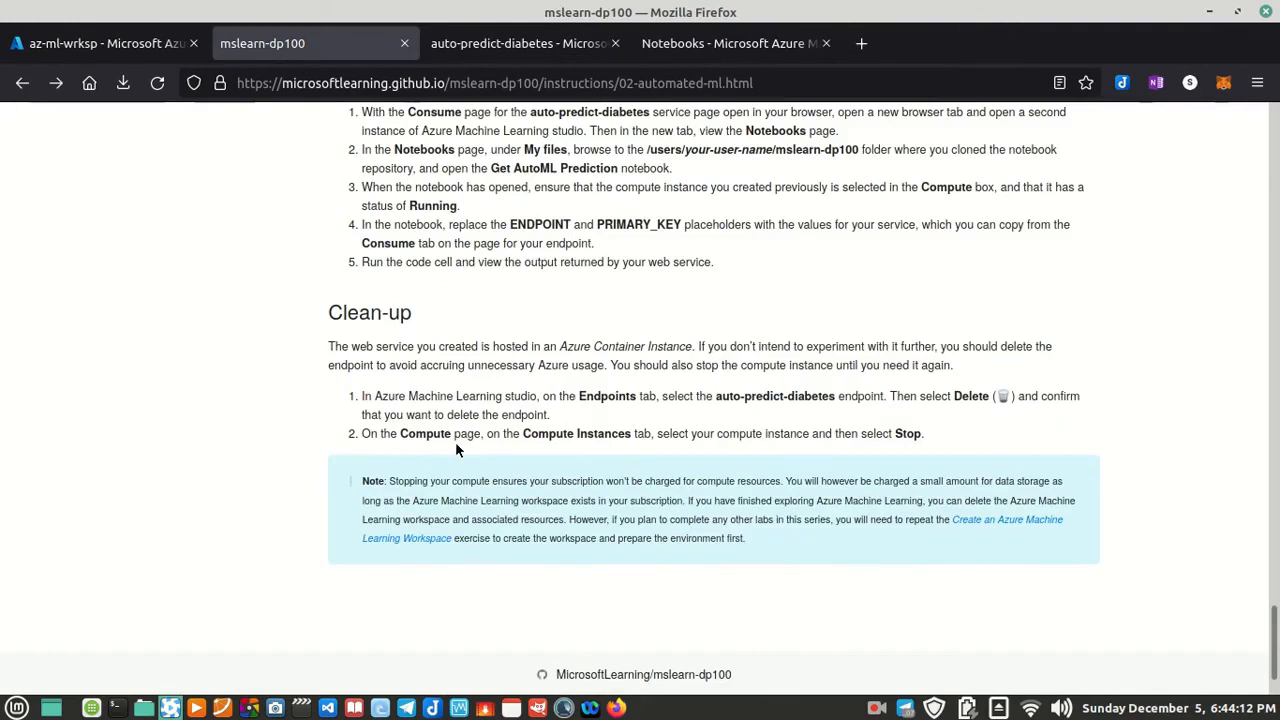
{"action": "left_click_drag", "start_coordinate": [347, 365], "coordinate": [617, 398]}
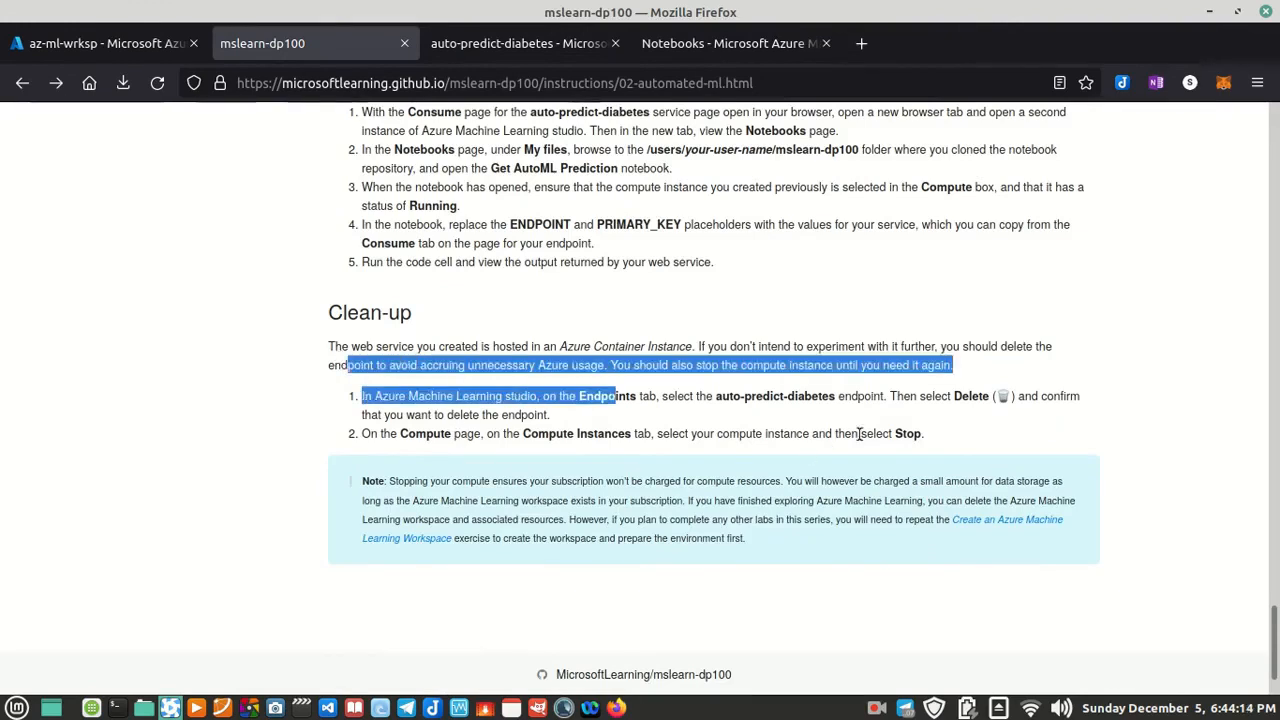
{"action": "left_click", "coordinate": [939, 435]}
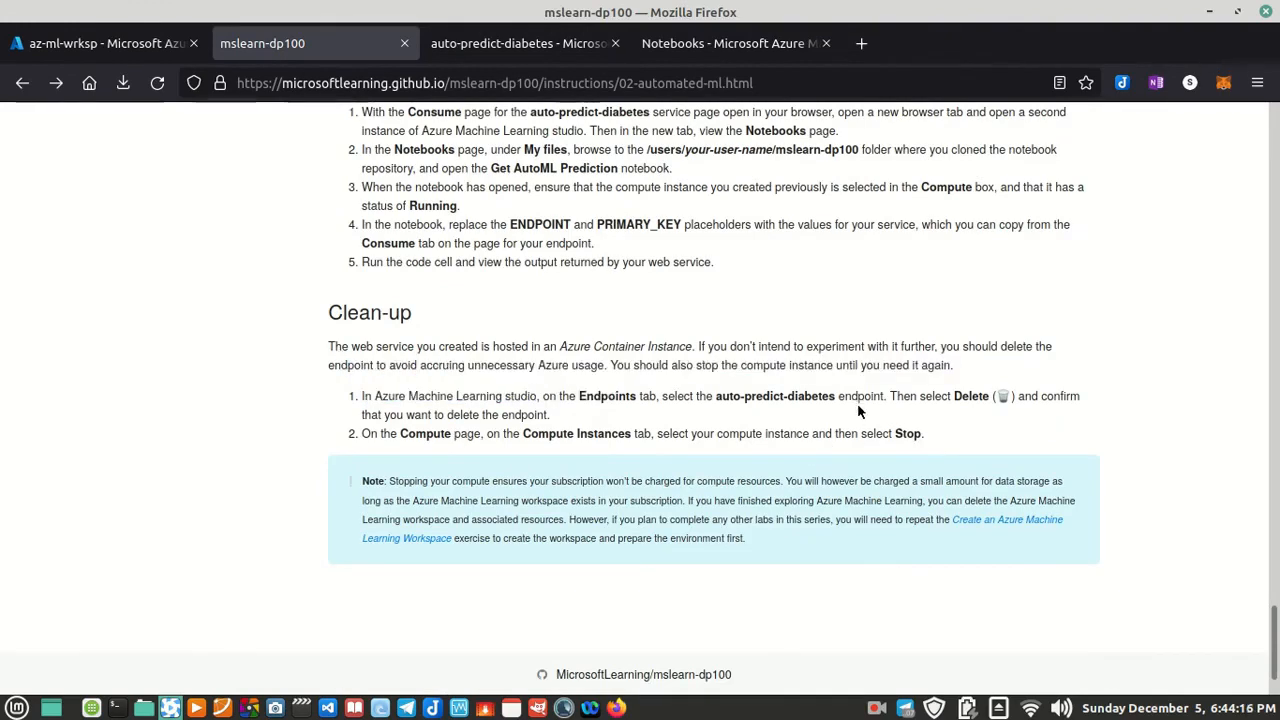
{"action": "left_click_drag", "start_coordinate": [578, 397], "coordinate": [340, 392]}
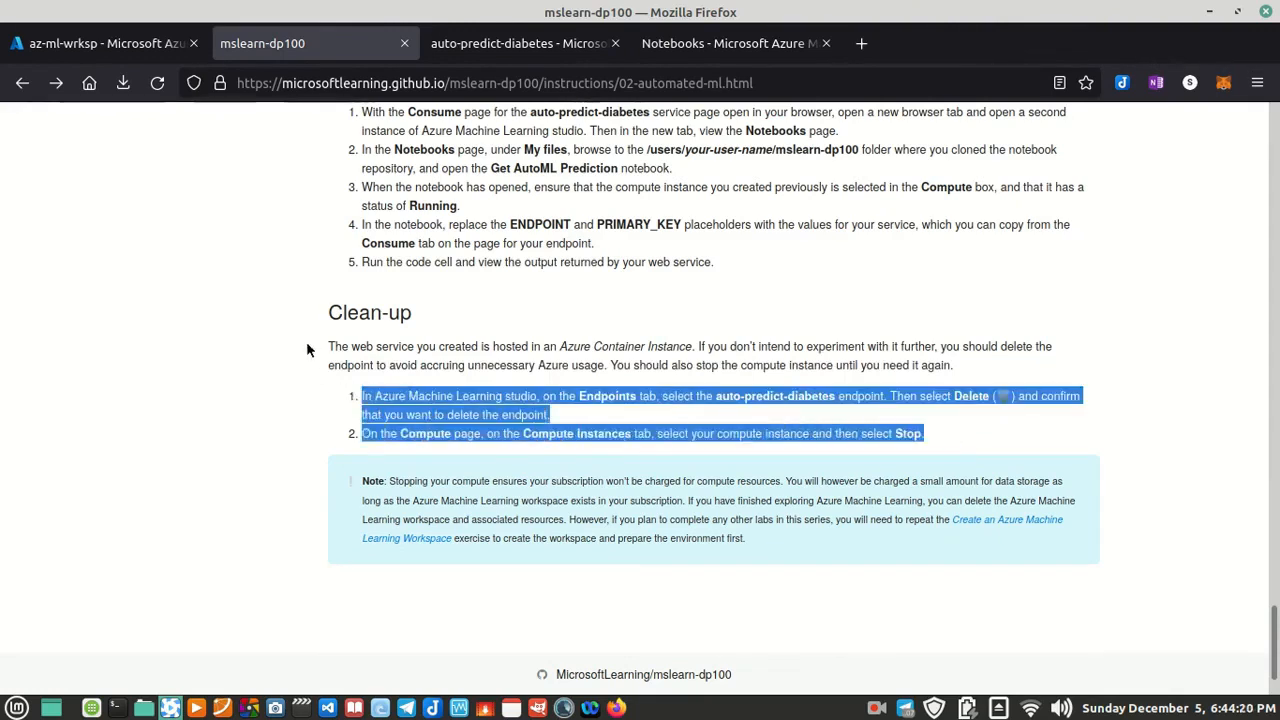
{"action": "left_click", "coordinate": [701, 403]}
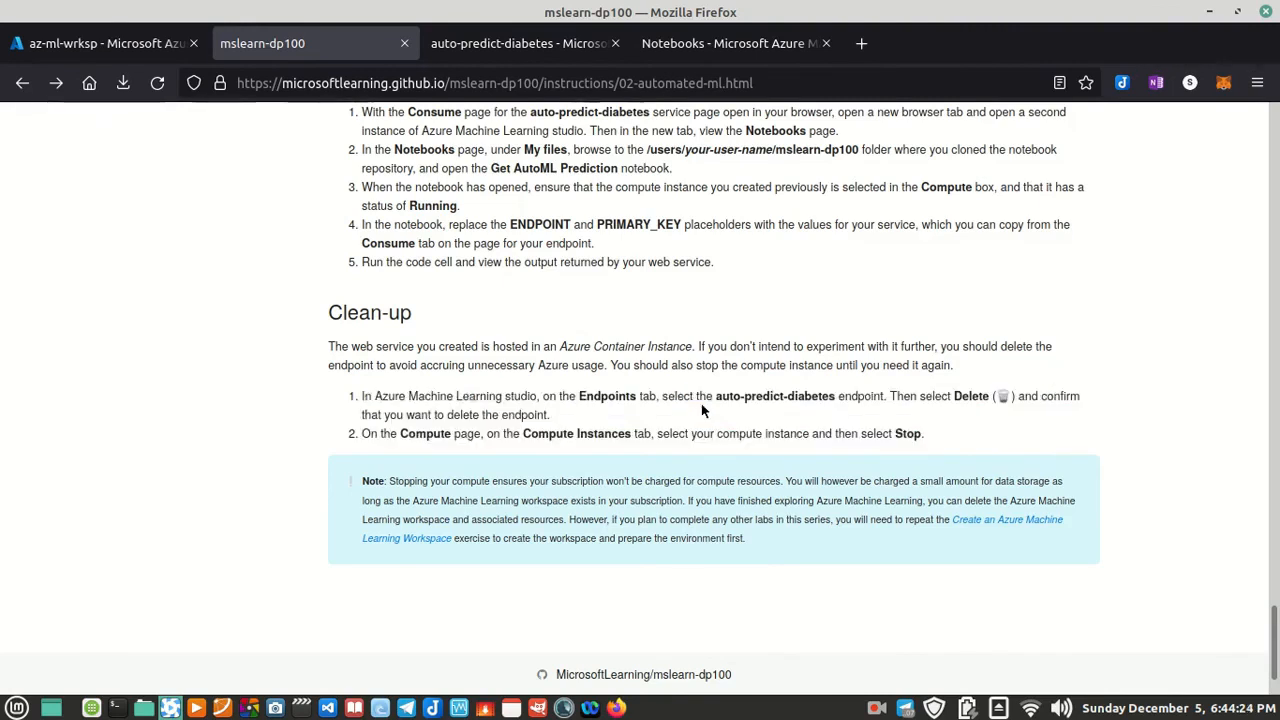
Step: Close the auto-predict-diabetes endpoint page and stop the mluser compute instance from the notebook
{"action": "left_click", "coordinate": [615, 43]}
{"action": "left_click", "coordinate": [550, 46]}
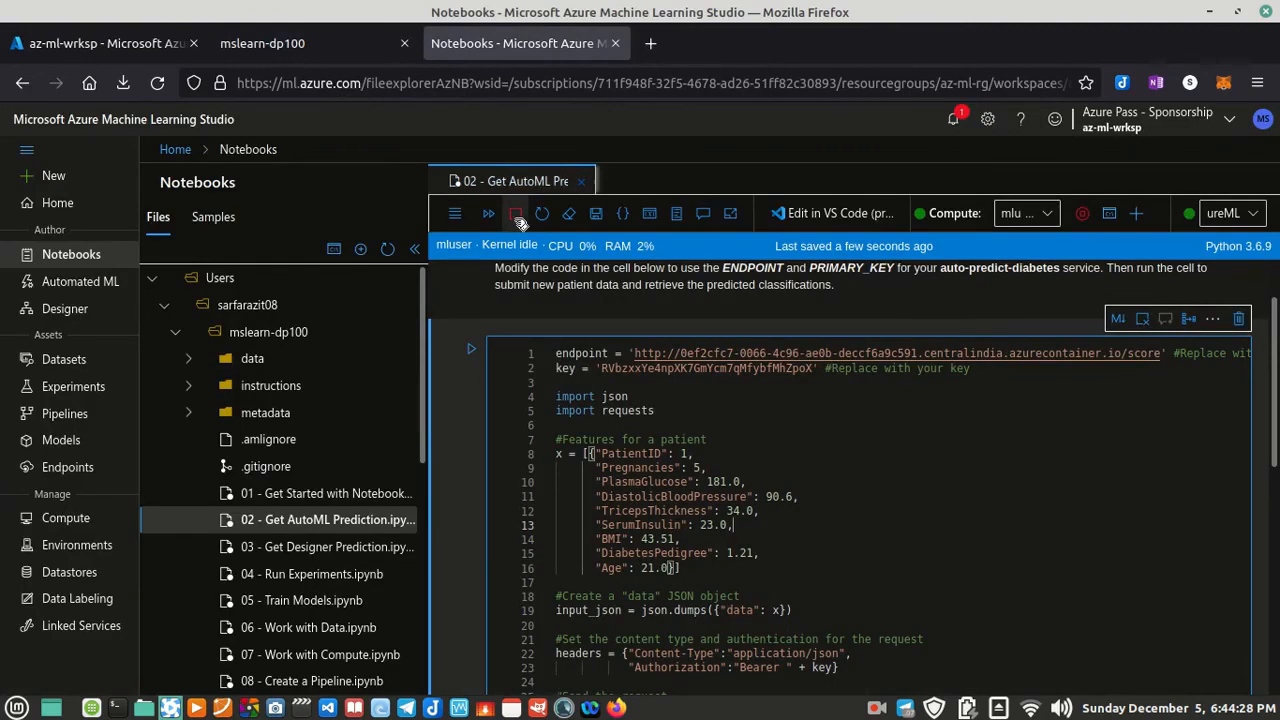
{"action": "left_click", "coordinate": [1081, 214]}
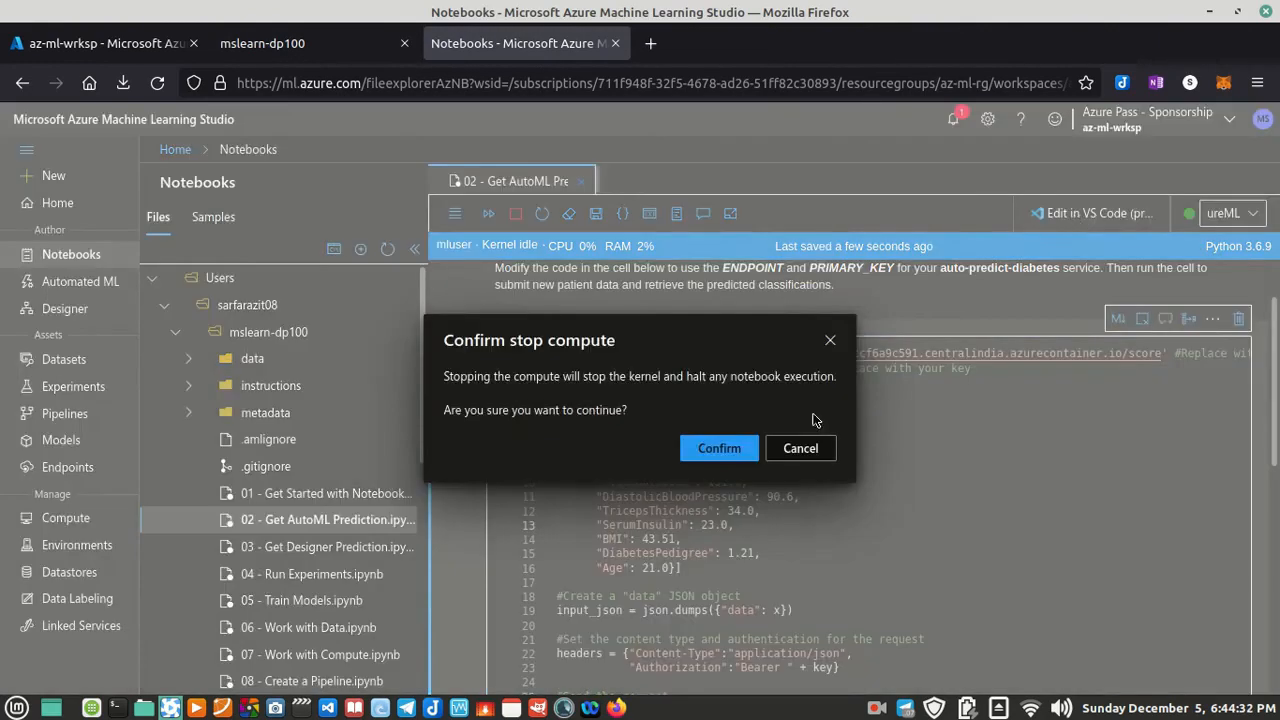
{"action": "left_click", "coordinate": [736, 449]}
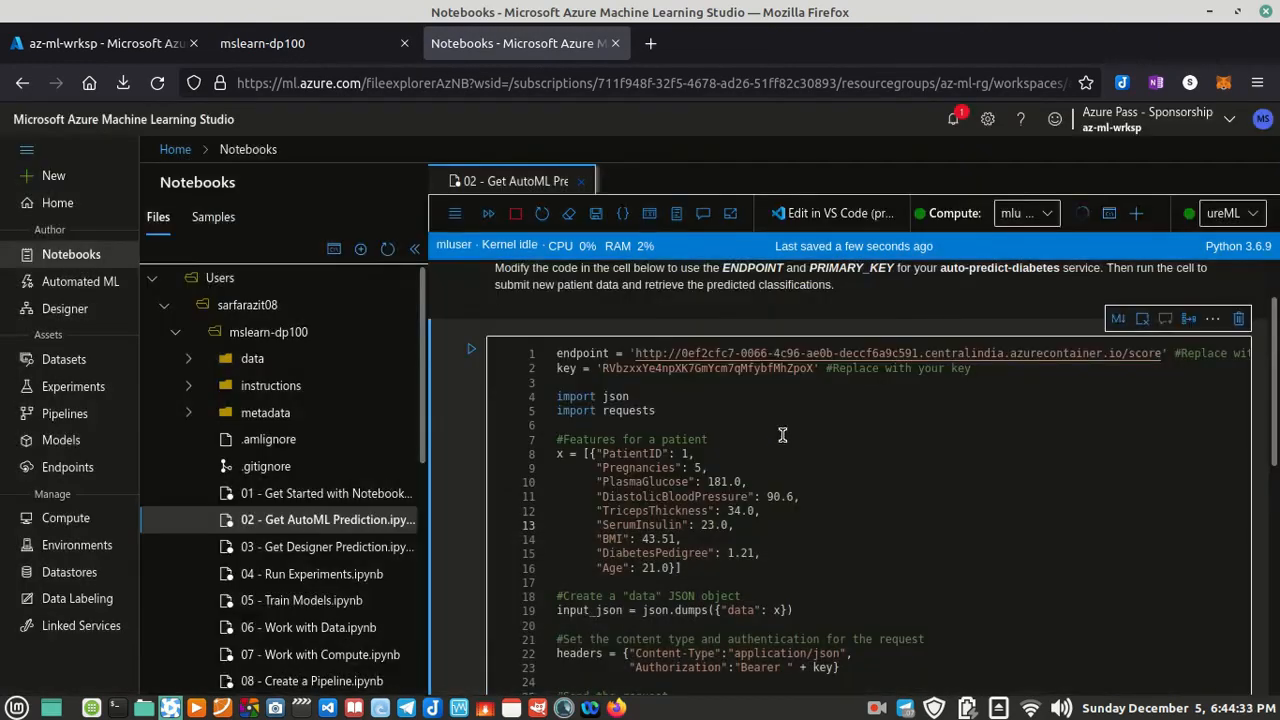
Step: Delete the auto-predict-diabetes real-time endpoint, checking the lab's Clean-up instructions before confirming
{"action": "left_click", "coordinate": [68, 469]}
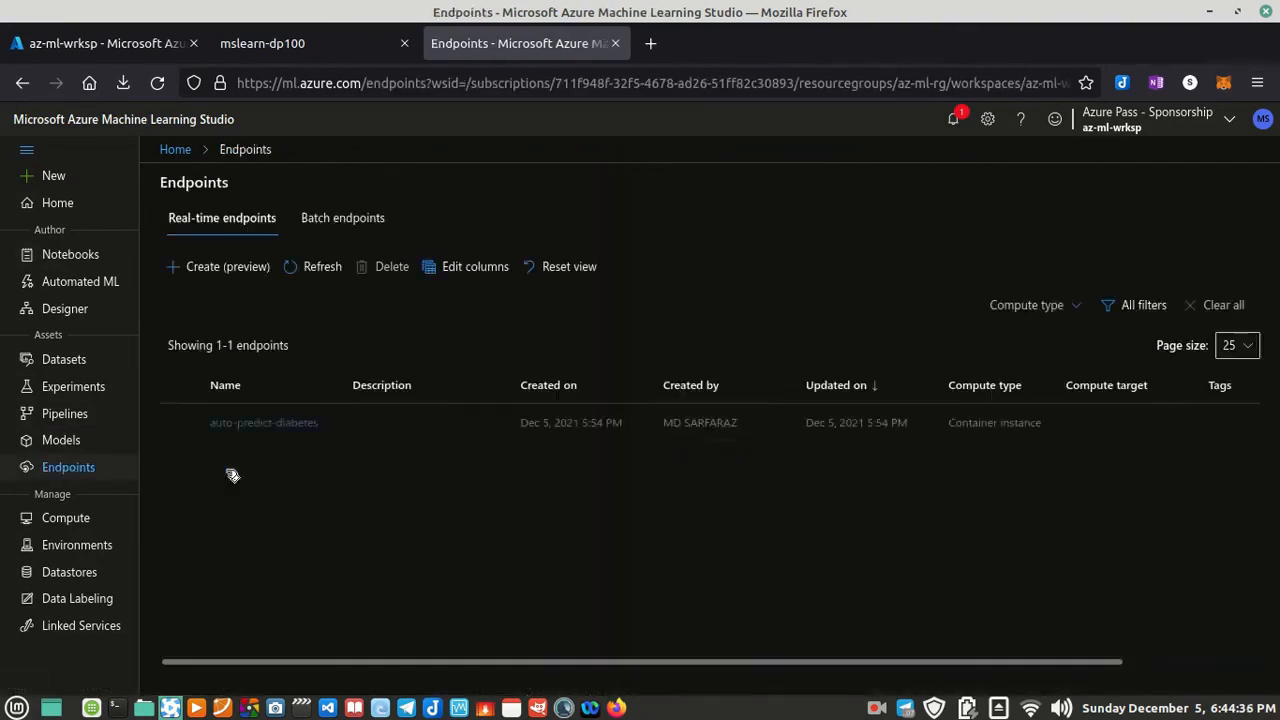
{"action": "left_click", "coordinate": [180, 423]}
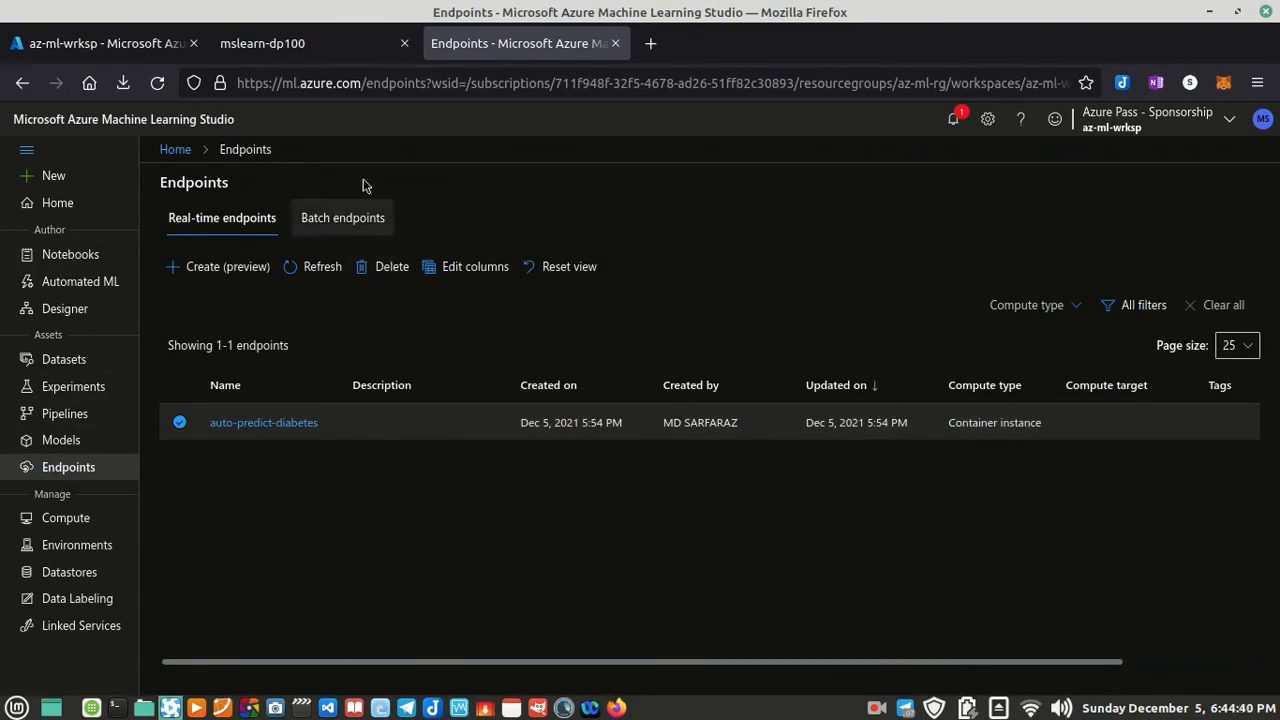
{"action": "left_click", "coordinate": [301, 52]}
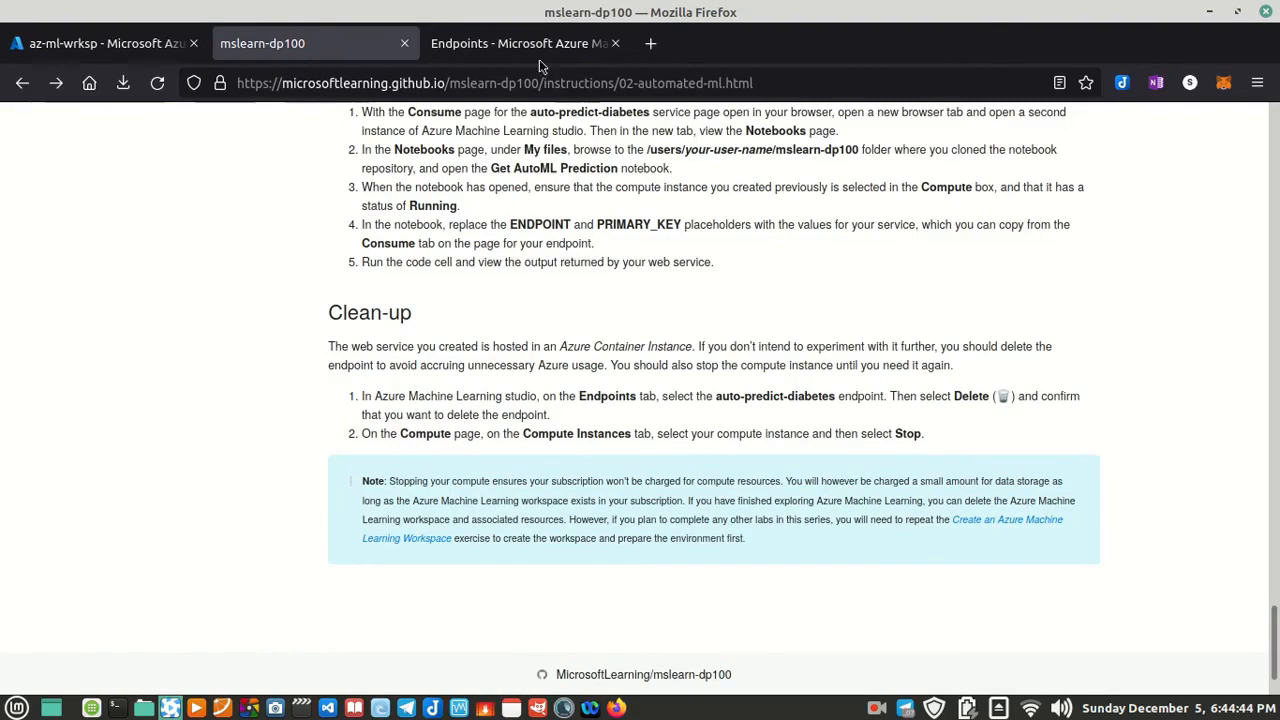
{"action": "left_click", "coordinate": [515, 43]}
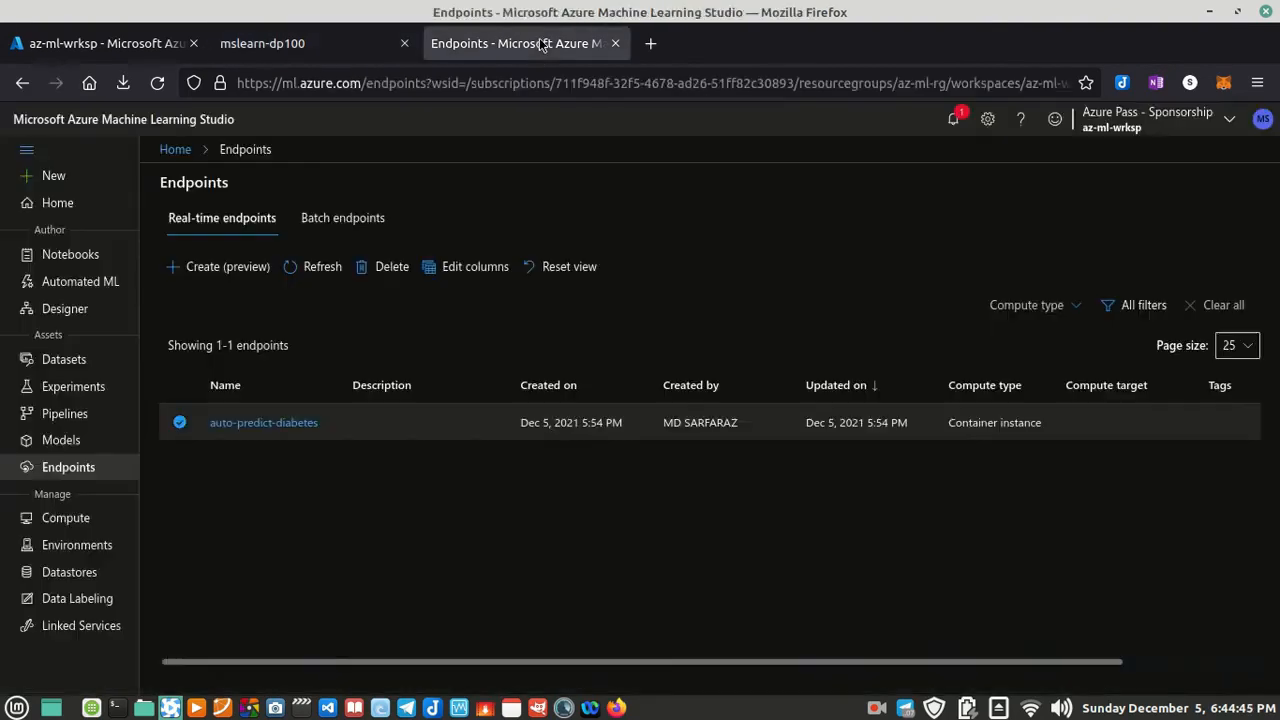
{"action": "left_click", "coordinate": [384, 266]}
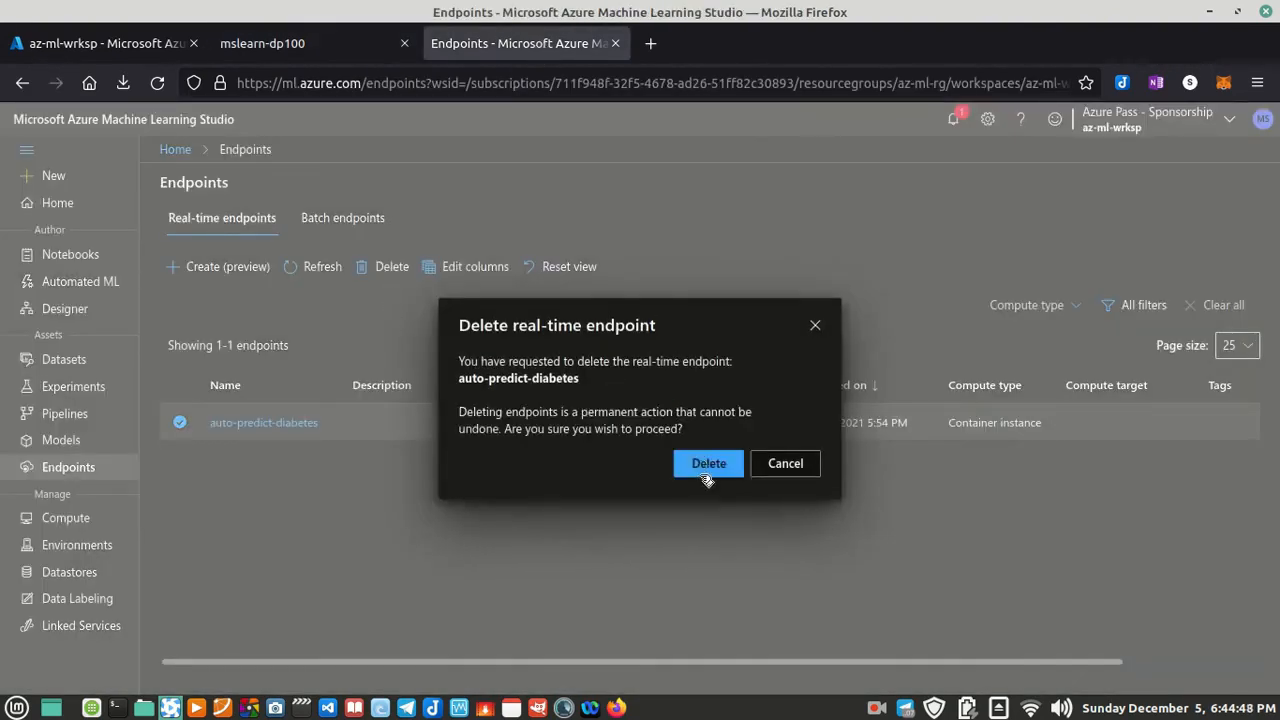
{"action": "left_click", "coordinate": [707, 465]}
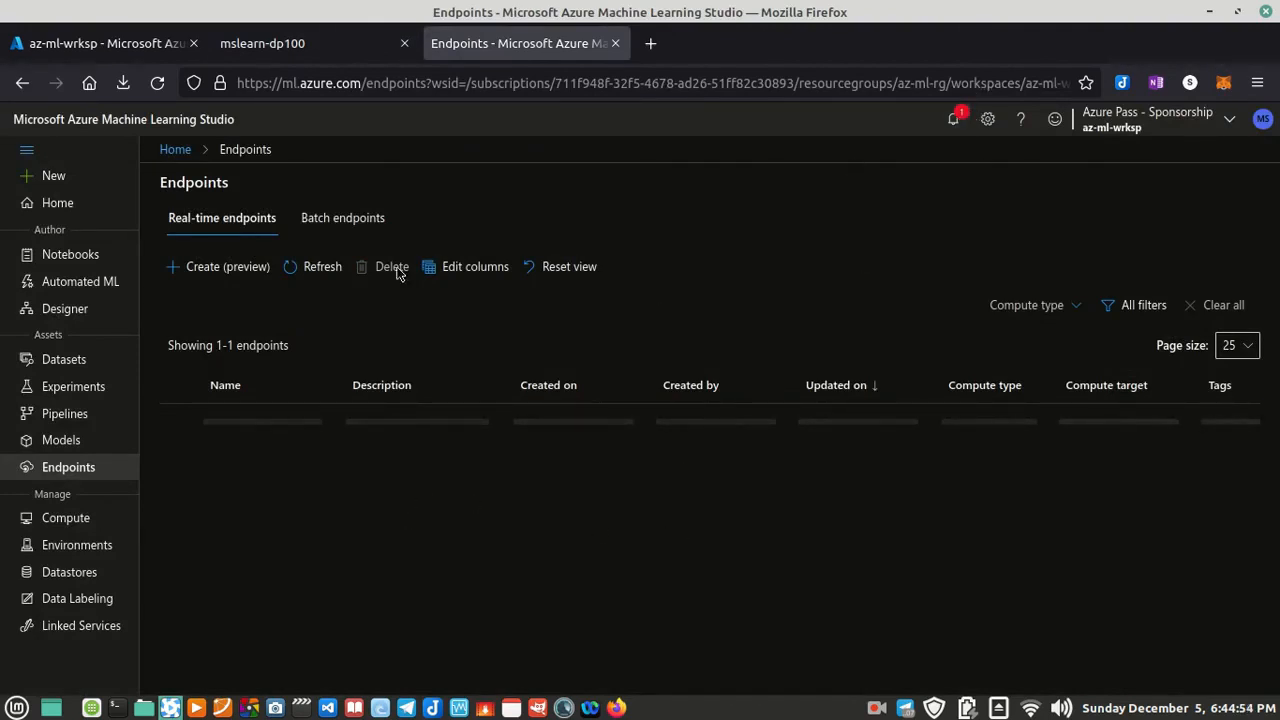
Step: Check the studio notifications and inspect the batch and real-time endpoint lists
{"action": "left_click", "coordinate": [964, 128]}
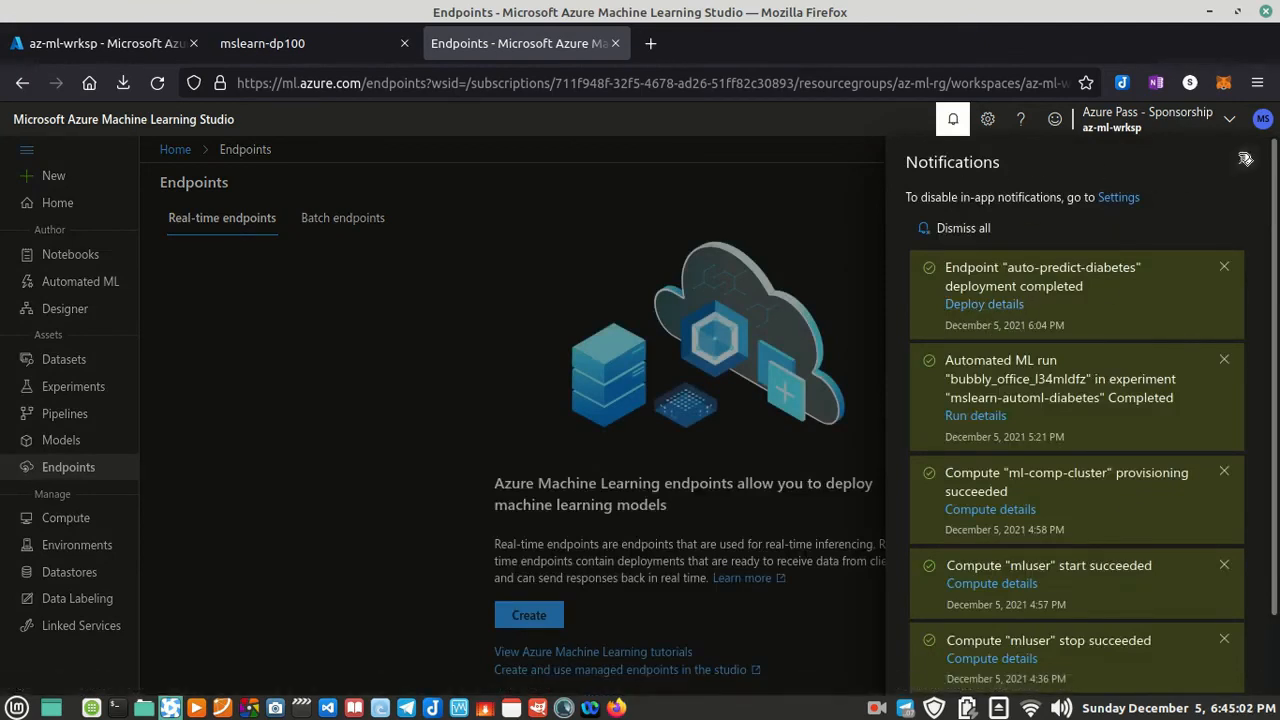
{"action": "left_click", "coordinate": [1245, 160]}
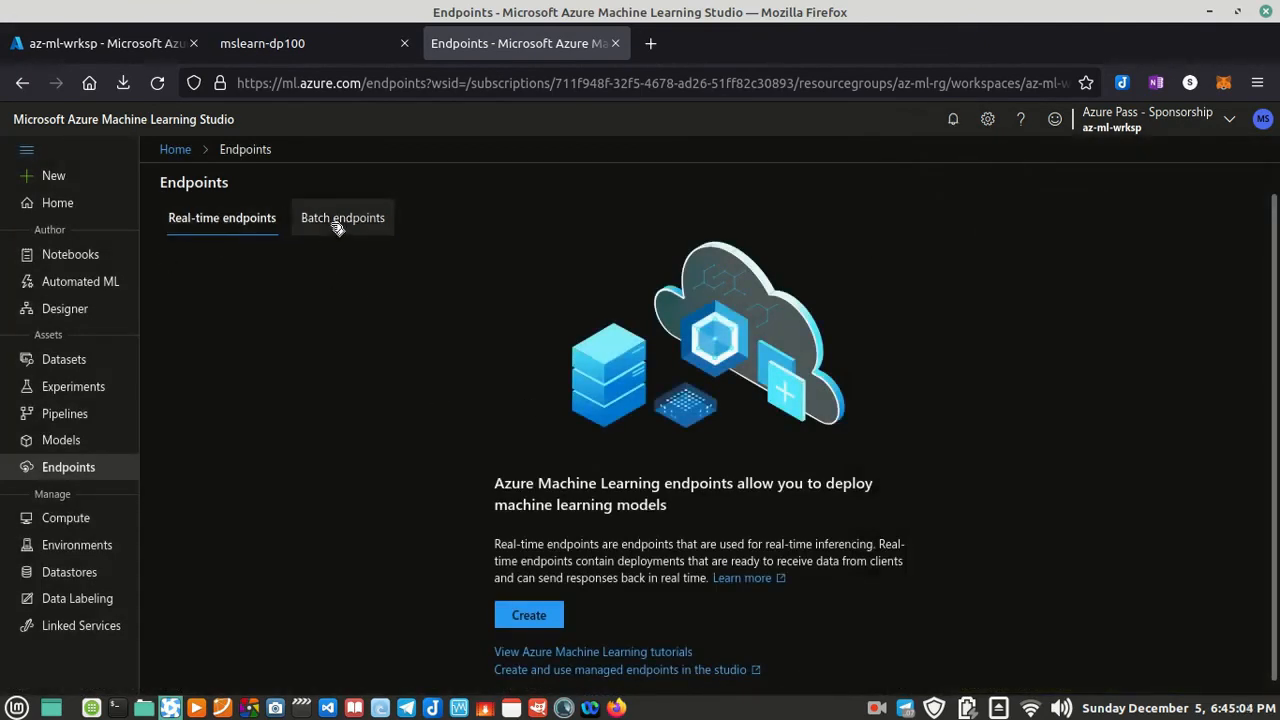
{"action": "left_click", "coordinate": [378, 233]}
{"action": "left_click", "coordinate": [245, 220]}
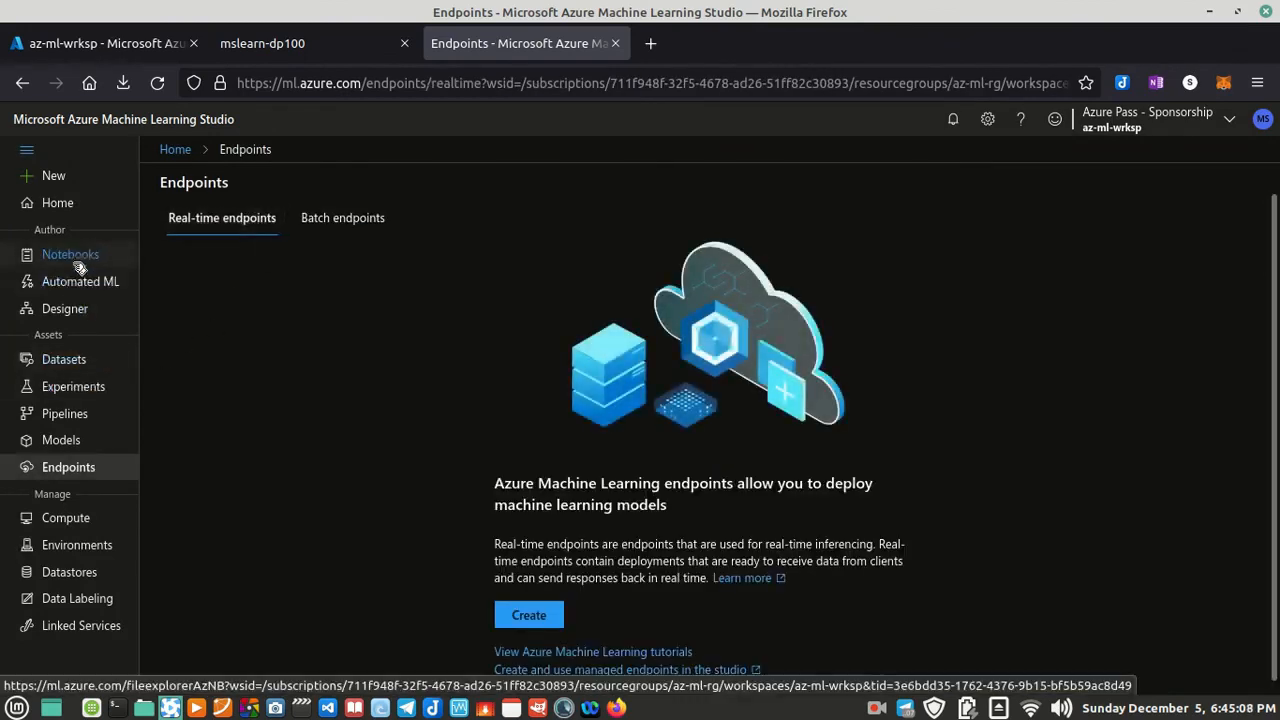
Step: Open the workspace's Compute page
{"action": "left_click", "coordinate": [78, 520]}
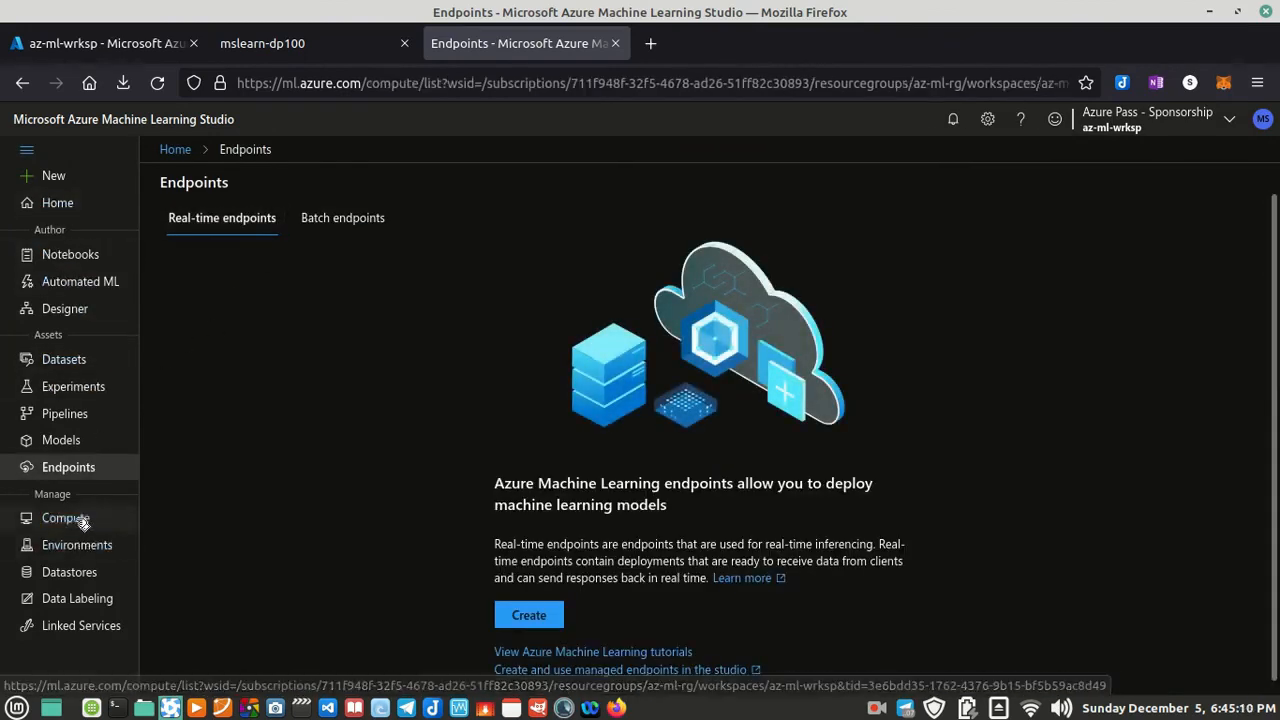